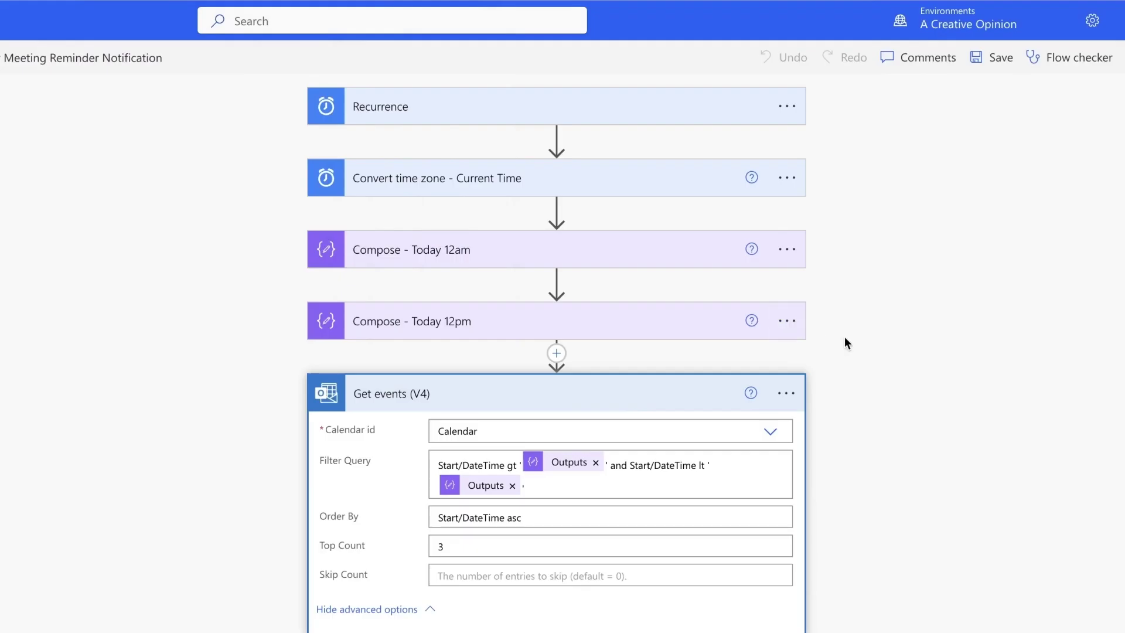
Step: Scroll down through the finished flow to review its variable steps
scroll(845, 343, down, 2)
scroll(846, 339, down, 3)
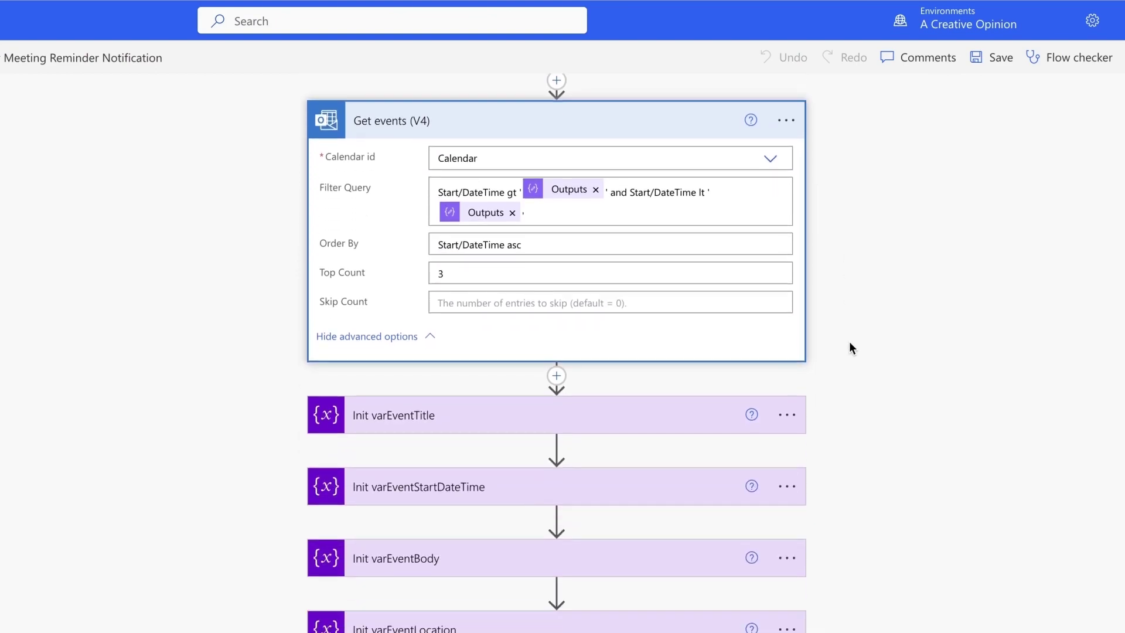
scroll(849, 348, down, 3)
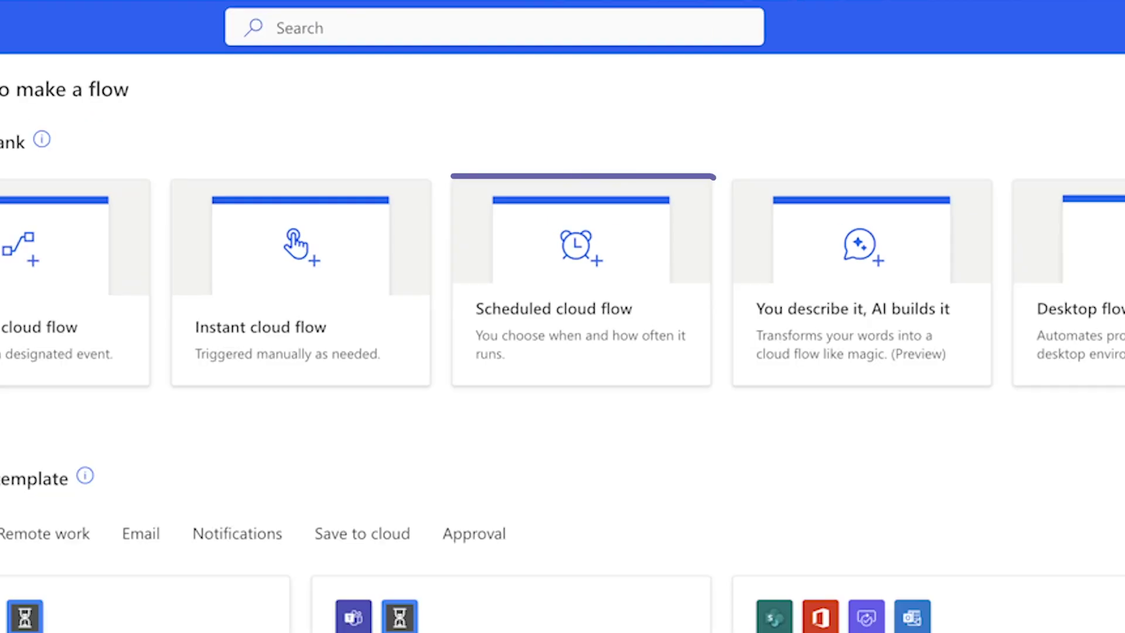
Step: Create scheduled cloud flow 'Daily Meeting Reminder Notification' repeating weekly, Monday to Friday only
click(548, 161)
text(M)
text(eeting Reminder Notification)
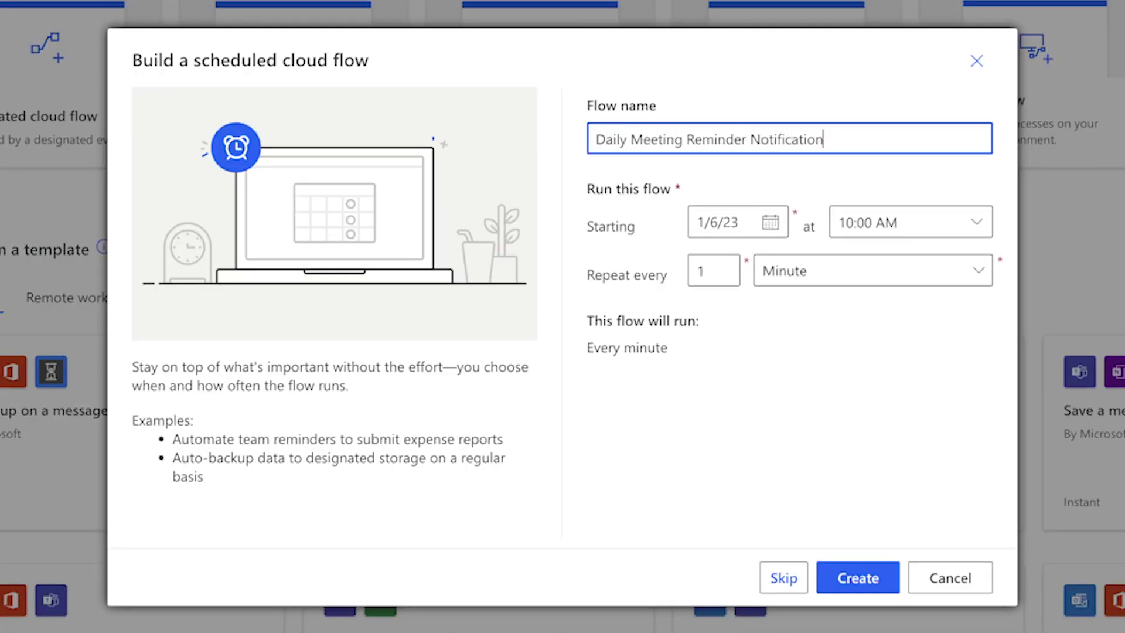
click(819, 281)
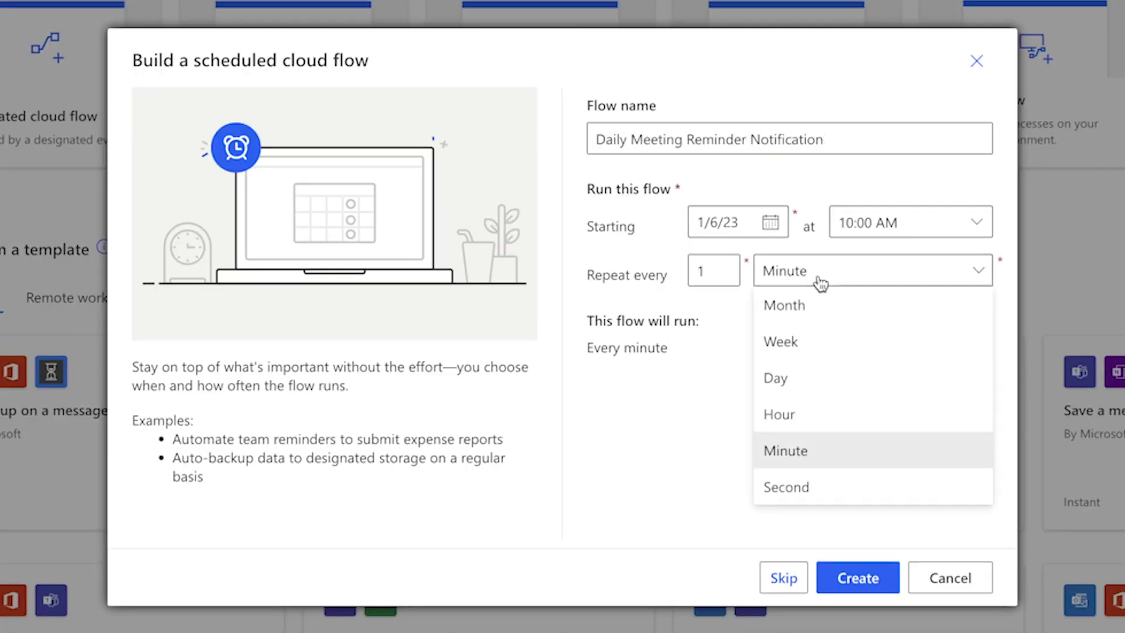
click(808, 344)
click(606, 356)
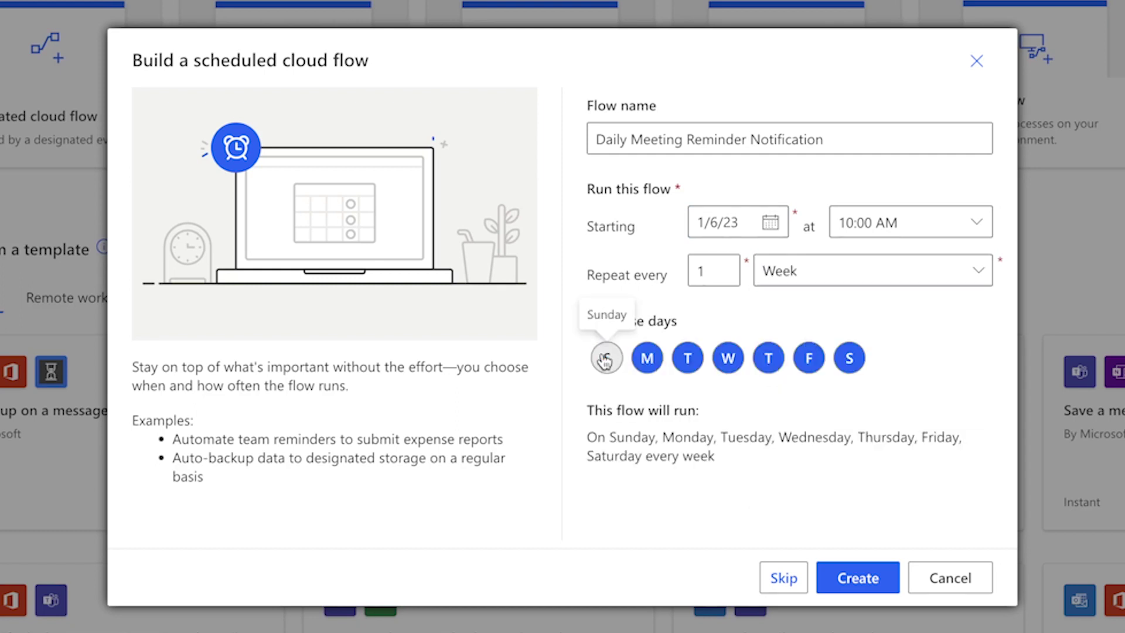
click(850, 359)
click(861, 581)
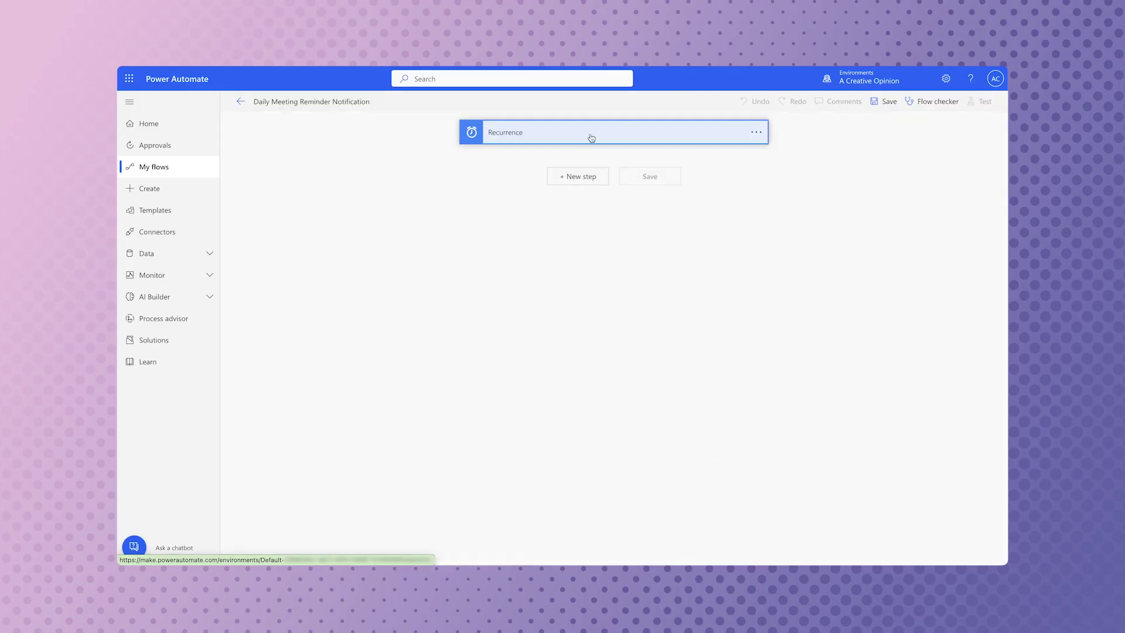
Step: Set the Recurrence trigger's advanced options to run at hour 6, minute 00
click(591, 138)
click(665, 156)
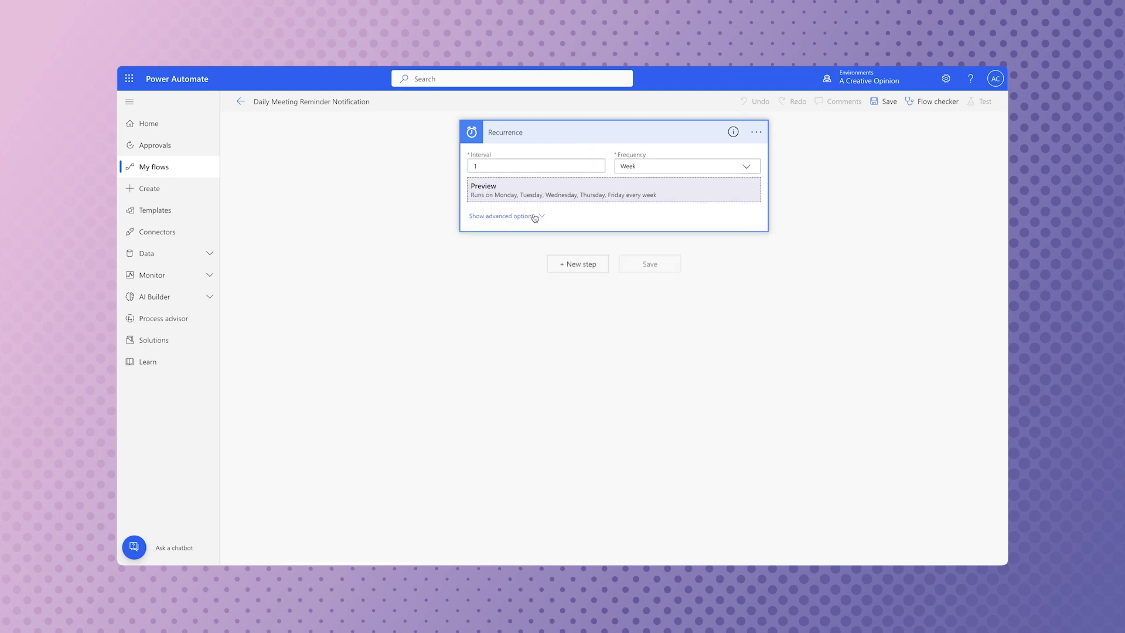
click(535, 217)
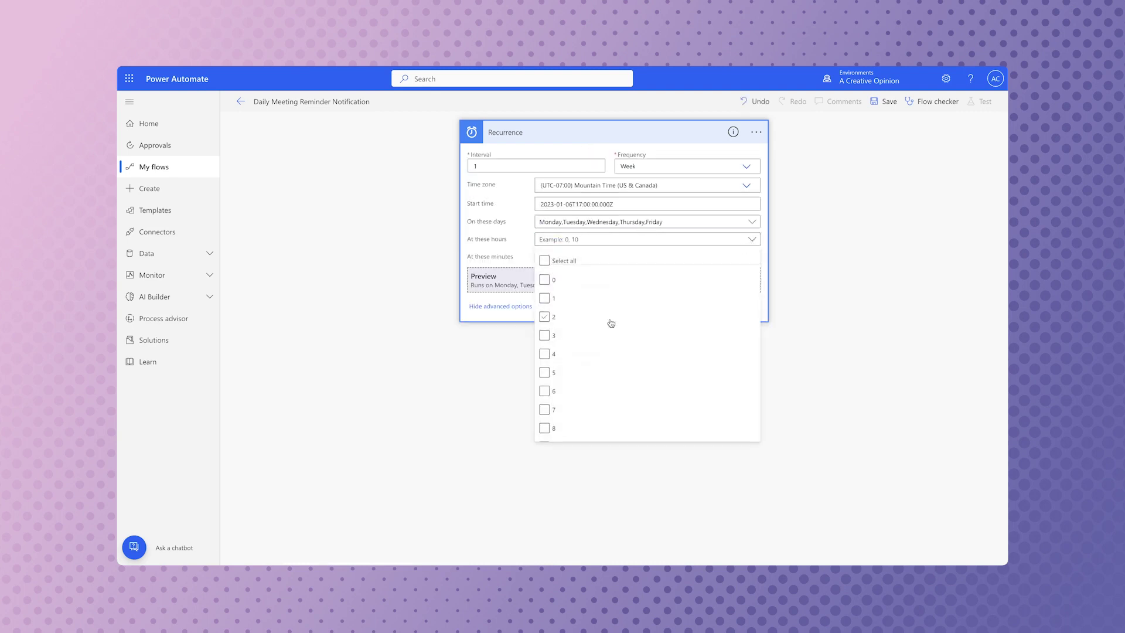
click(543, 389)
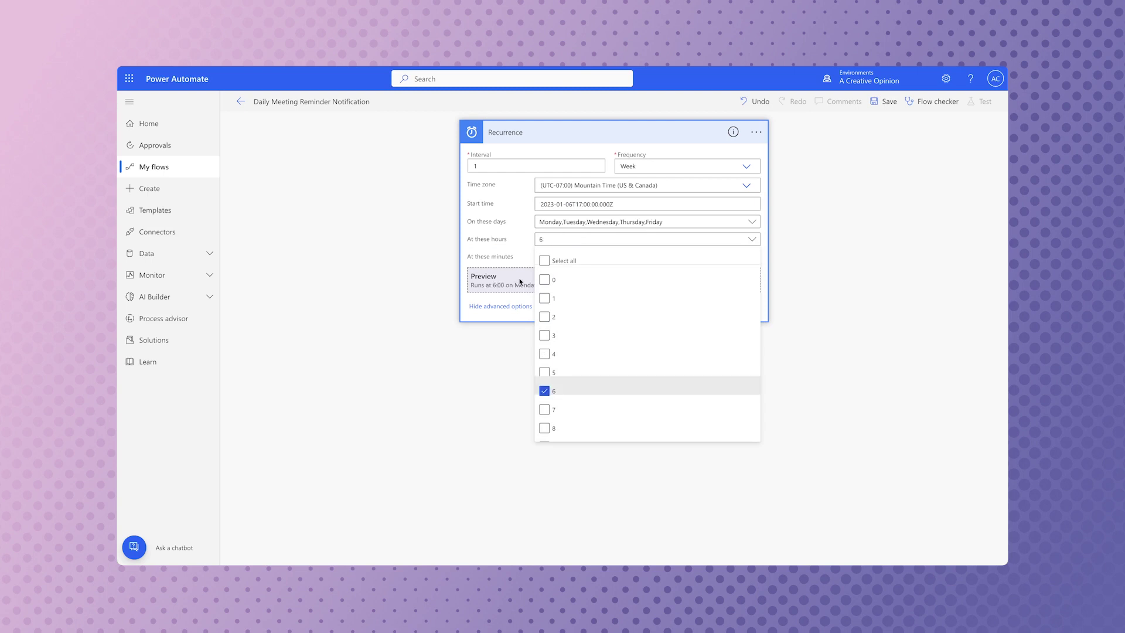
click(545, 257)
text(00)
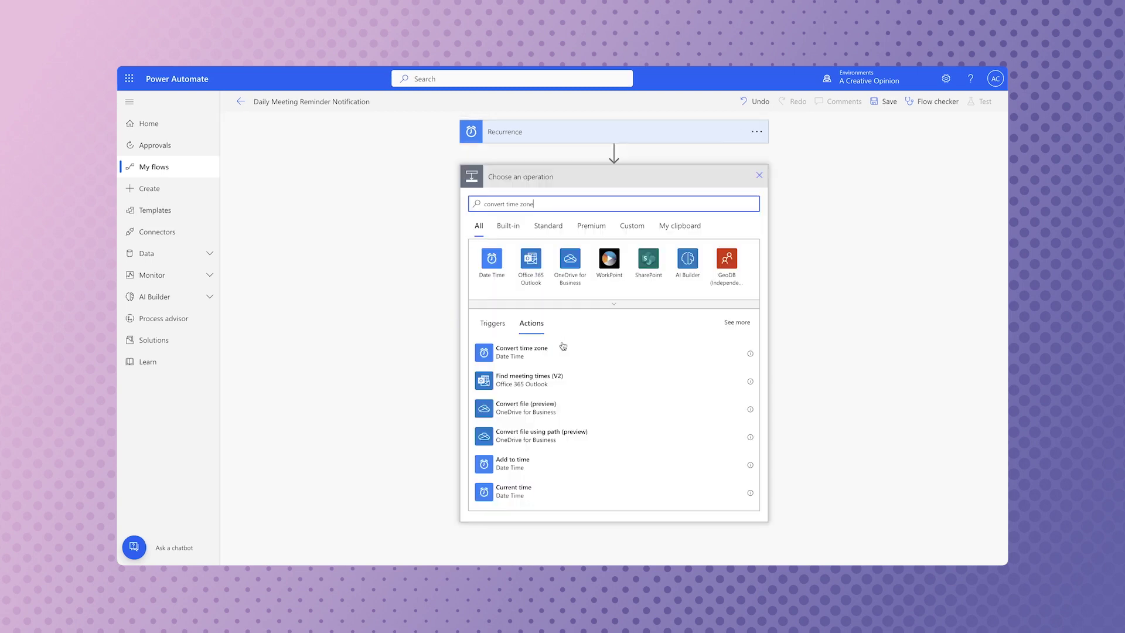
click(552, 354)
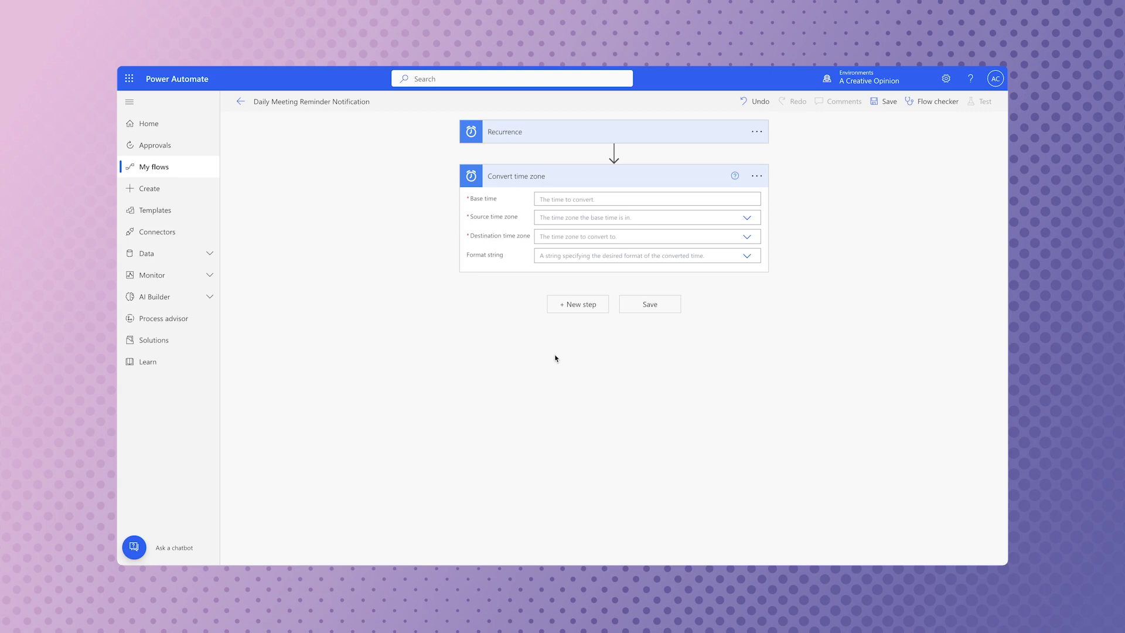
Step: Set the Convert time zone Base time to the expression utcNow()
click(645, 199)
click(875, 263)
click(850, 286)
text(utc)
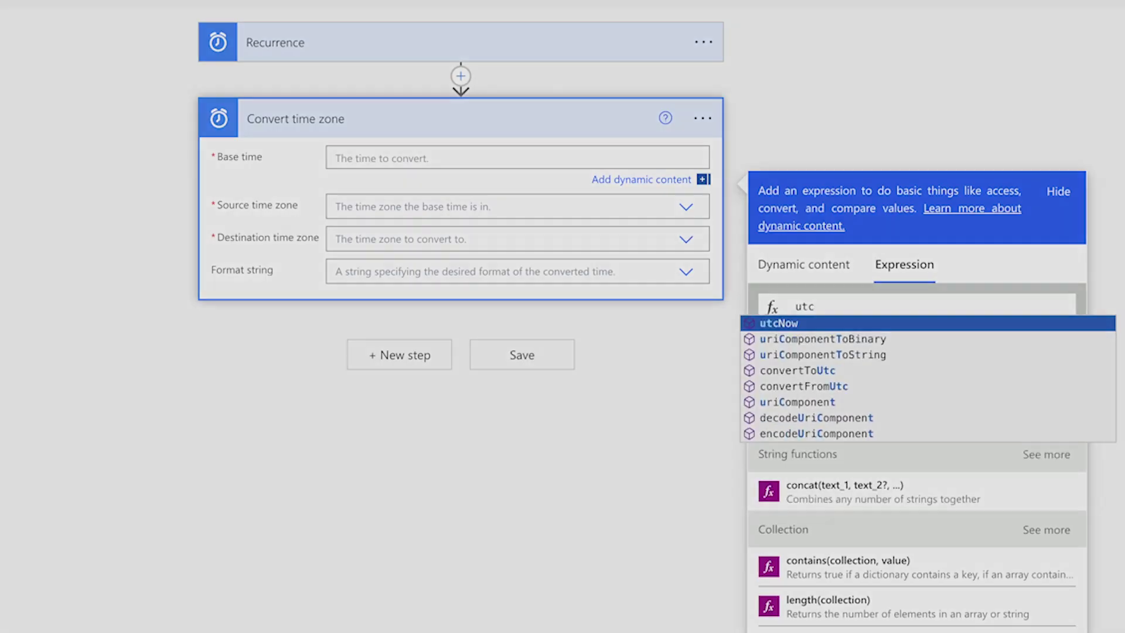
key(Return)
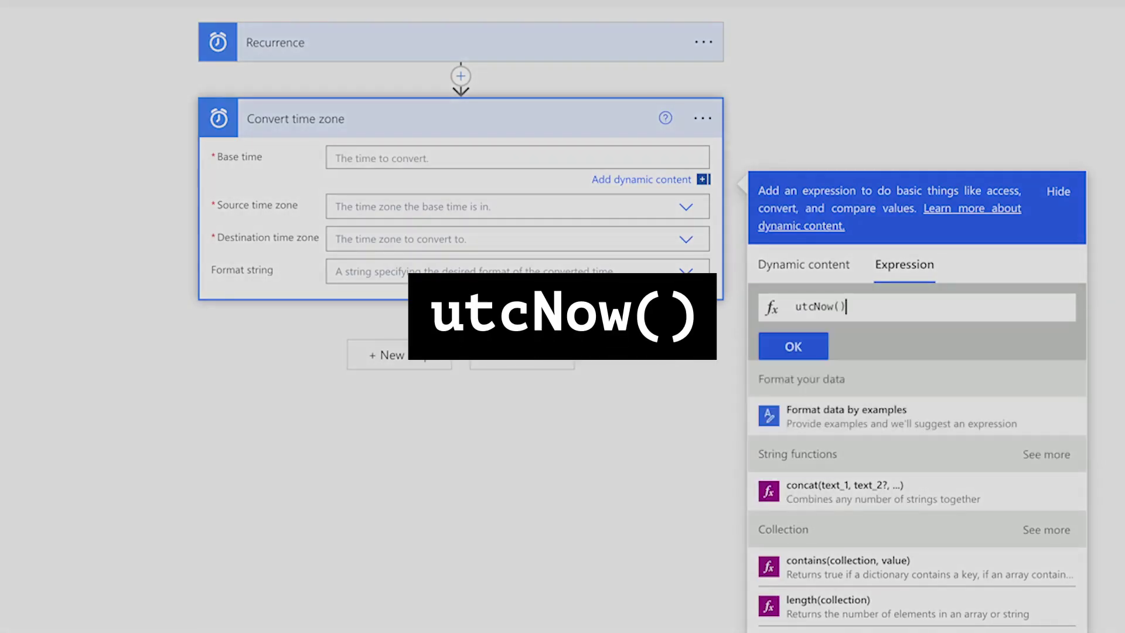
click(793, 346)
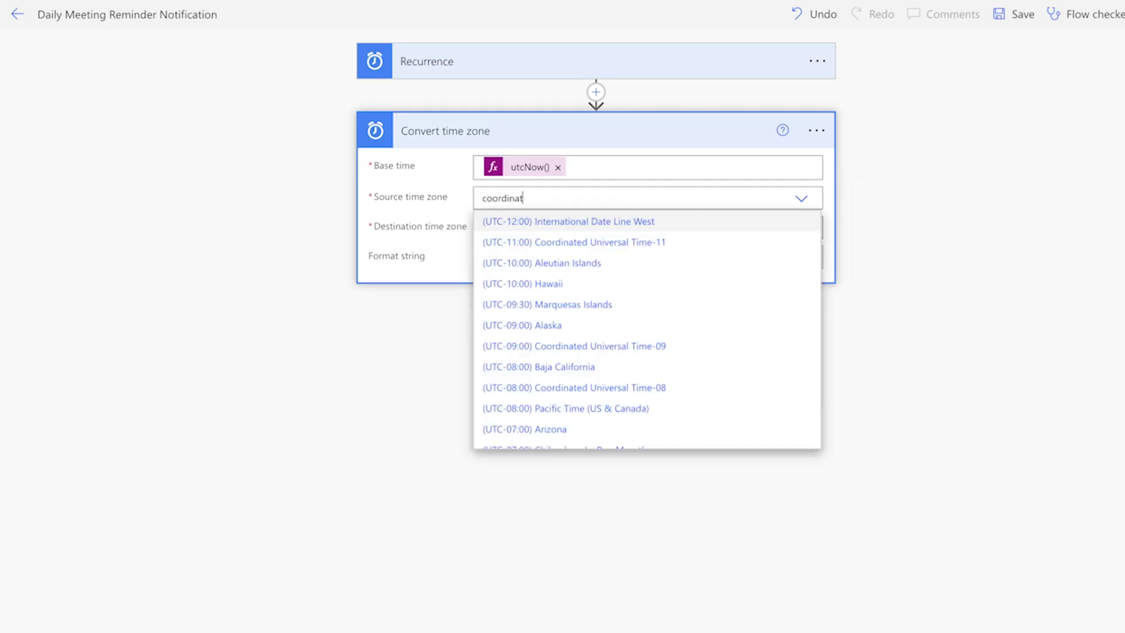
Step: Convert from UTC to Mountain Time using the round-trip format string
text(universal time)
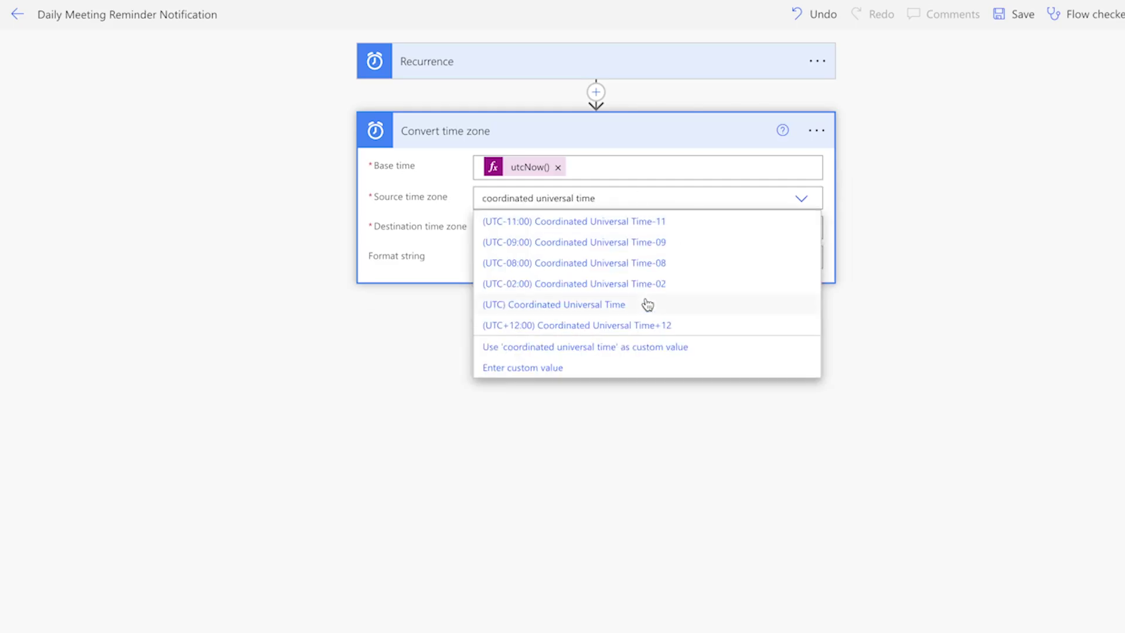
click(646, 303)
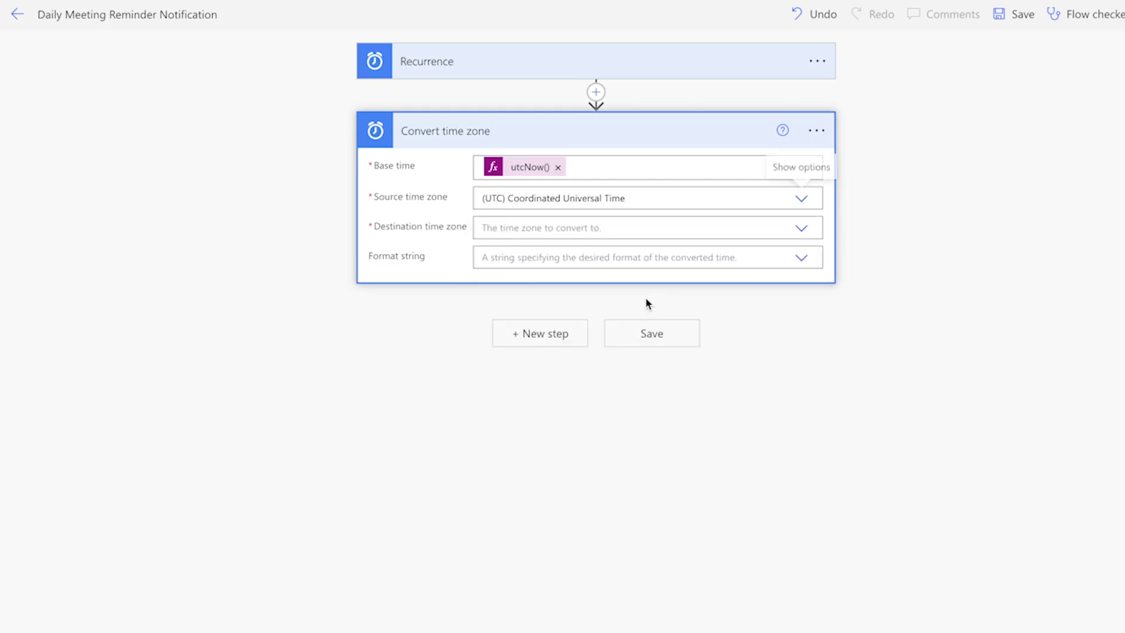
click(805, 235)
click(638, 397)
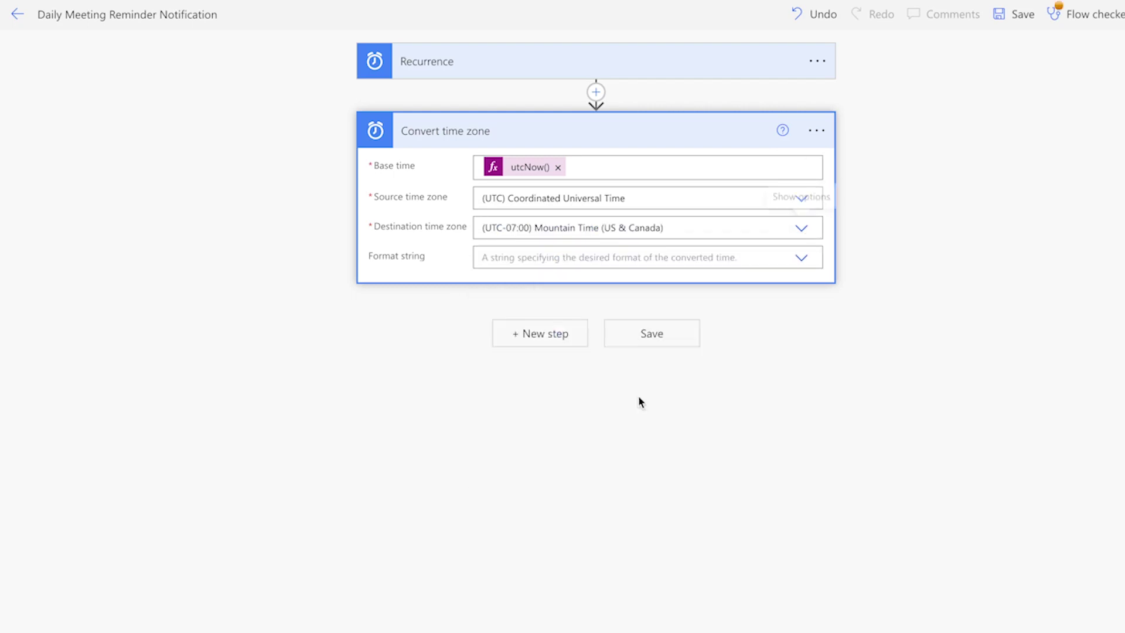
click(638, 257)
text(round-trip)
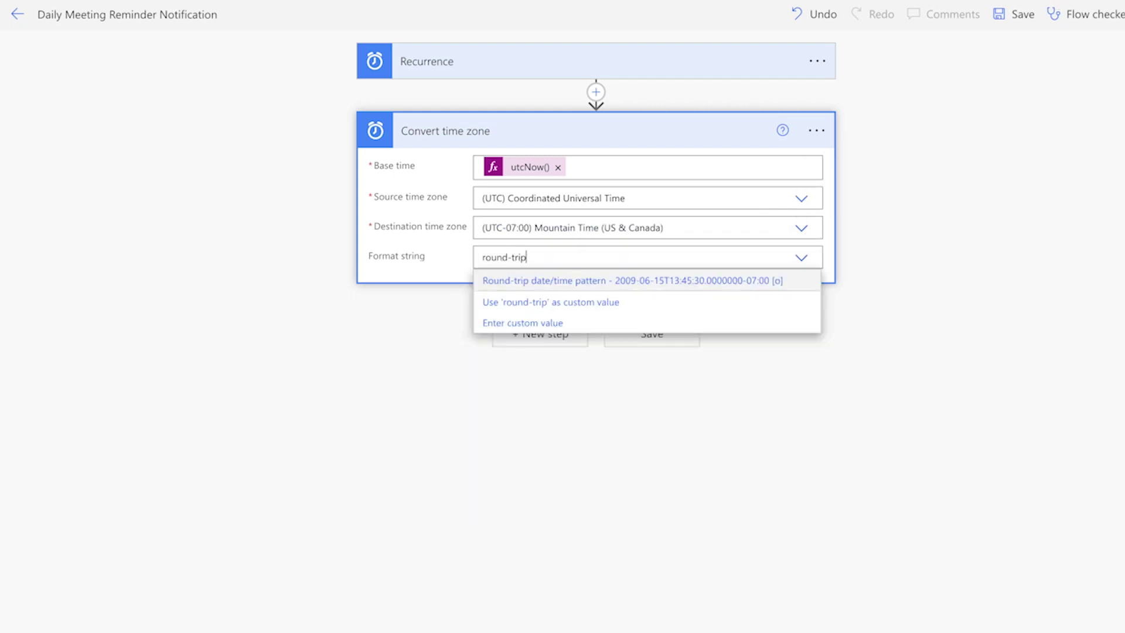
click(617, 285)
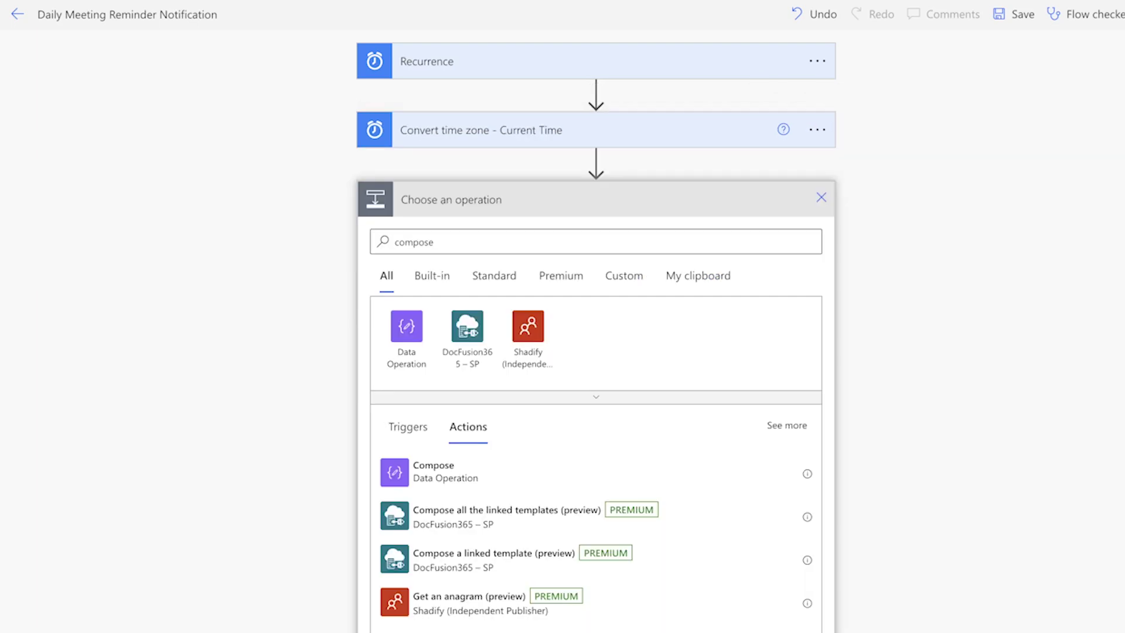
Step: Add a Compose action and rename it 'Compose - Today 12am'
click(578, 472)
click(817, 200)
click(883, 223)
text(- Today 12am)
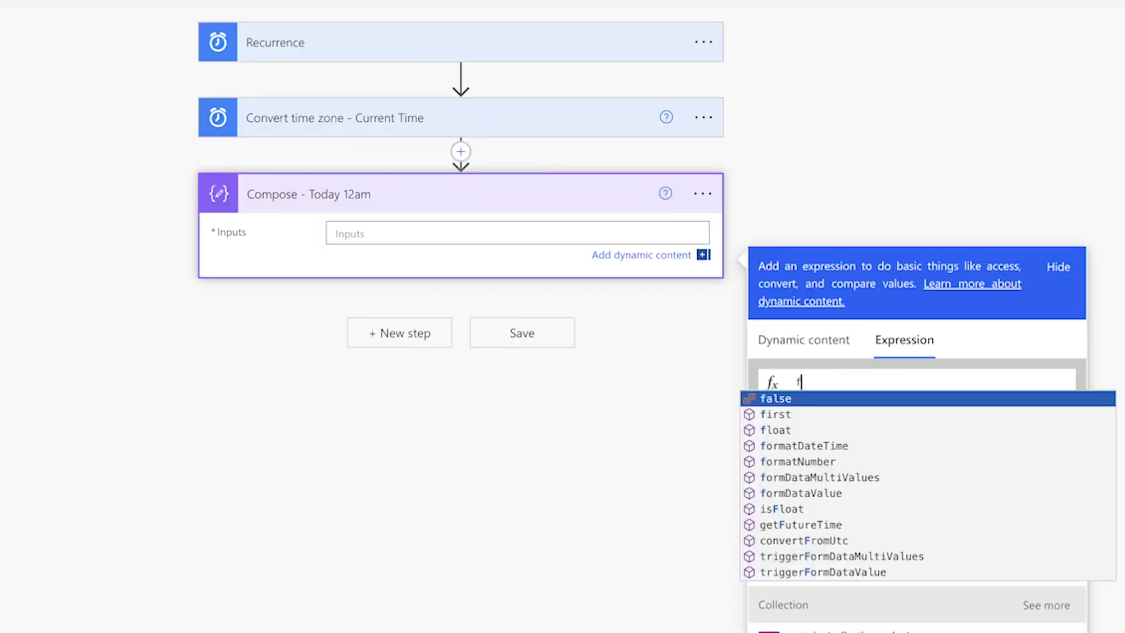
Step: Set its Inputs to formatDateTime(Converted time,'yyyy-MM-dd') followed by T00:00:00.000Z
text(oram)
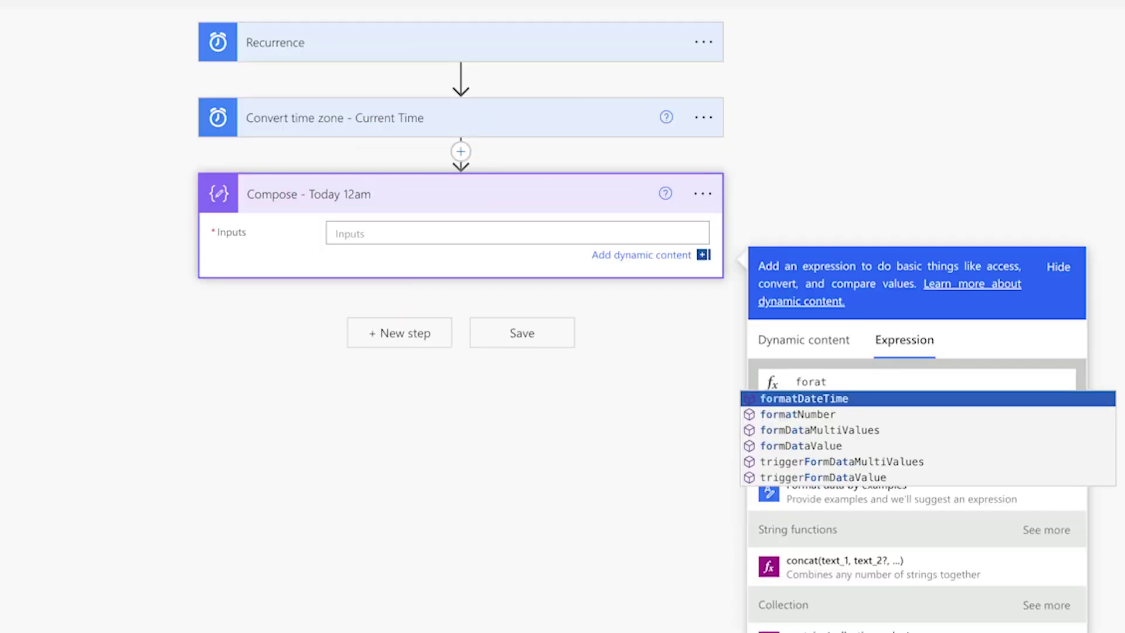
key(Return)
text(()
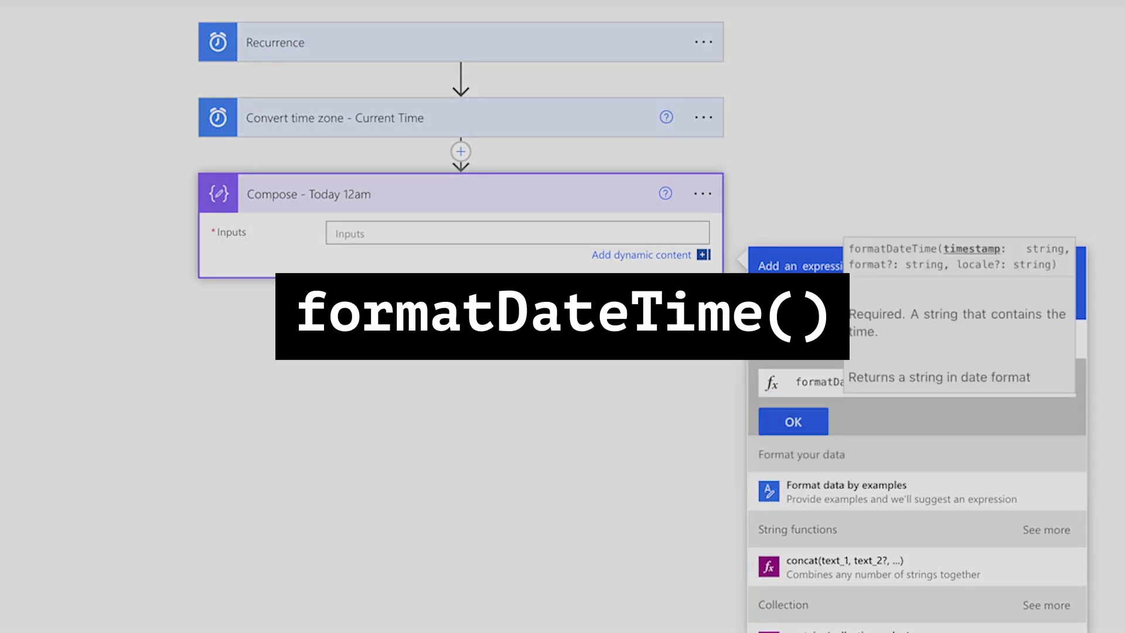
click(804, 322)
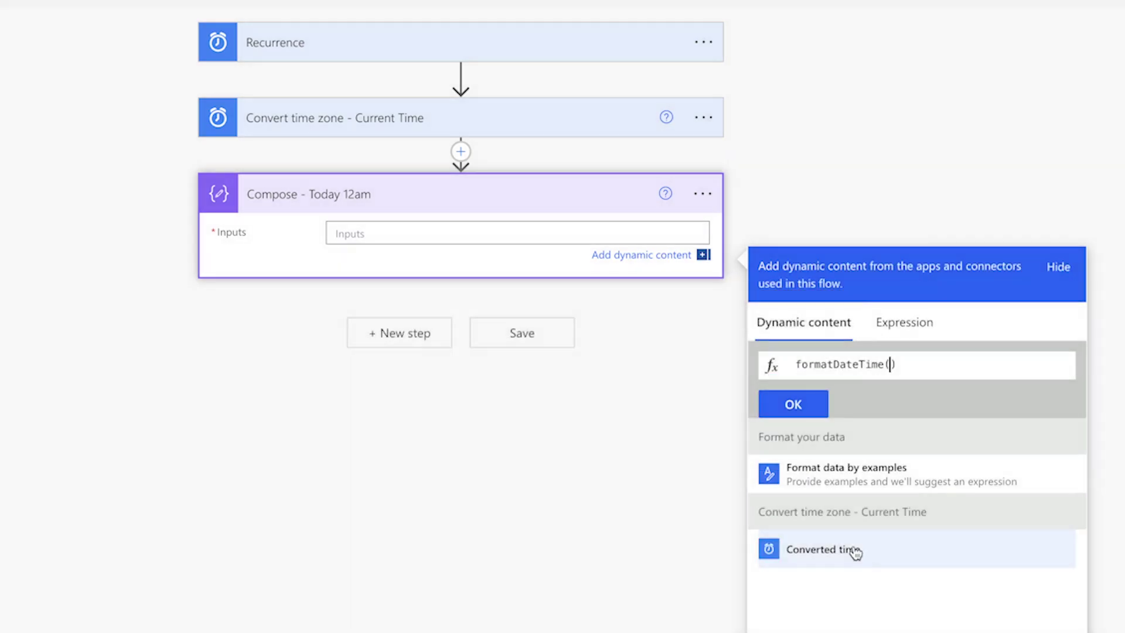
click(851, 550)
text(,'yyyy-MM-dd')
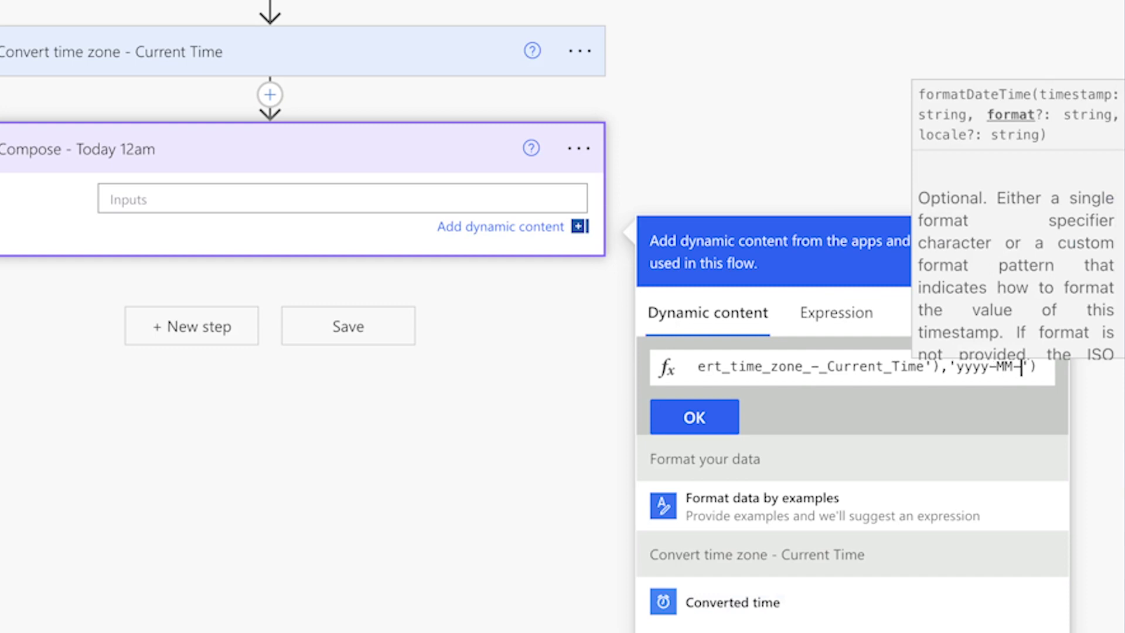
click(794, 404)
click(628, 234)
key(ctrl+v)
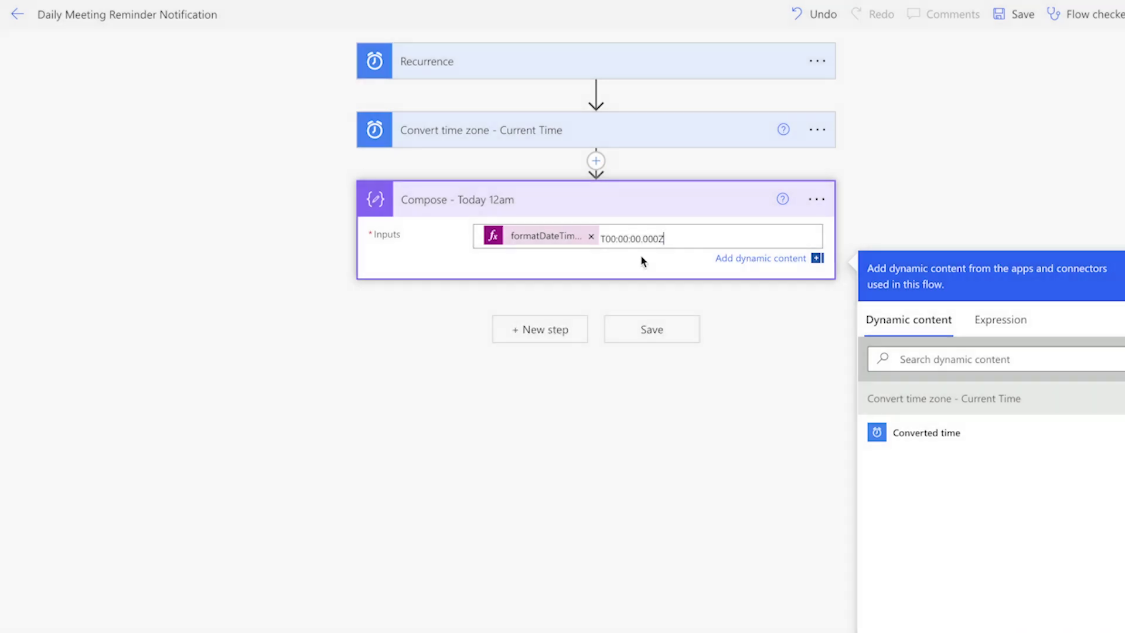
Step: Copy the Today 12am Compose step to the clipboard and add a new step
click(817, 200)
click(899, 198)
click(540, 314)
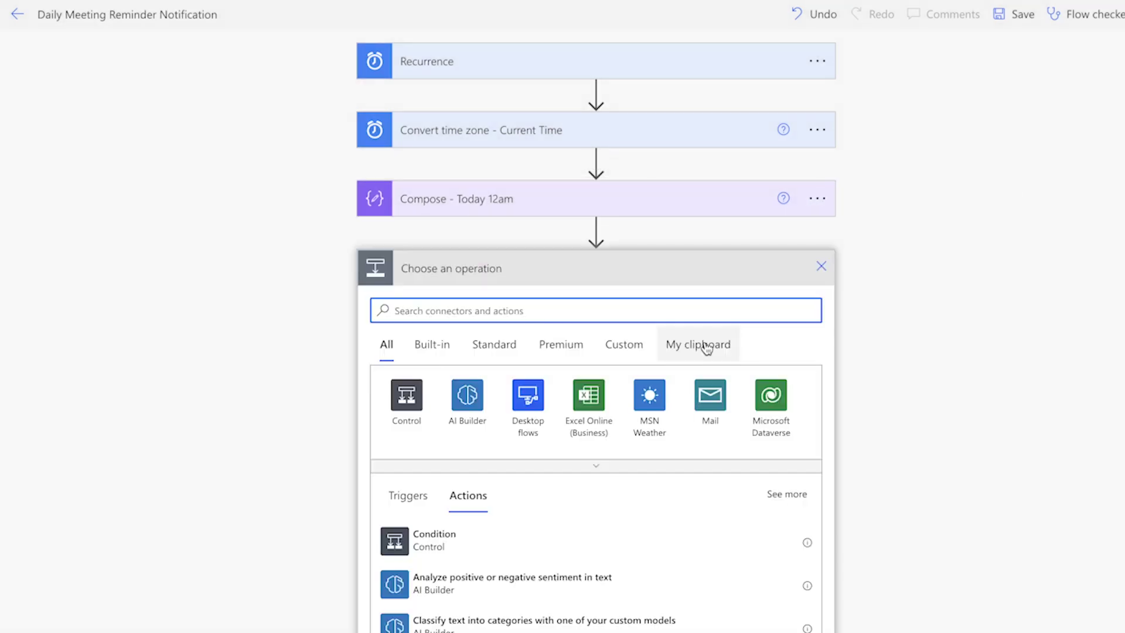
Step: Paste the copied Compose as Today 12pm and select the hour in its time suffix
click(703, 344)
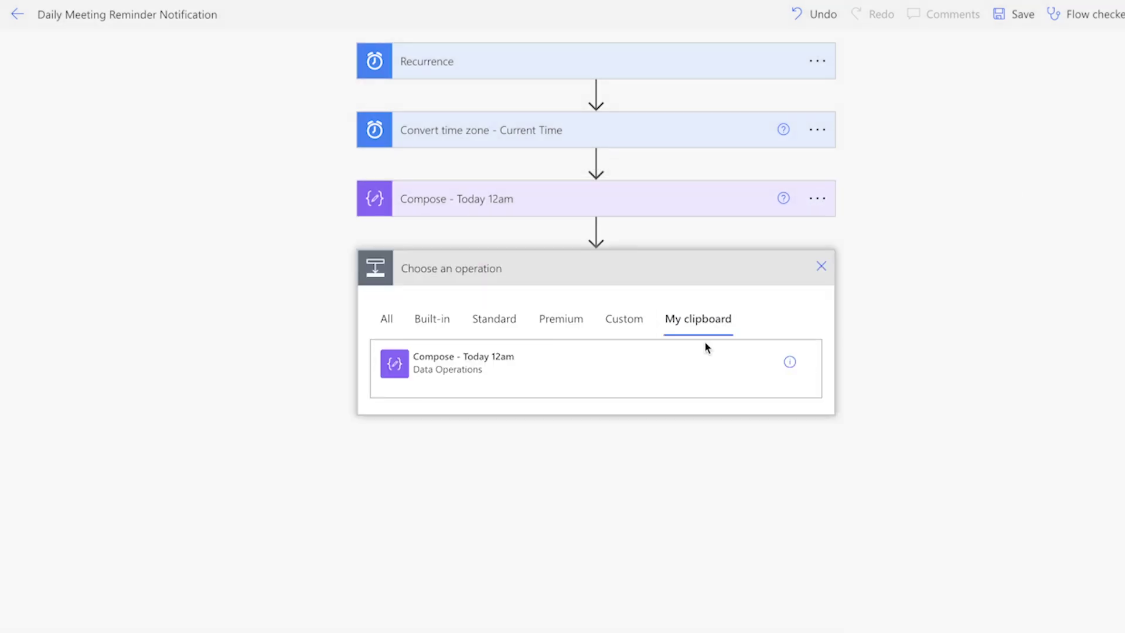
click(543, 364)
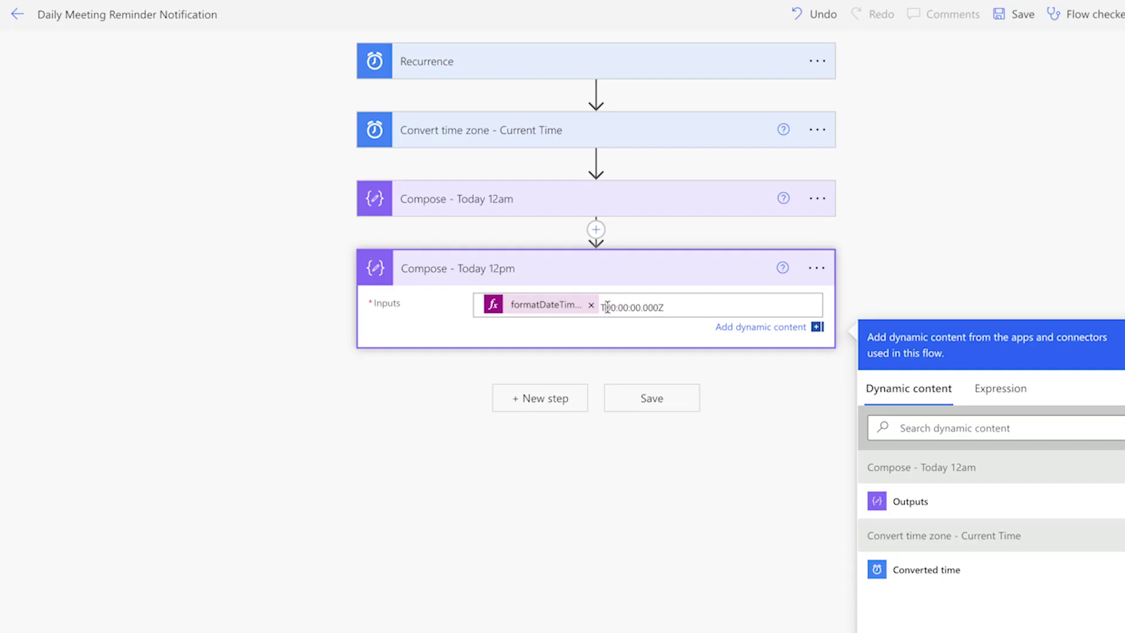
drag(607, 307, 612, 307)
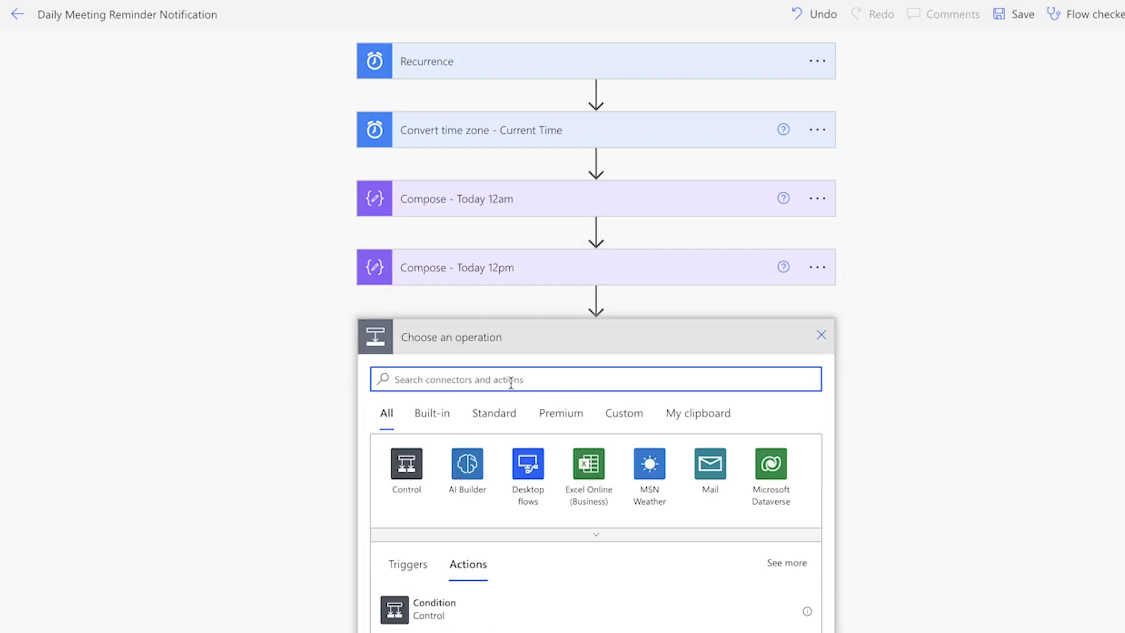
Step: Add a Get events (V4) action reading from the default Calendar
text(get events)
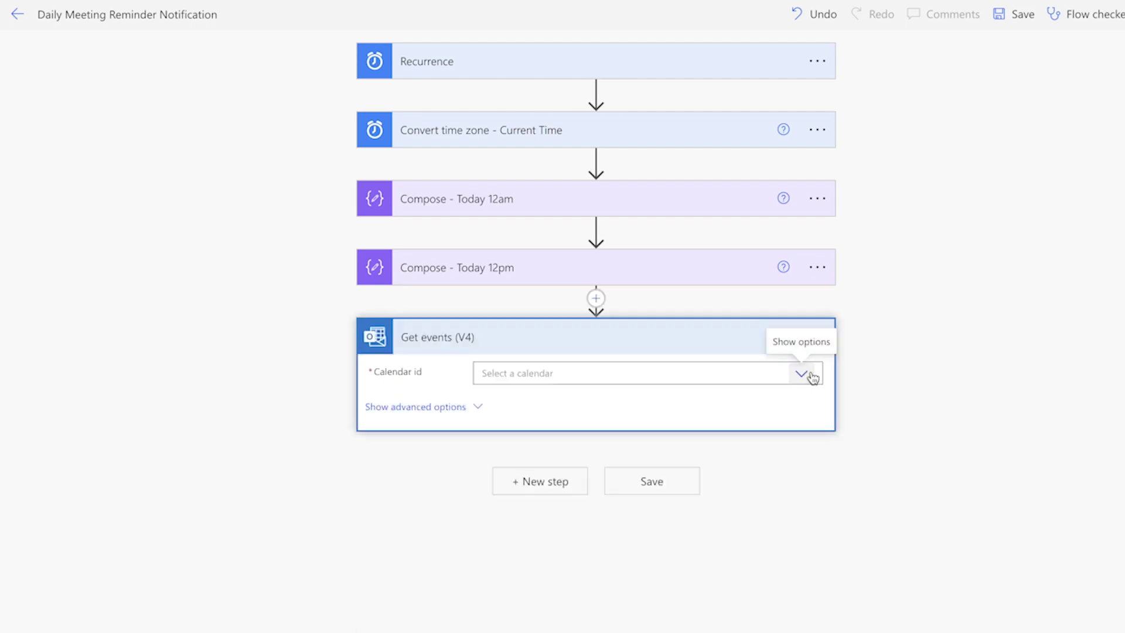
click(811, 374)
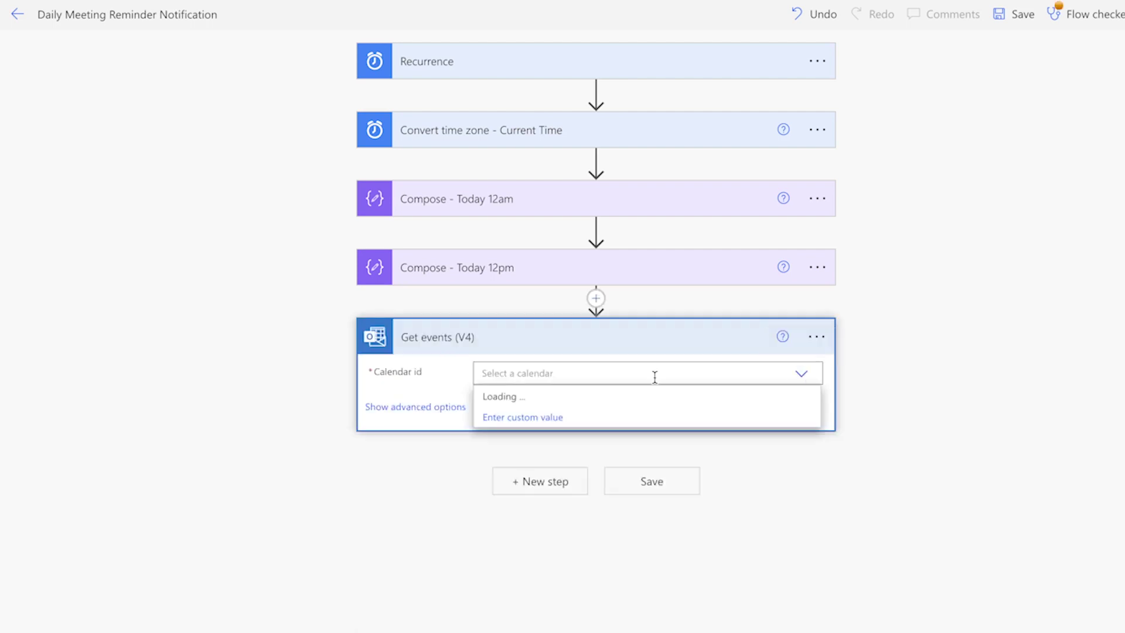
click(604, 419)
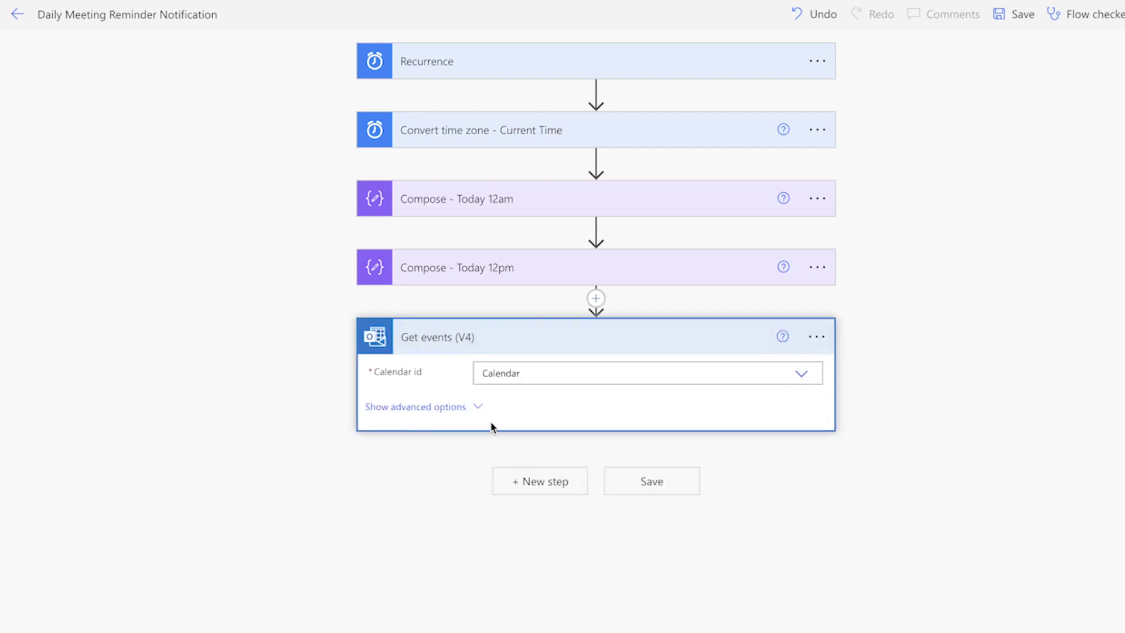
Step: Filter events with Start/DateTime gt the Today 12am output and lt the 12pm output
click(460, 411)
click(567, 402)
text(Start)
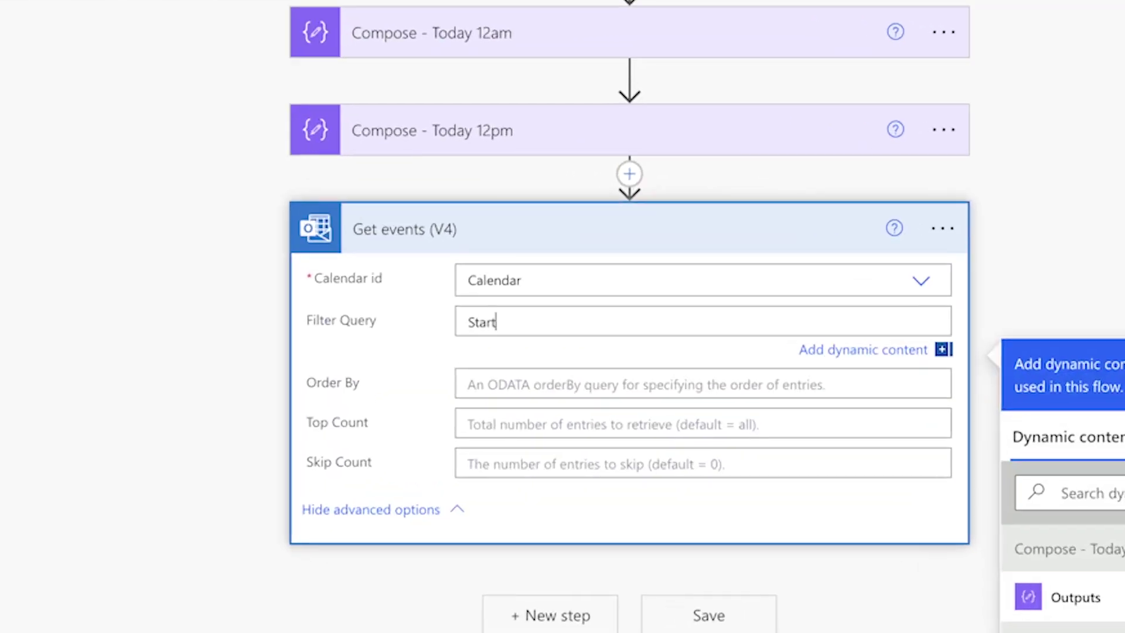
text(/DateTime gt)
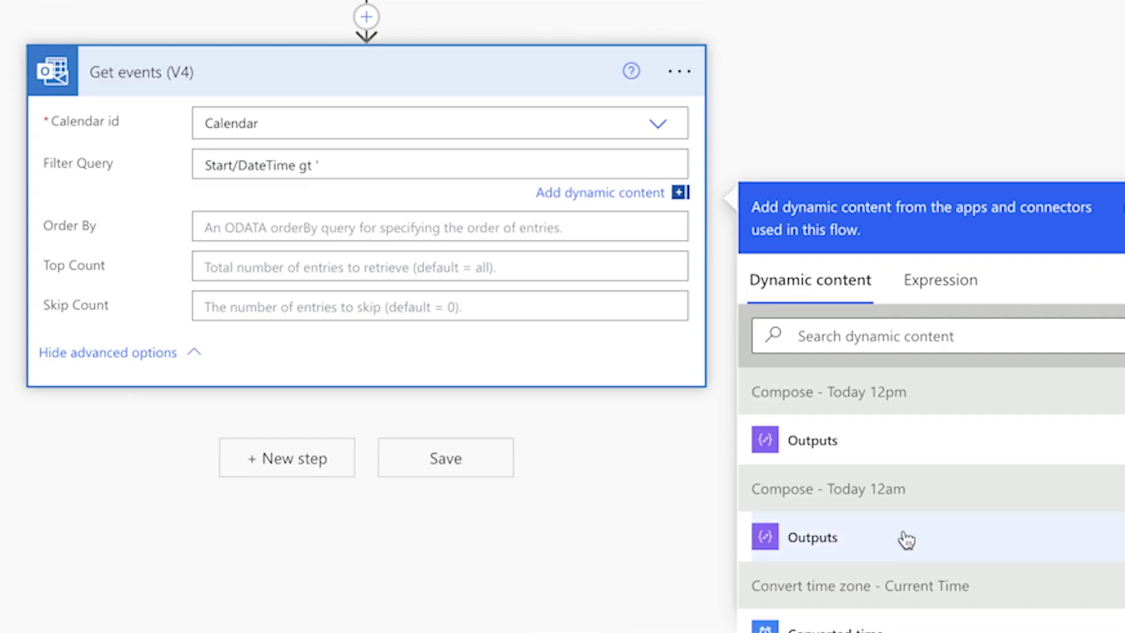
click(906, 539)
text(' and )
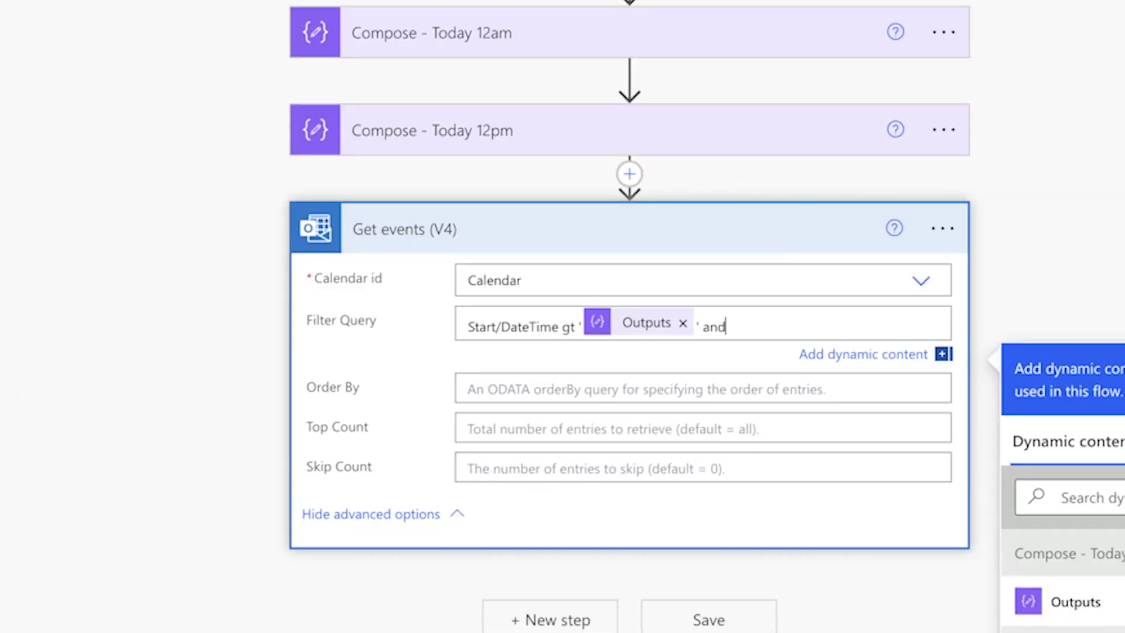
text(Start/DateTime lt )
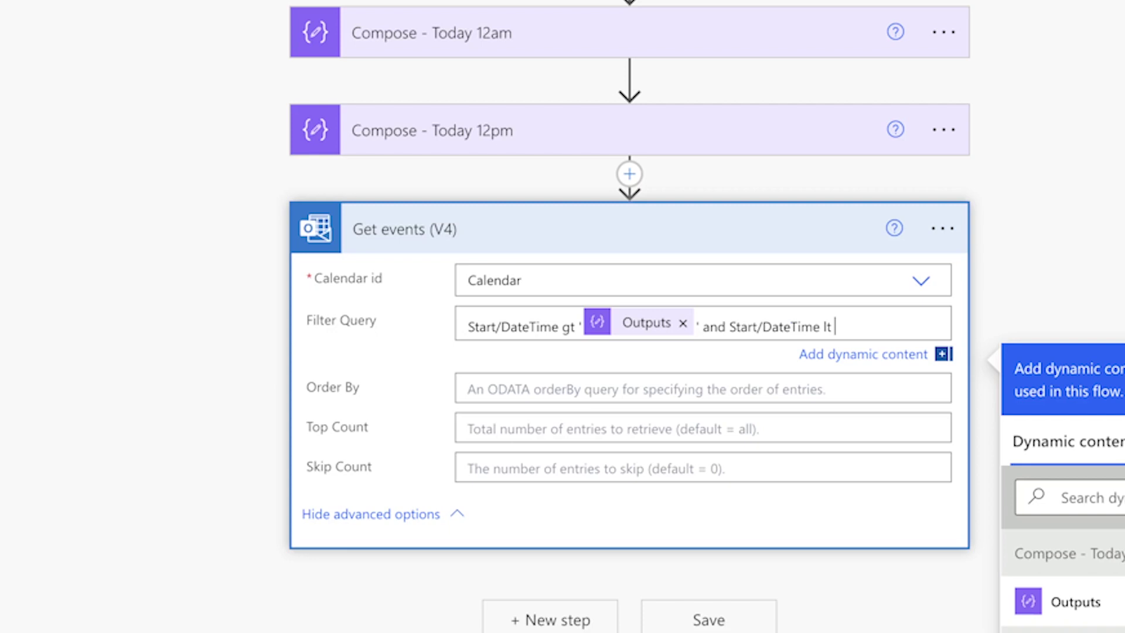
text(')
click(1084, 607)
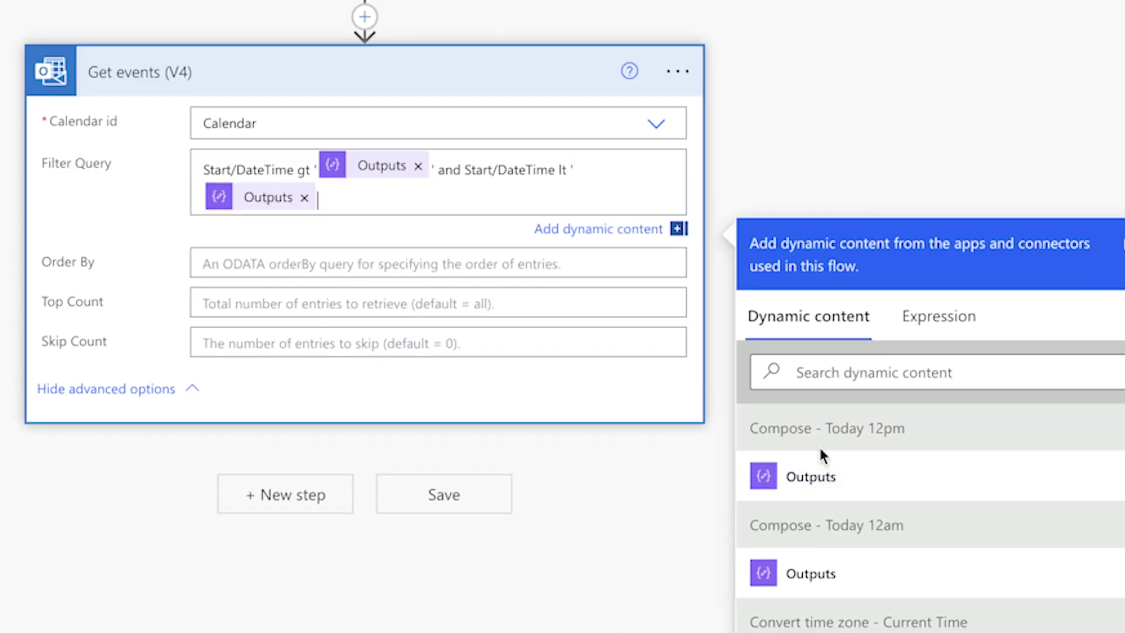
text(')
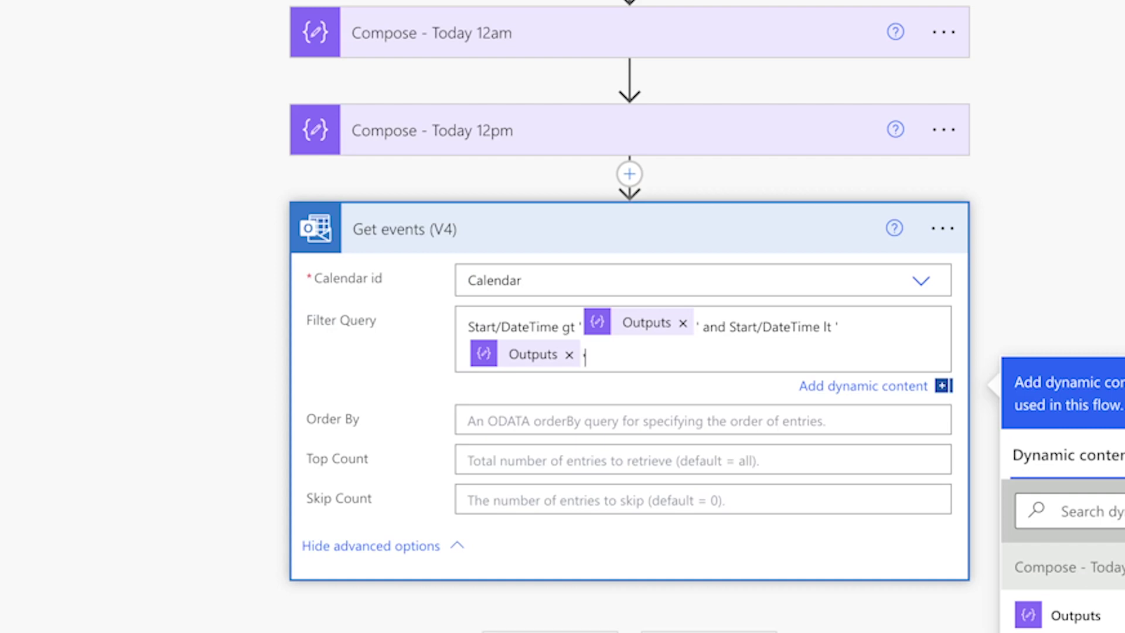
Step: Order events by Start/DateTime asc and limit Top Count to 3
click(523, 405)
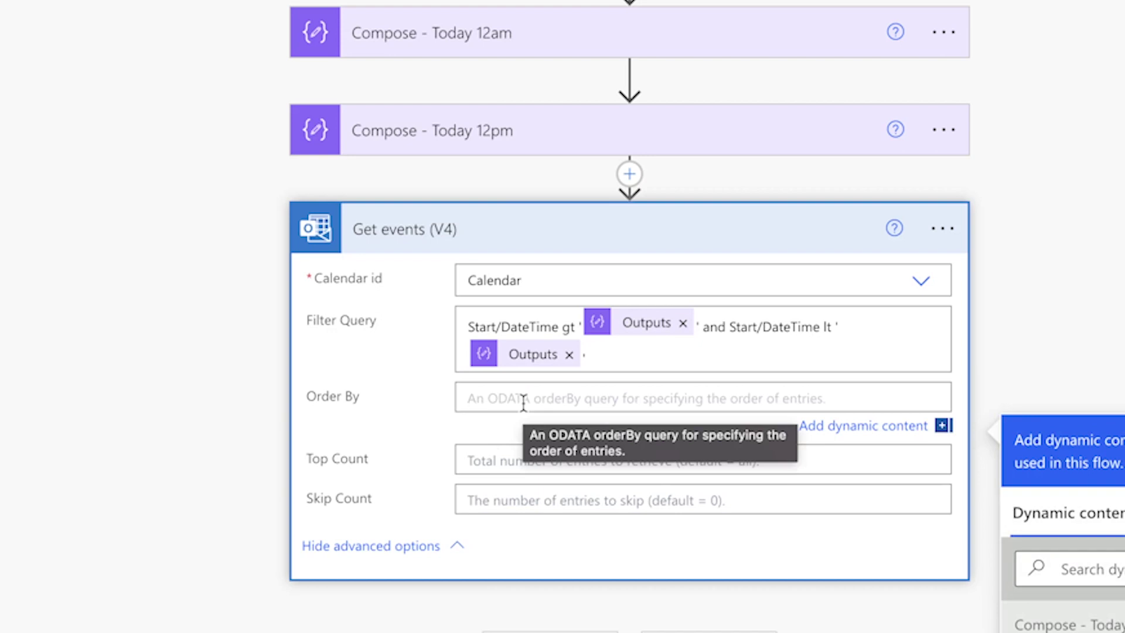
text(Start/DateTime )
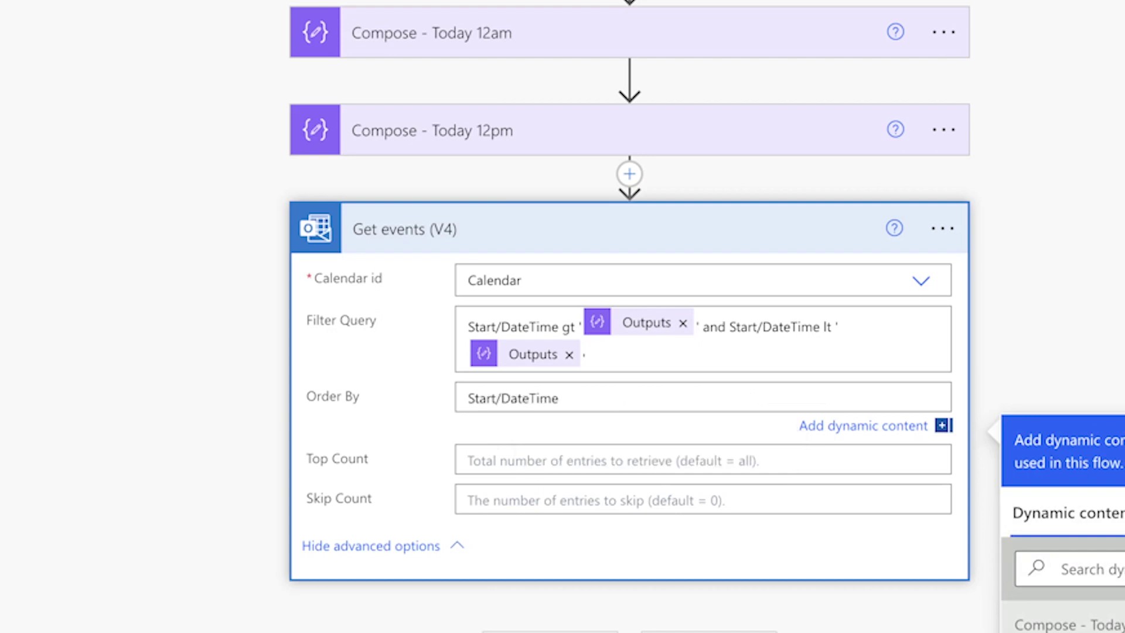
text(asc)
click(522, 460)
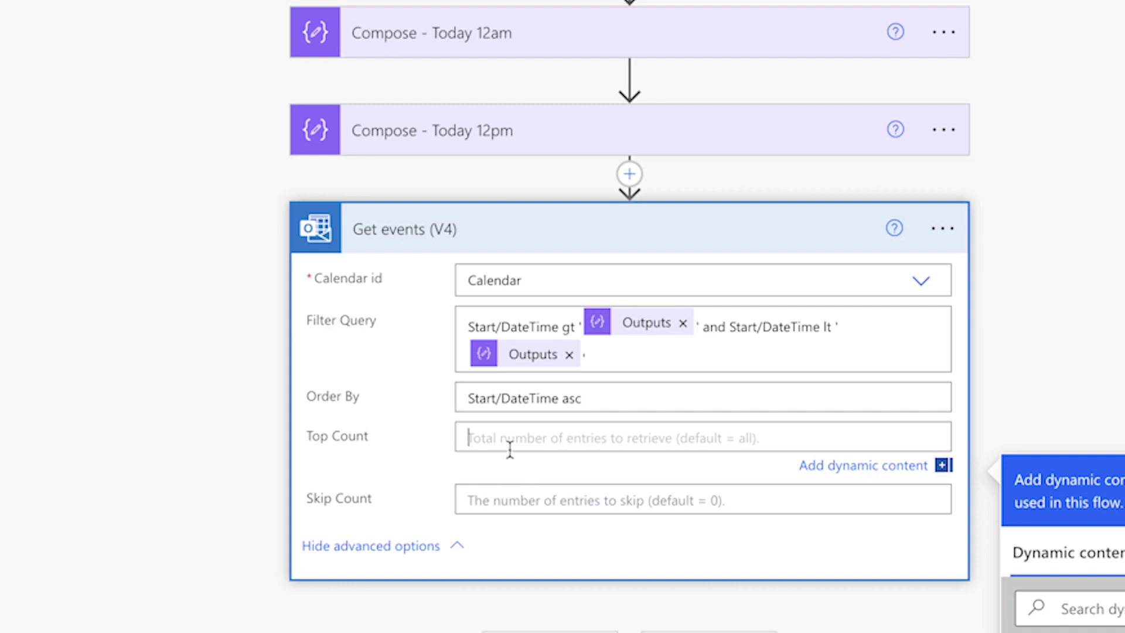
text(3)
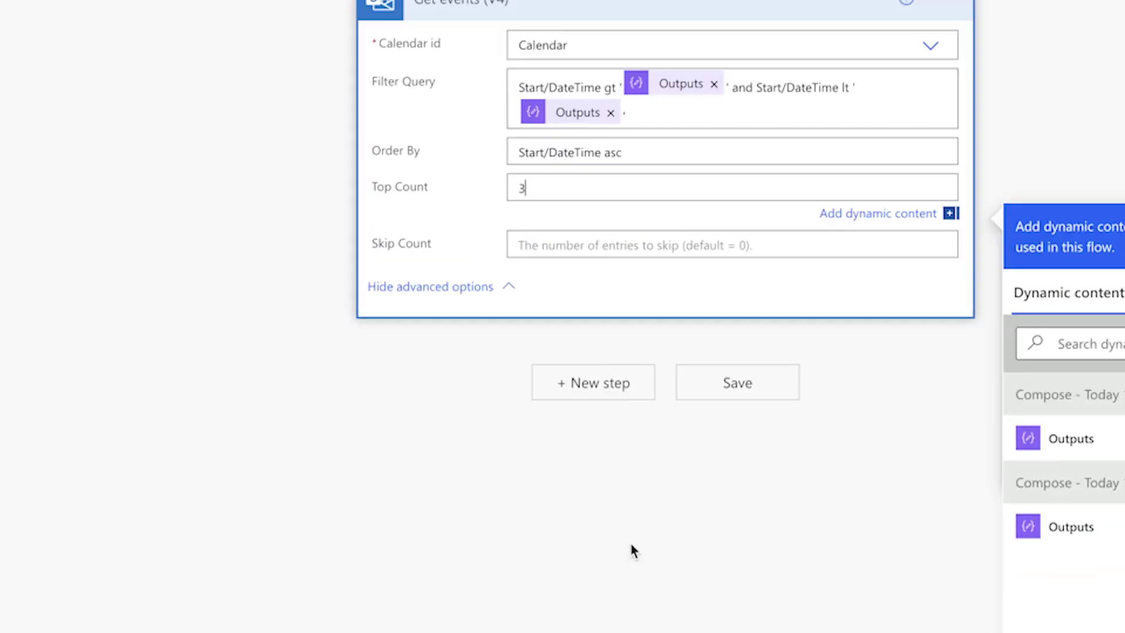
click(579, 401)
Step: Initialize String variables varEventTitle and varEventStartDateTime, then begin varEventTitleStyle's initial value
text(ini)
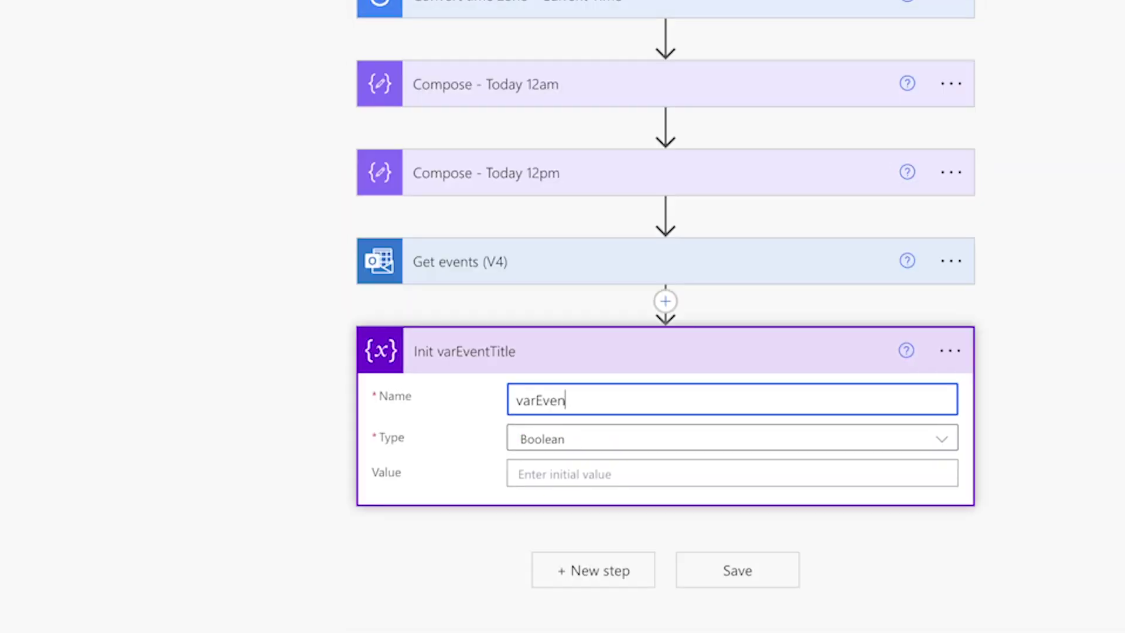
text(Title)
click(666, 439)
click(631, 572)
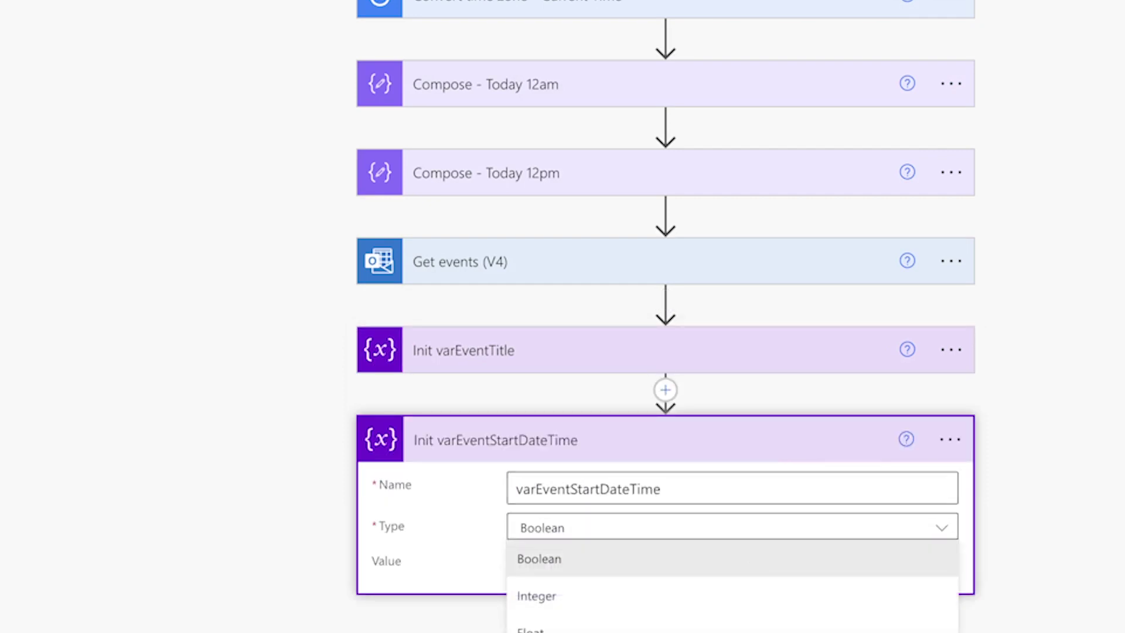
click(625, 582)
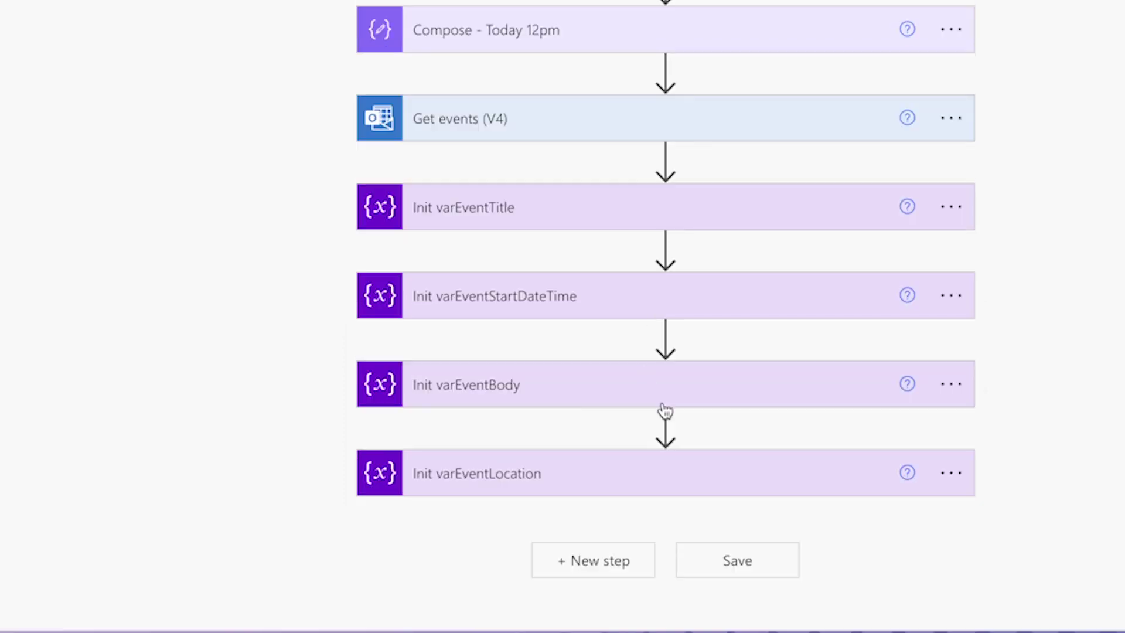
click(623, 561)
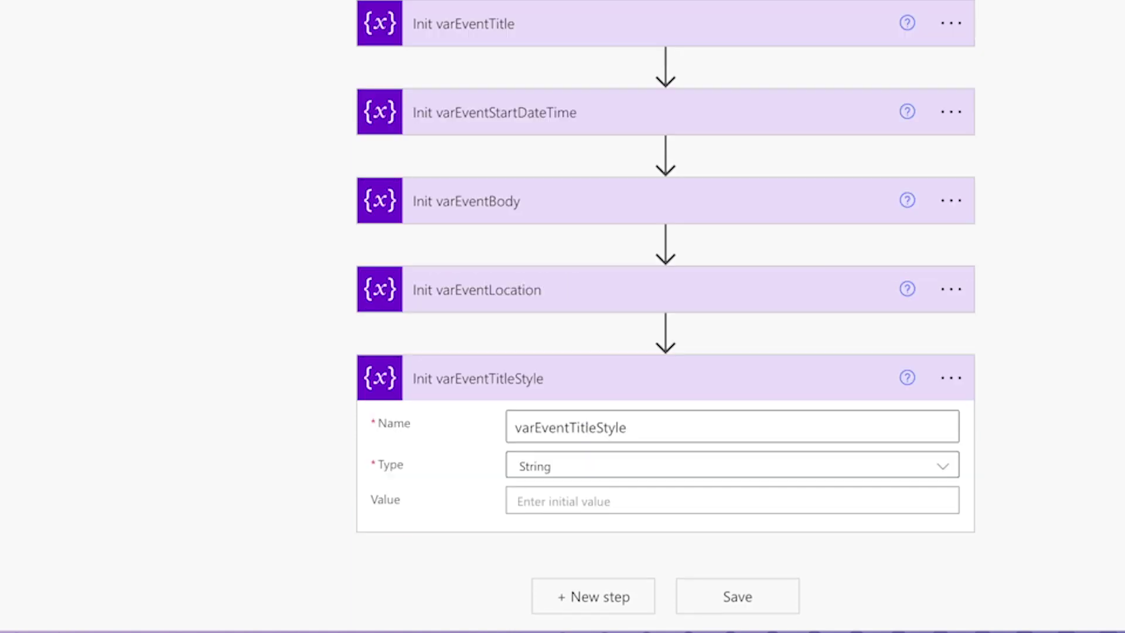
click(586, 501)
text(acce)
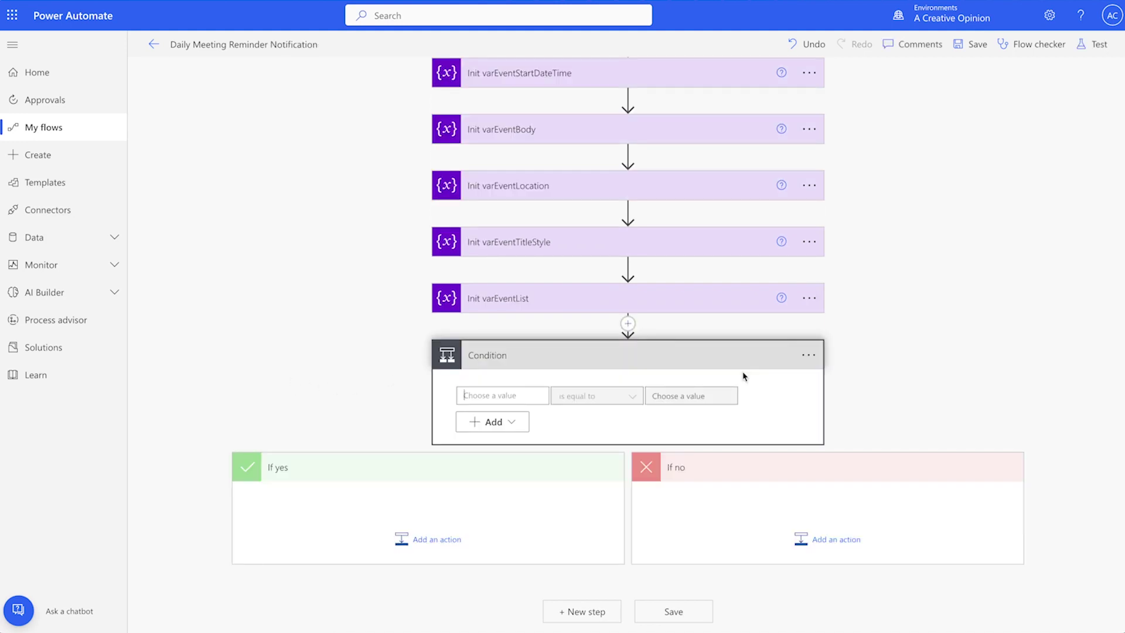
Step: Make the Condition test whether length(value) from Get events is equal to 0
click(693, 475)
text(length)
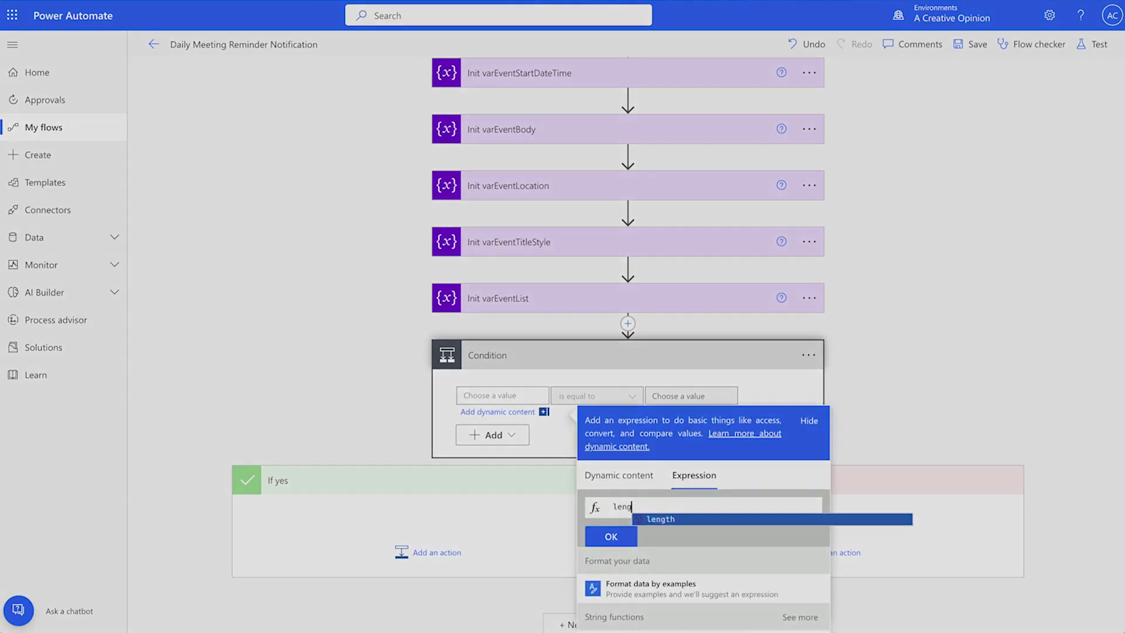
text(()
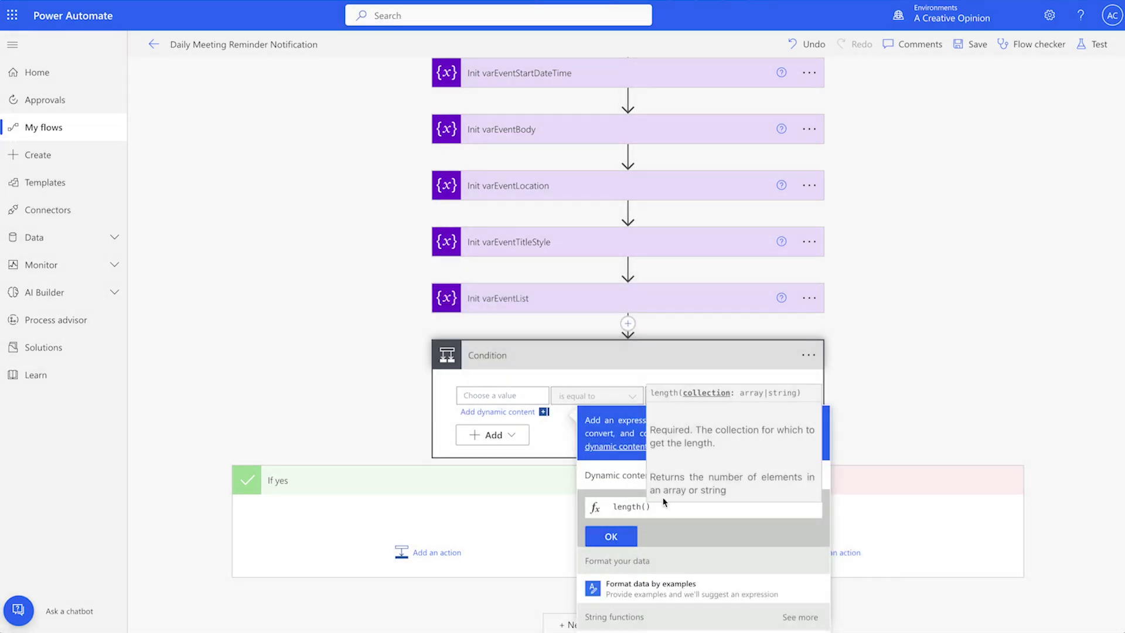
click(615, 475)
click(748, 603)
click(611, 526)
click(689, 391)
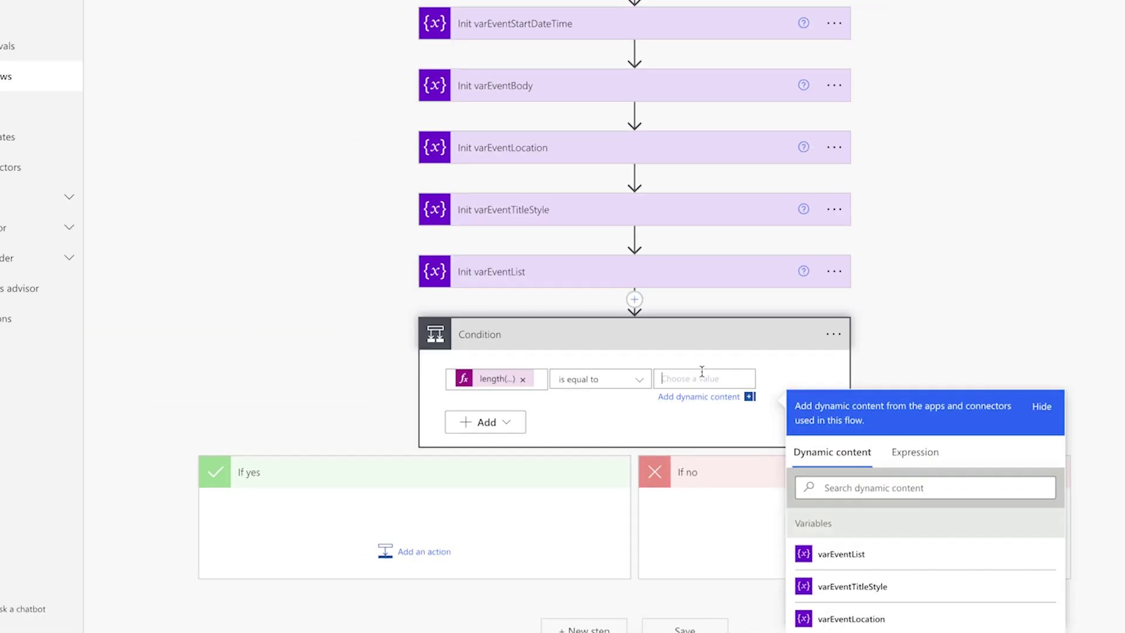
text(0)
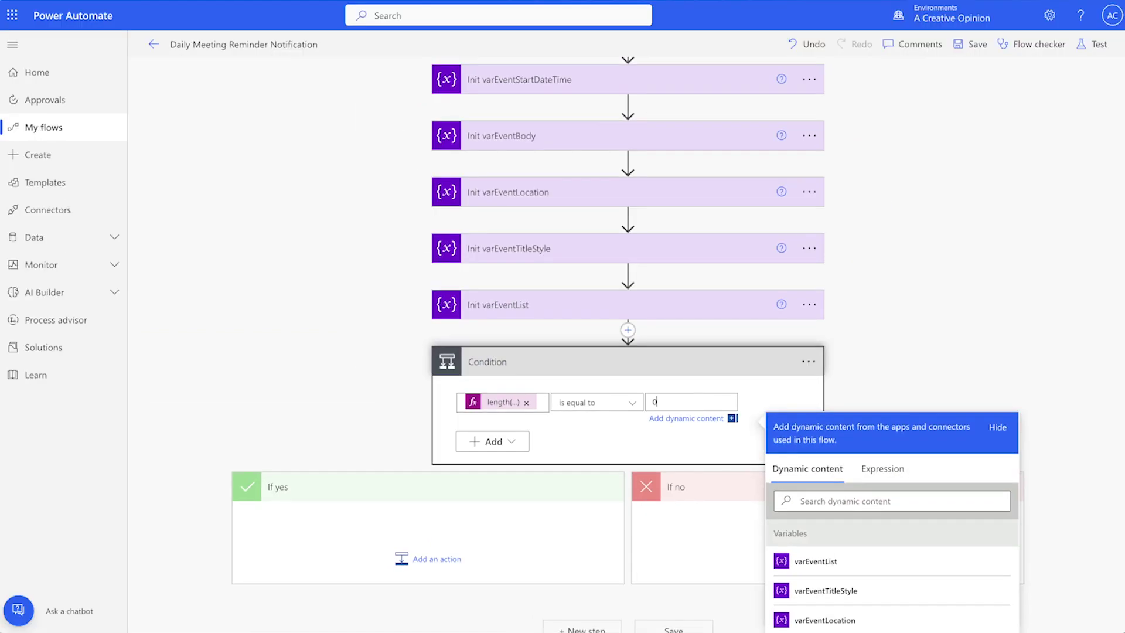
click(492, 513)
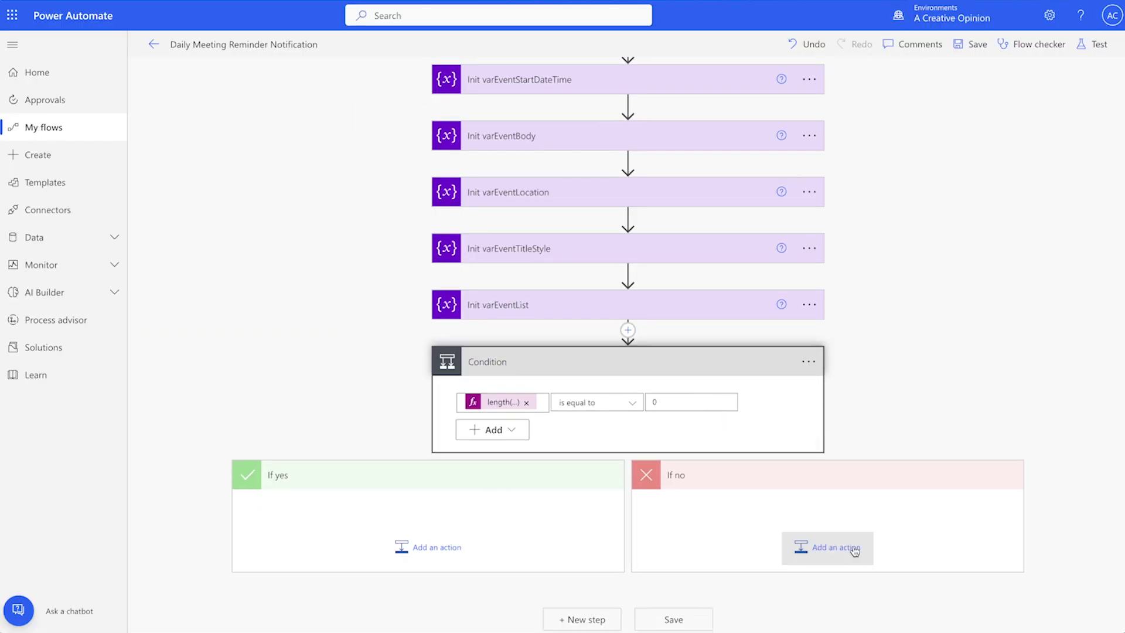
Step: Under If no, add an Apply to each loop over the Get events value
click(854, 550)
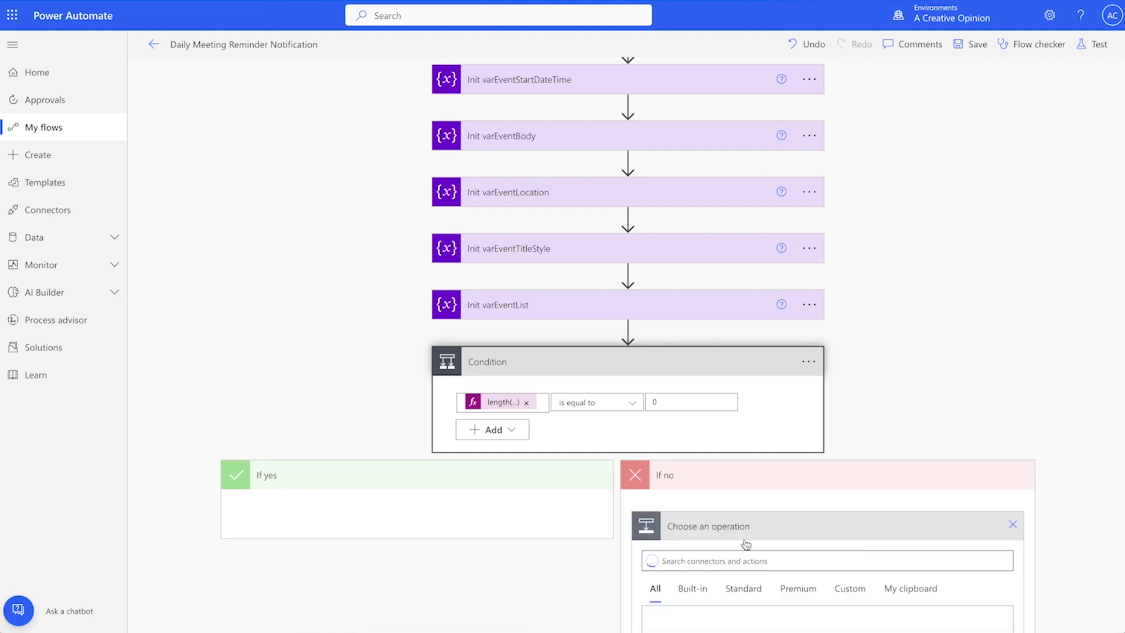
text(apply)
click(794, 495)
text(valu)
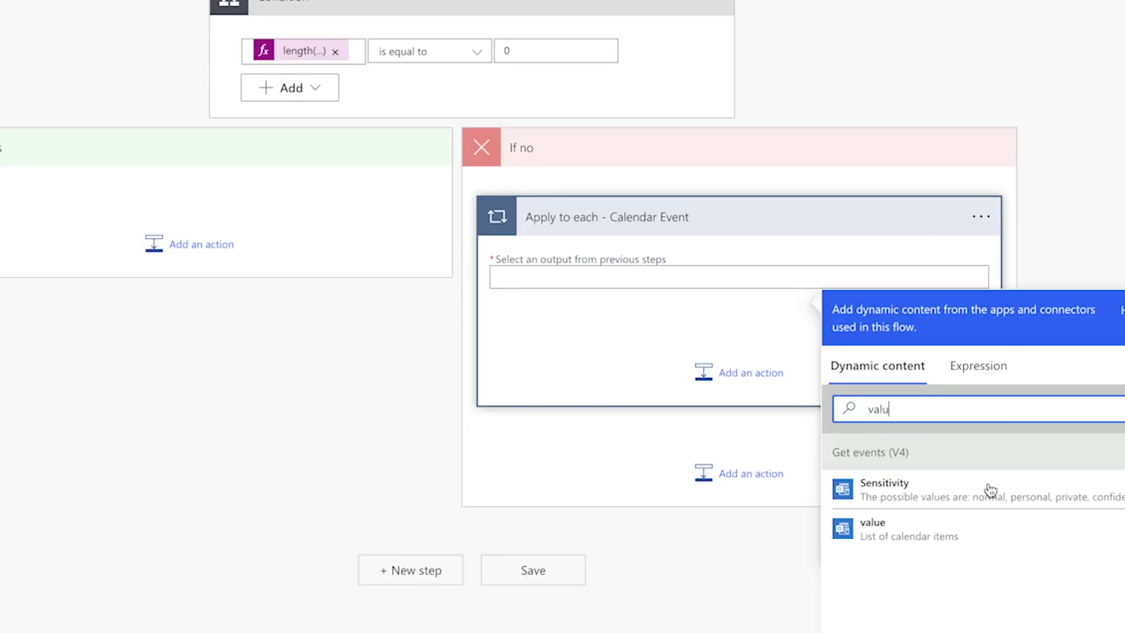
click(988, 523)
Step: Inside the loop, set varEventTitle to the event Subject
click(751, 373)
text(set)
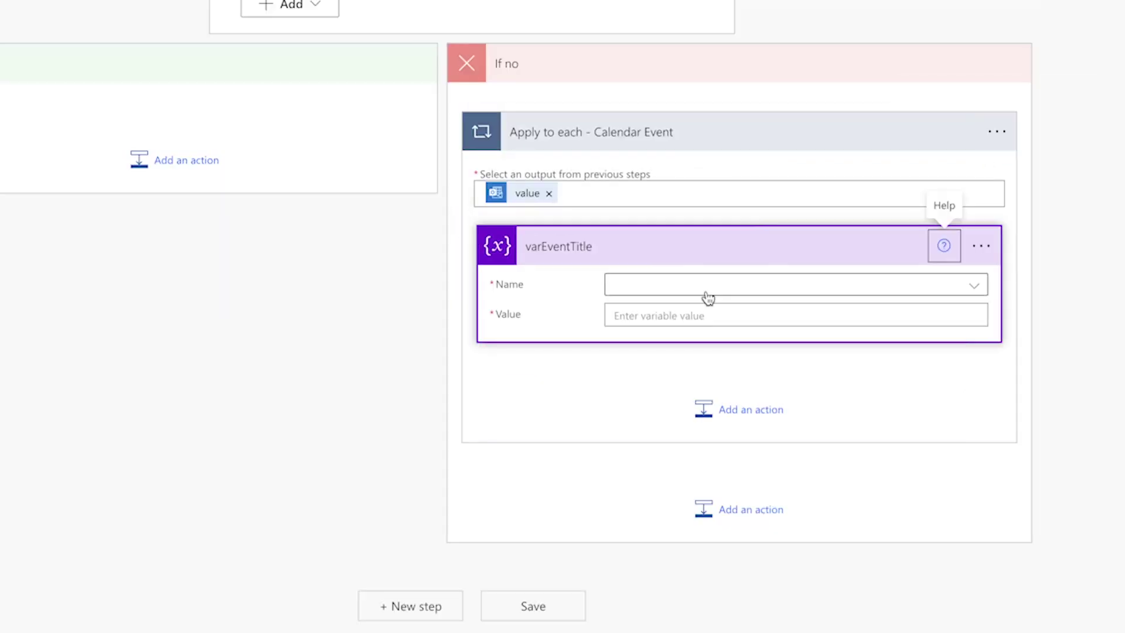
click(708, 287)
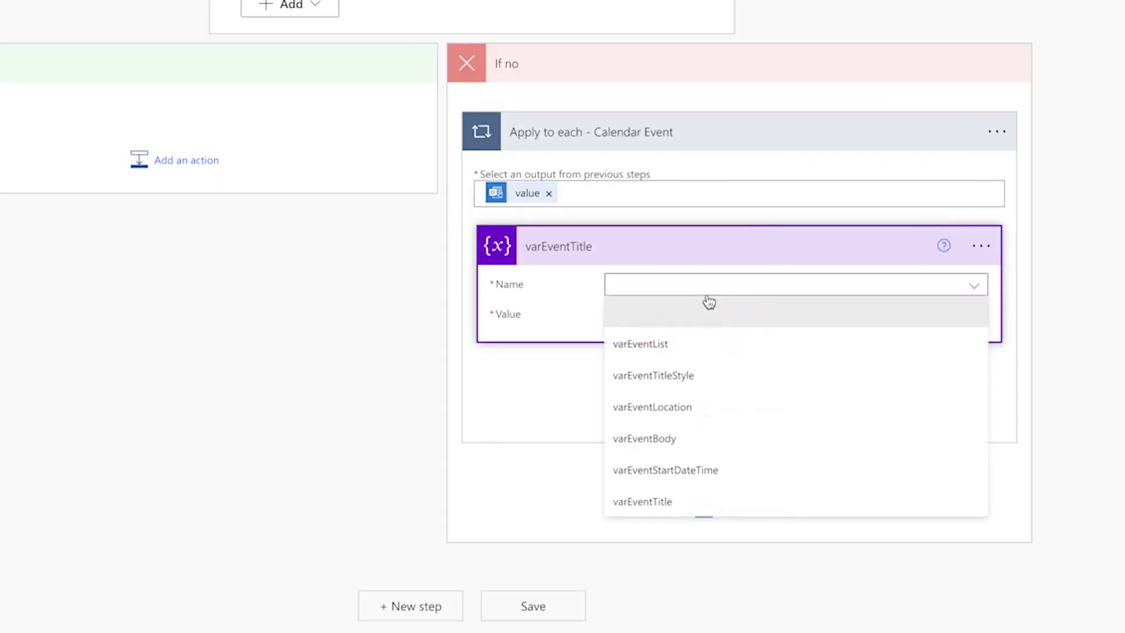
click(748, 503)
text(su)
click(882, 593)
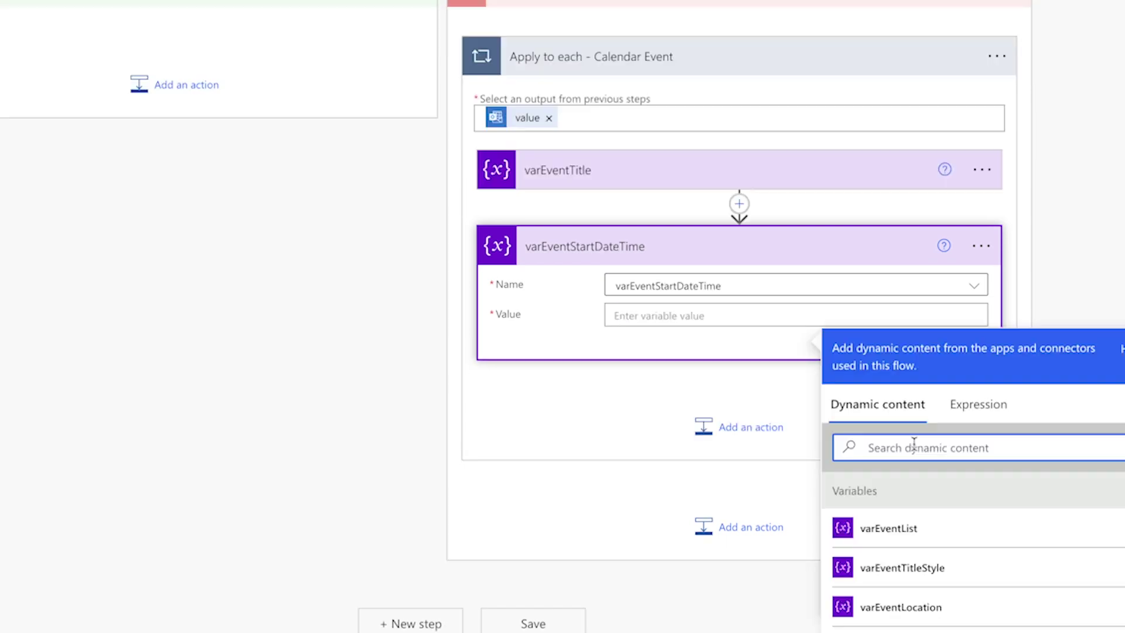
Step: Set the start time, location and body variables to event Start time, Location and Body
text(start)
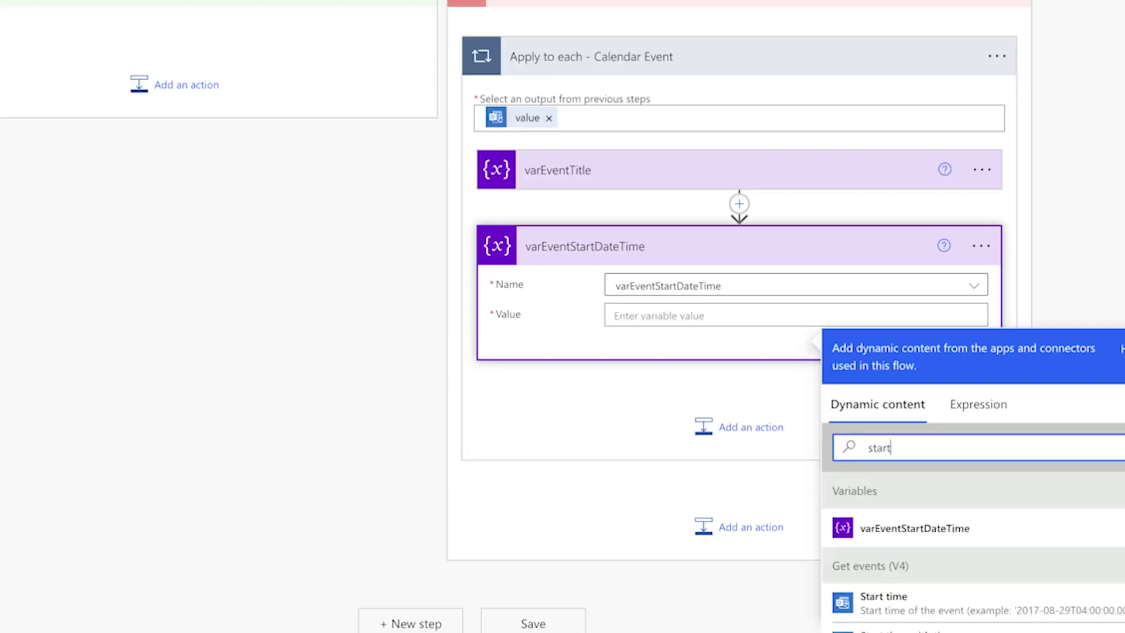
click(995, 605)
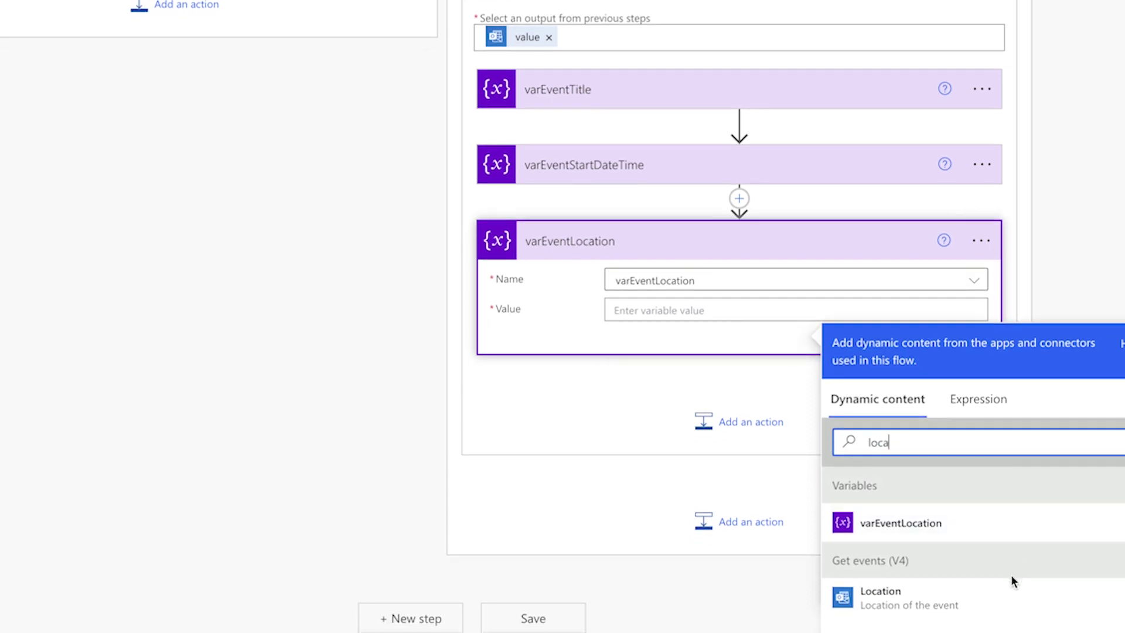
click(1006, 607)
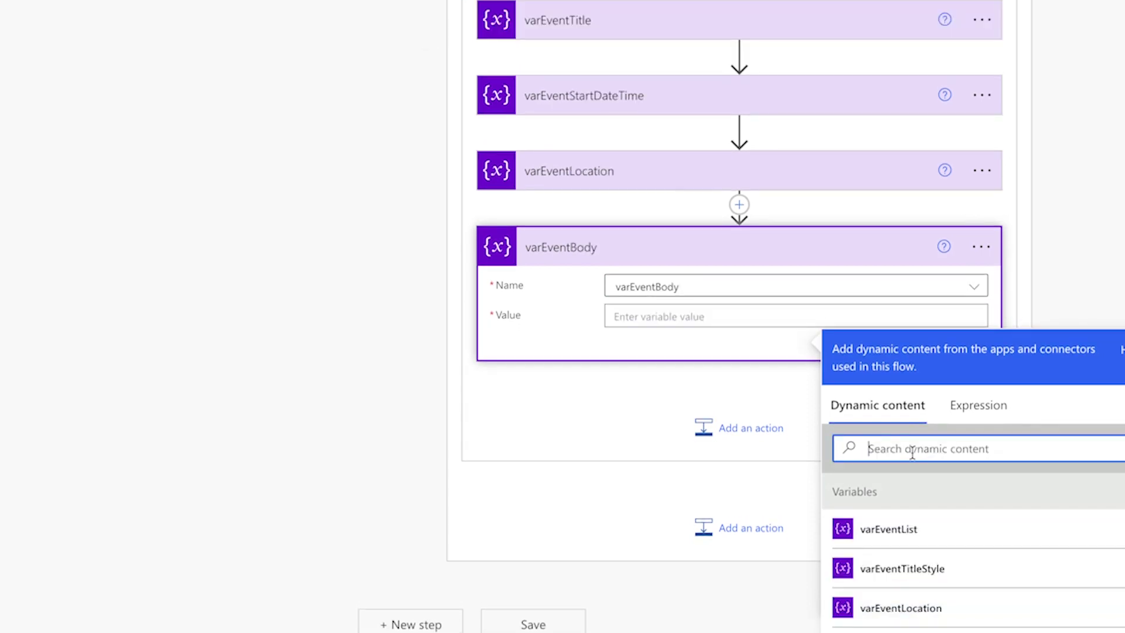
text(body)
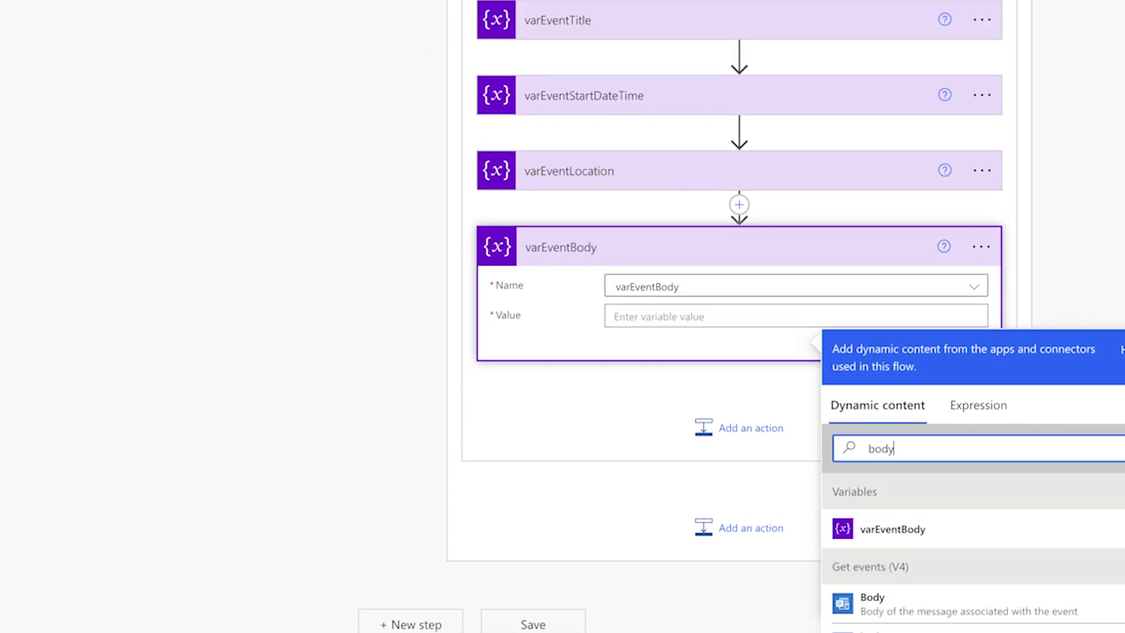
scroll(927, 440, down, 2)
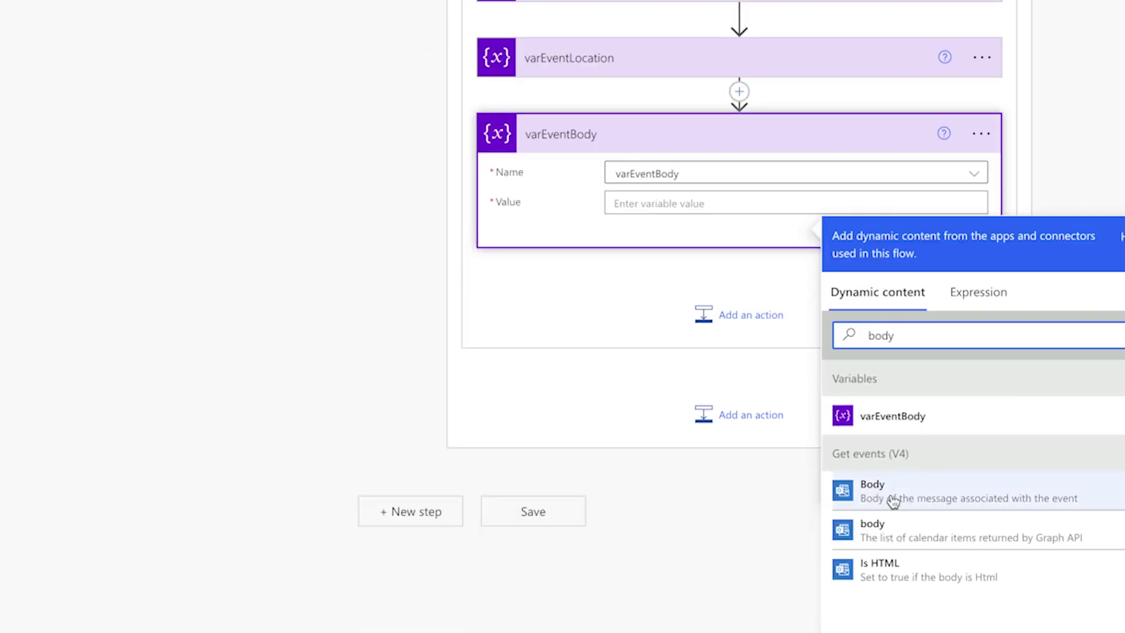
click(892, 501)
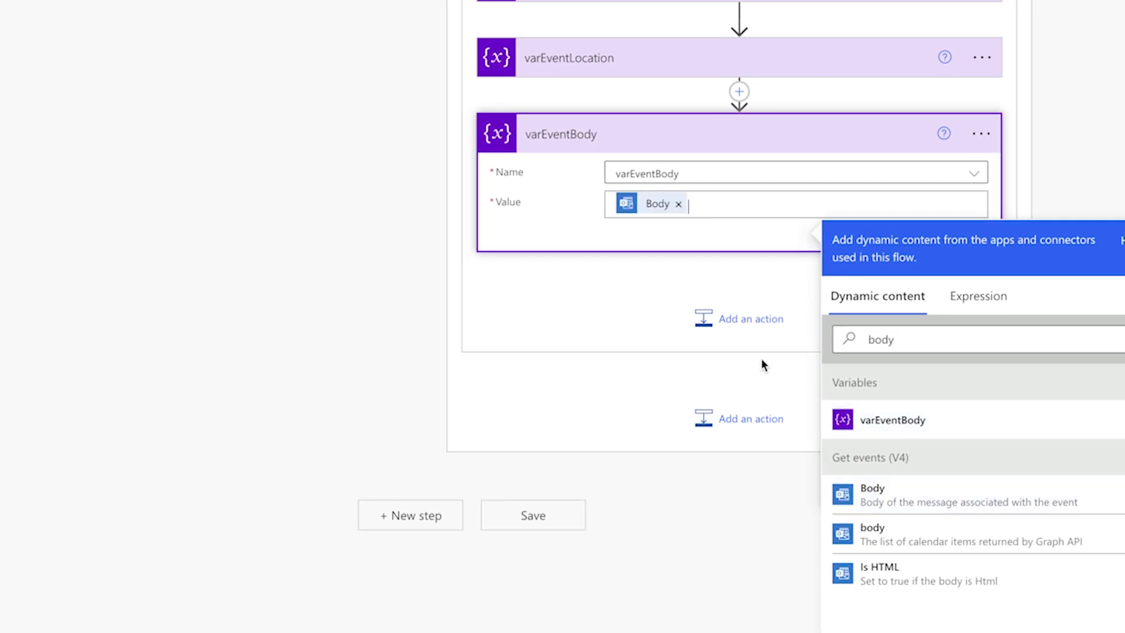
click(751, 315)
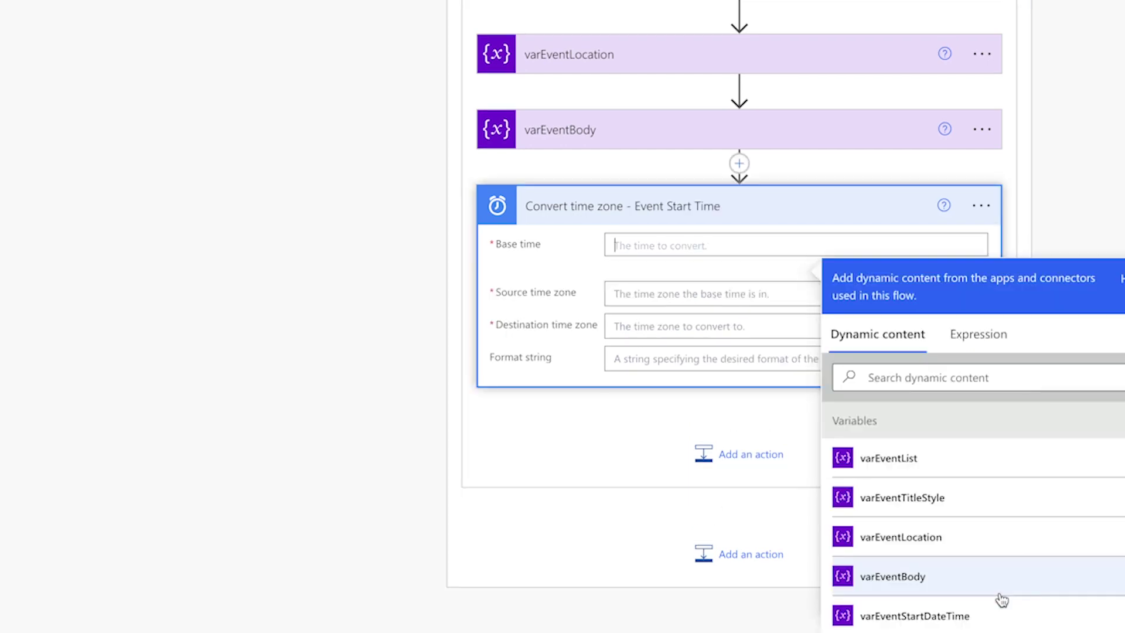
Step: Convert varEventStartDateTime from Coordinated Universal Time to Mountain Time in round-trip format
click(995, 616)
click(872, 305)
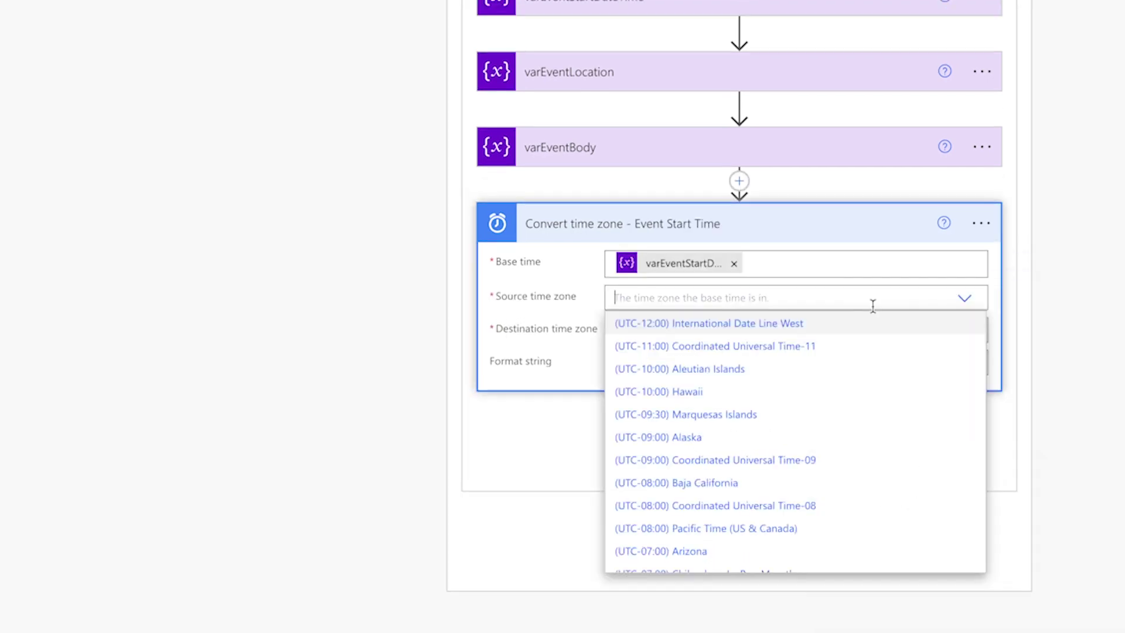
text(coor)
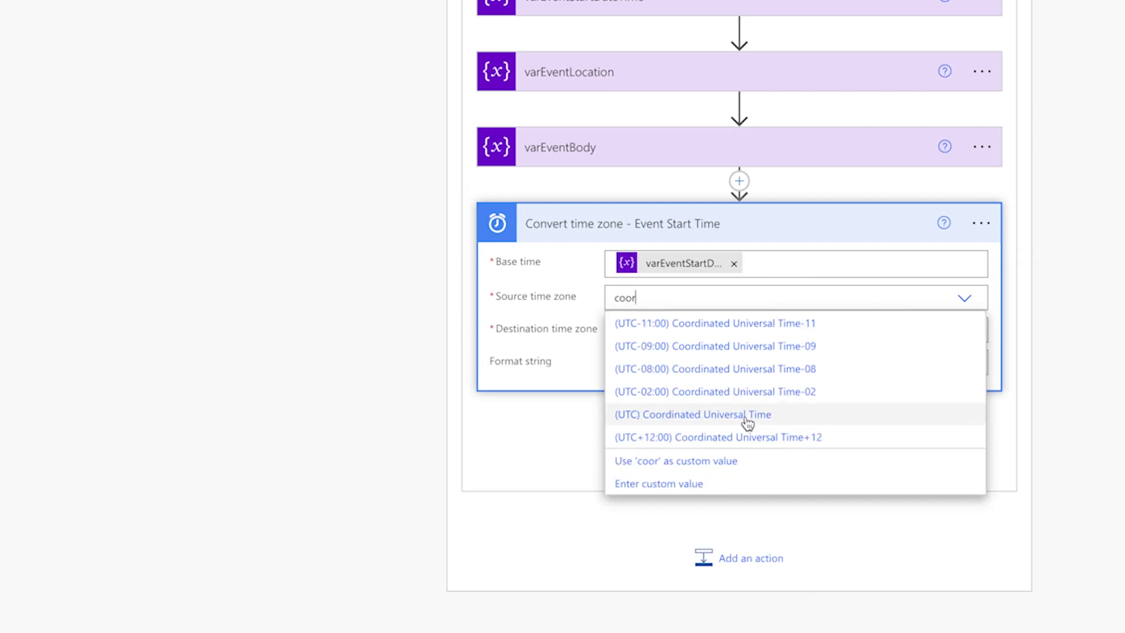
click(747, 417)
click(965, 333)
text(mounta)
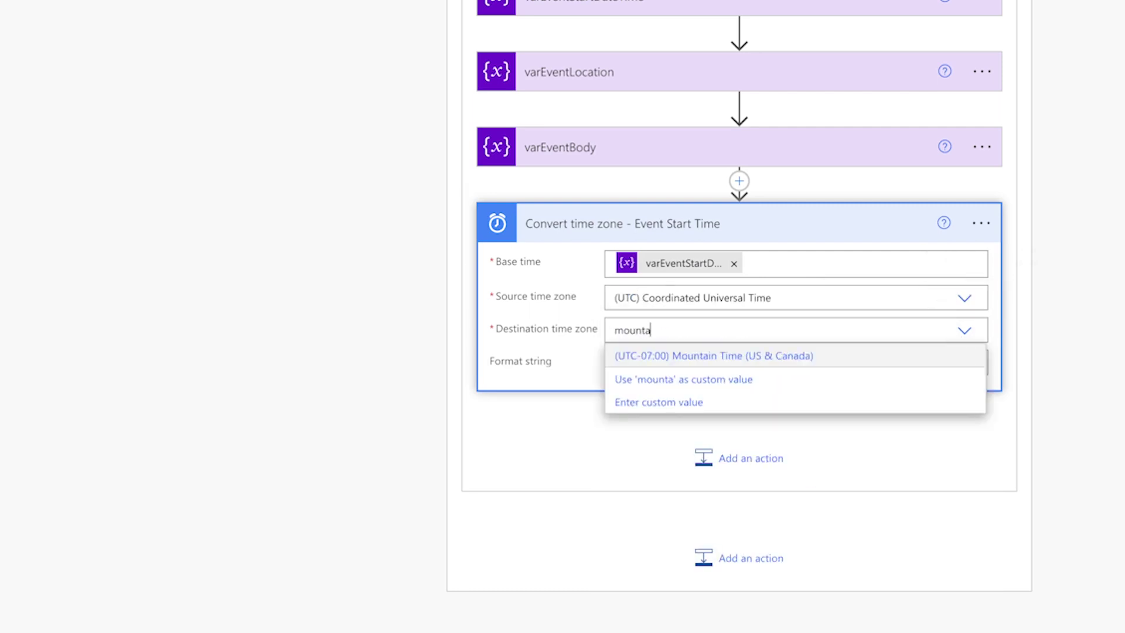
click(838, 358)
click(838, 364)
text(round)
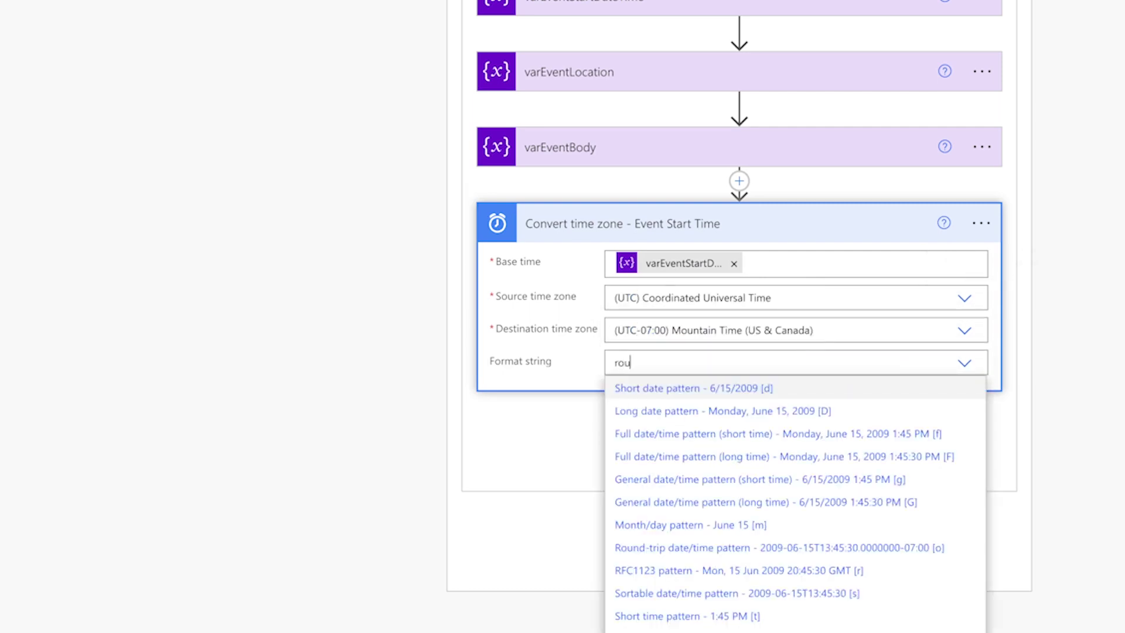
text(-trip)
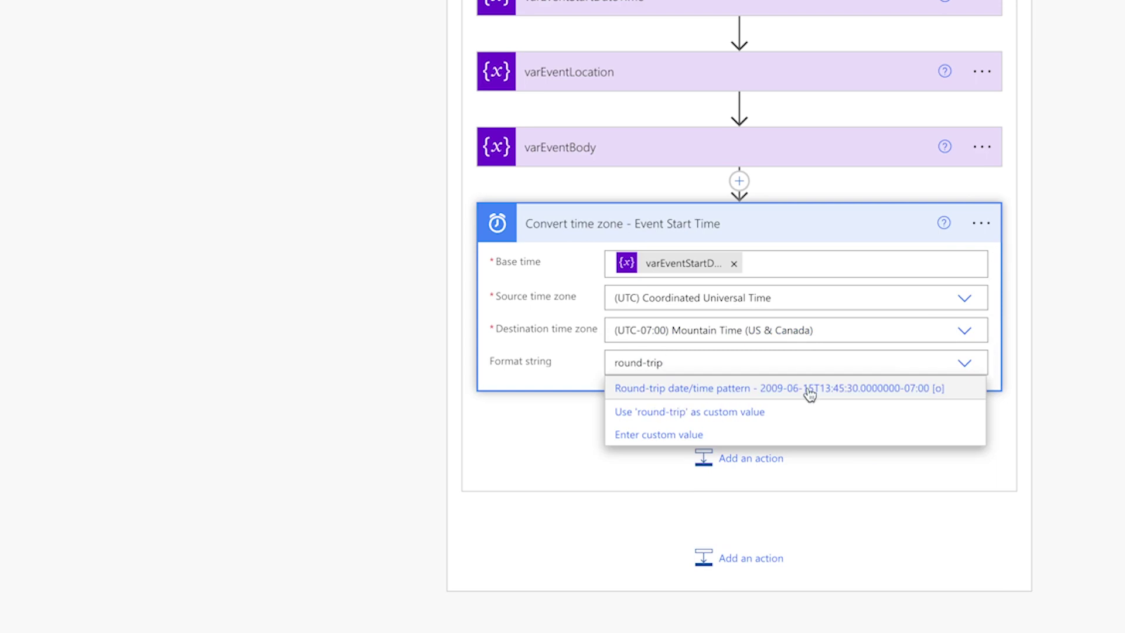
click(809, 389)
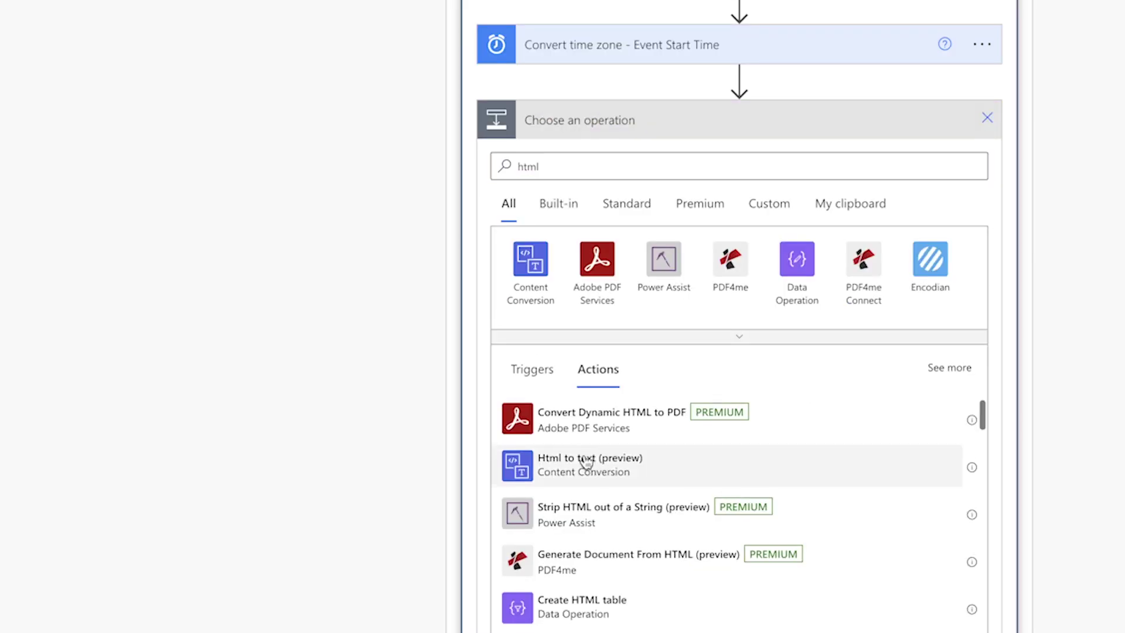
Step: Add an Html to text step converting varEventBody to plain text
click(584, 460)
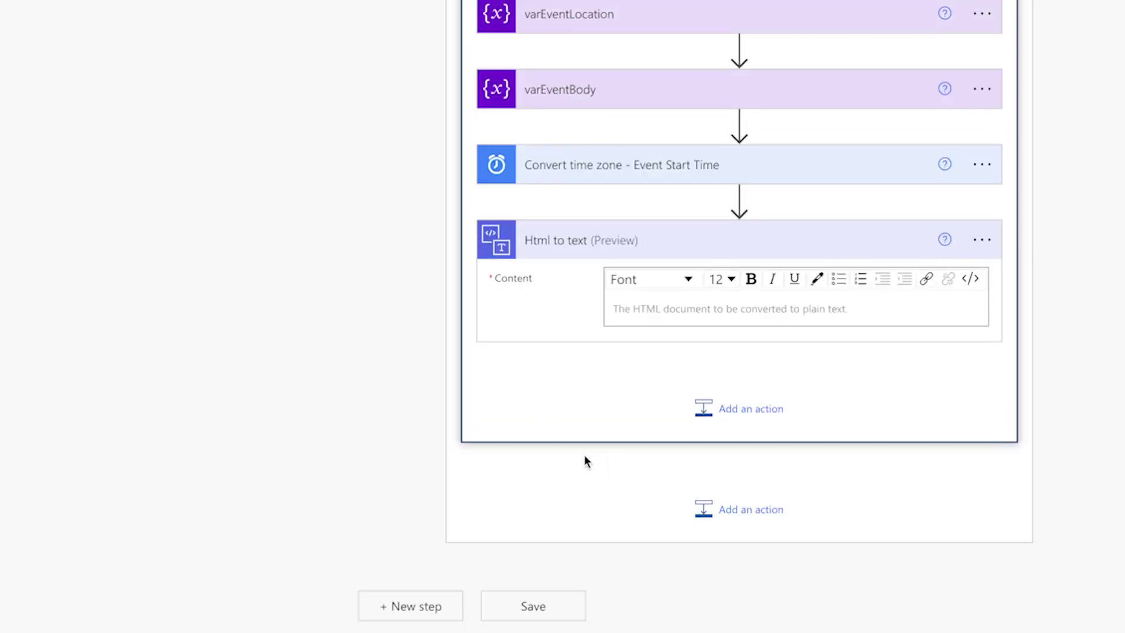
click(830, 294)
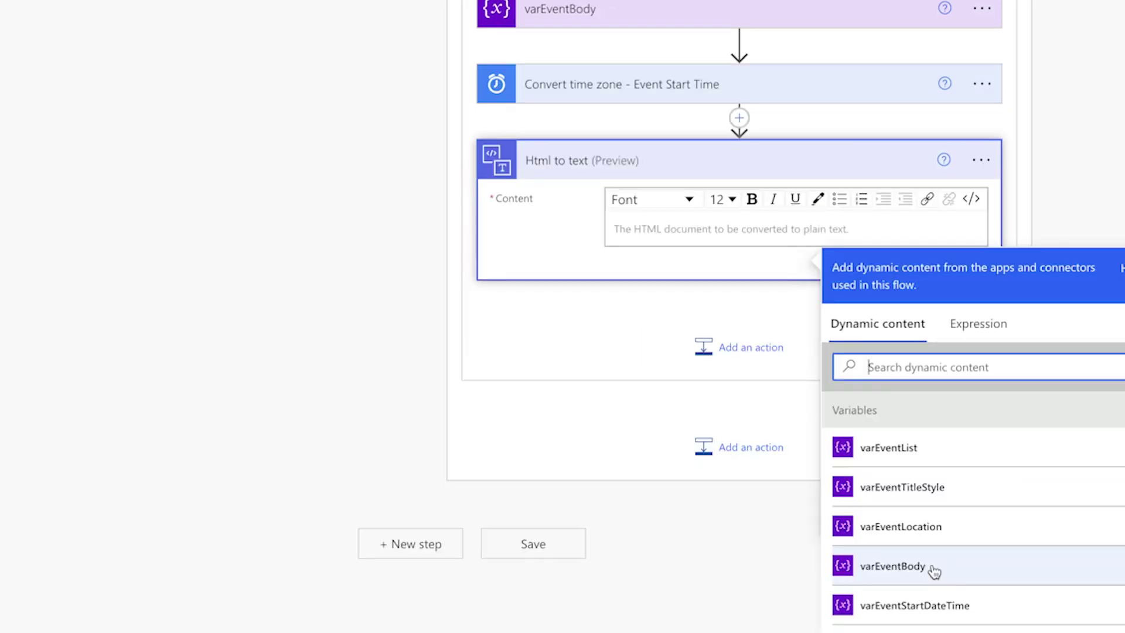
click(935, 566)
click(751, 353)
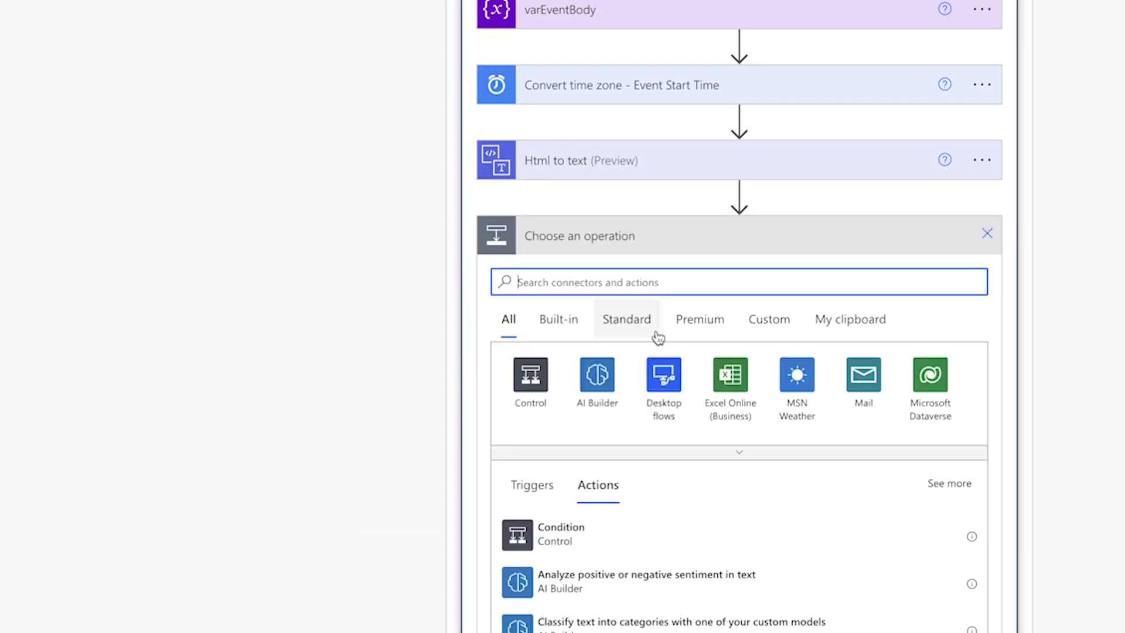
Step: Add a Compose formatting the converted start time as 'h:mm tt', followed by a Condition
text(compose)
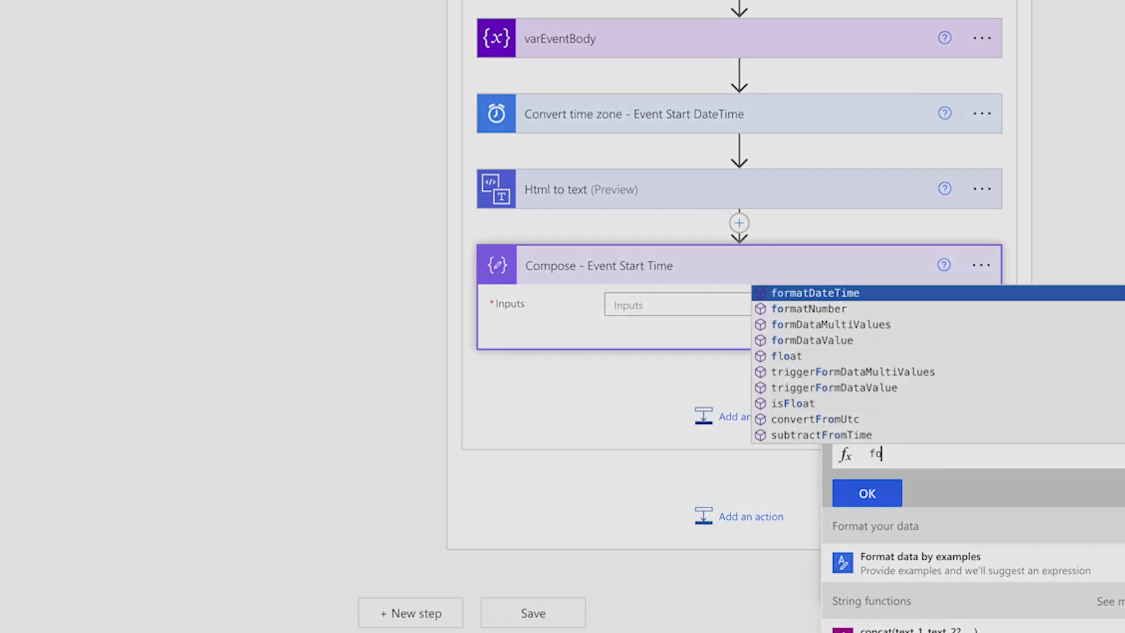
text(rmatDateTime()
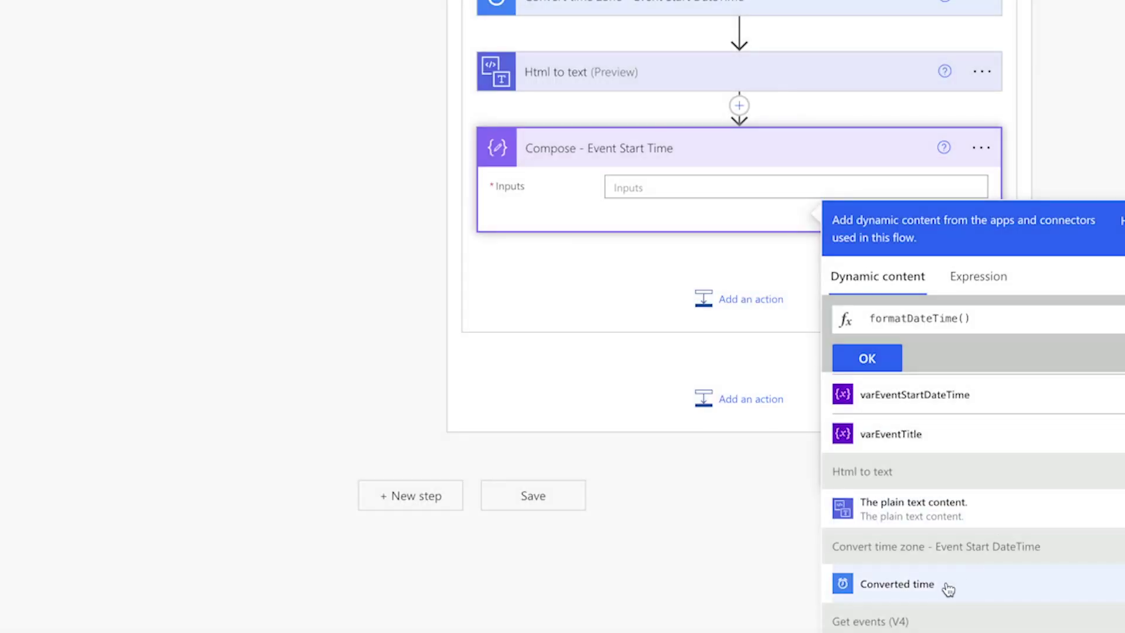
click(948, 586)
text(,'h:mm tt')
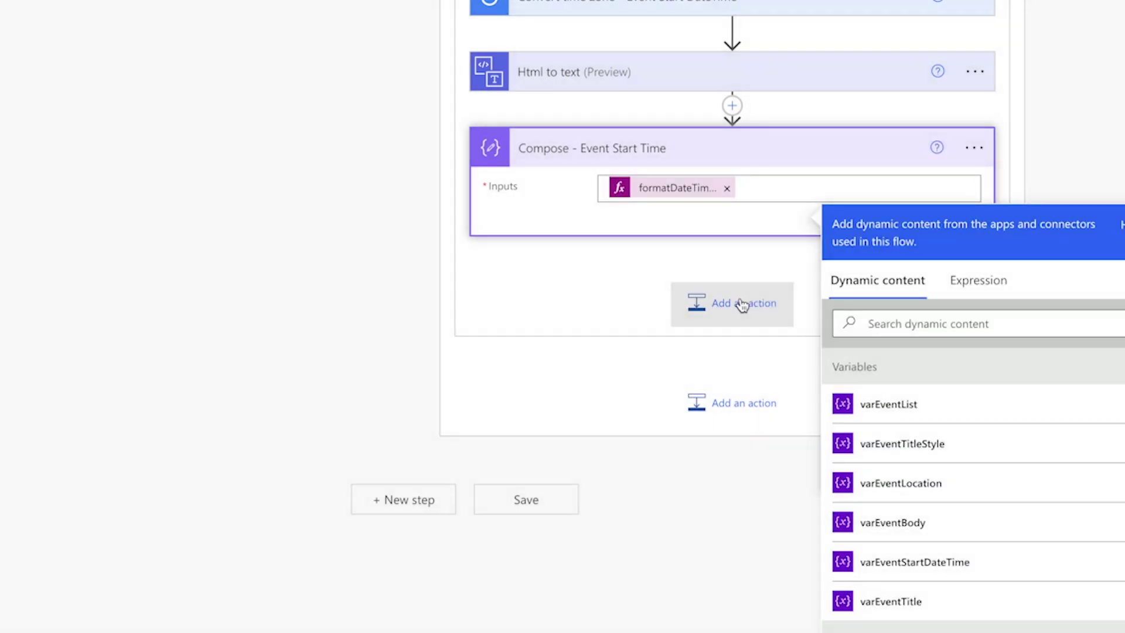
click(742, 303)
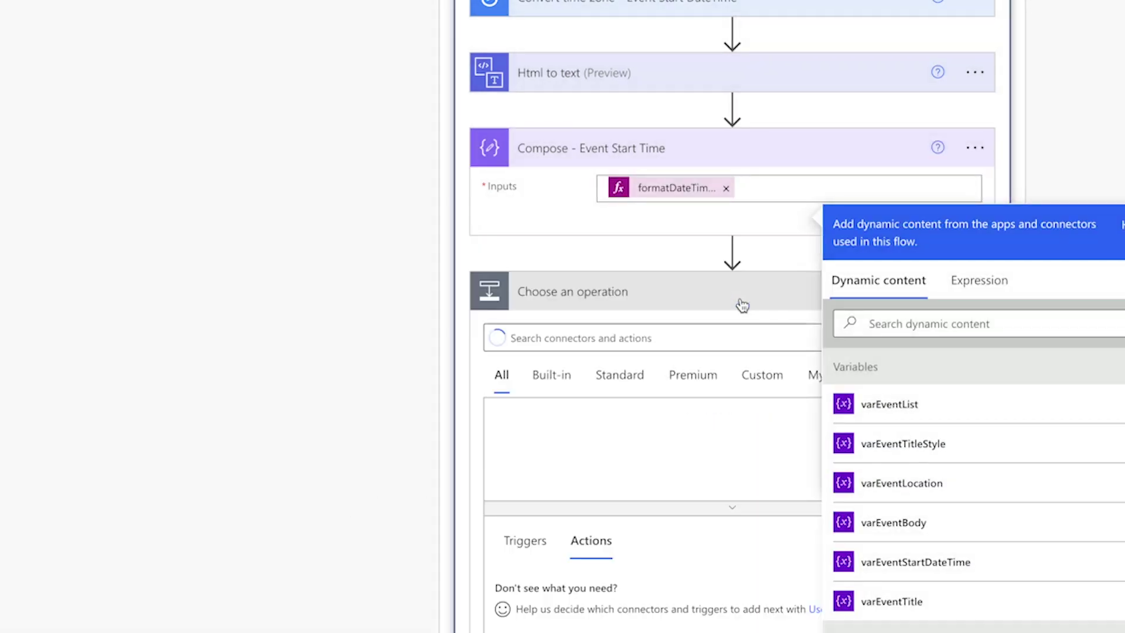
click(666, 524)
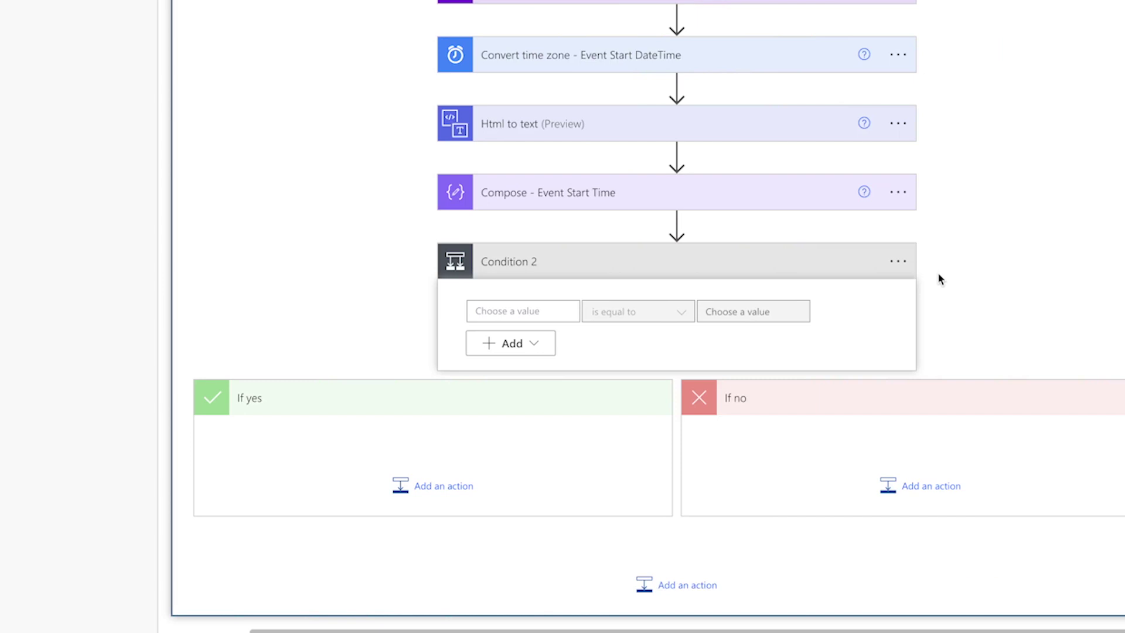
Step: Rename the condition 'Condition - Check Event Location Variable' and compare varEventLocation
click(898, 261)
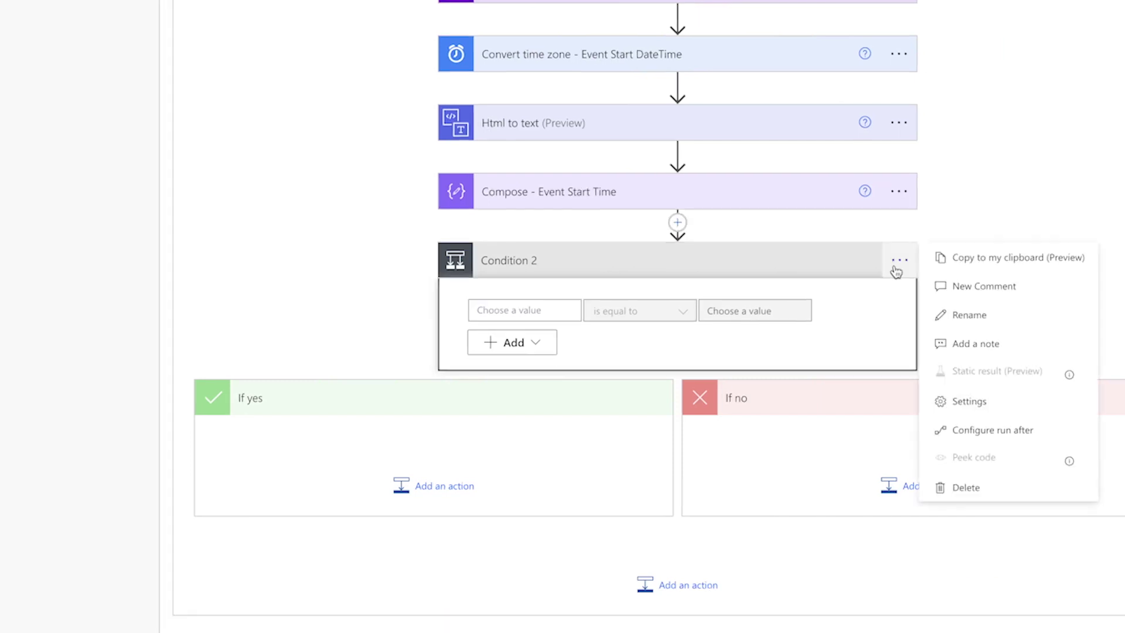
click(959, 316)
text(Condition - Check Event Location Variable)
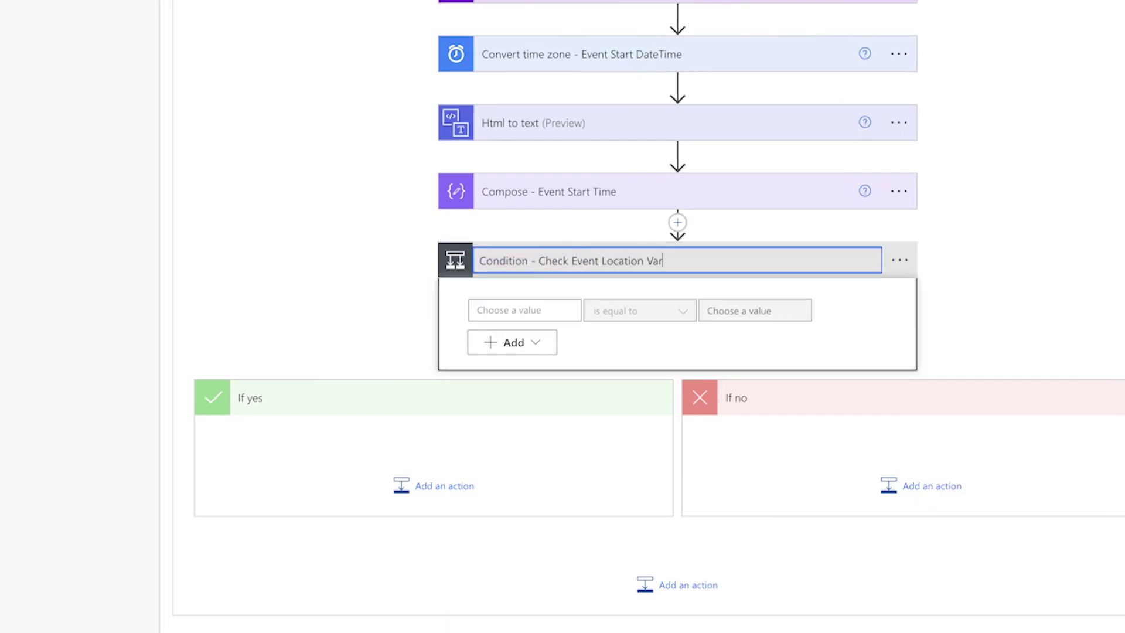
click(524, 310)
click(704, 575)
click(653, 291)
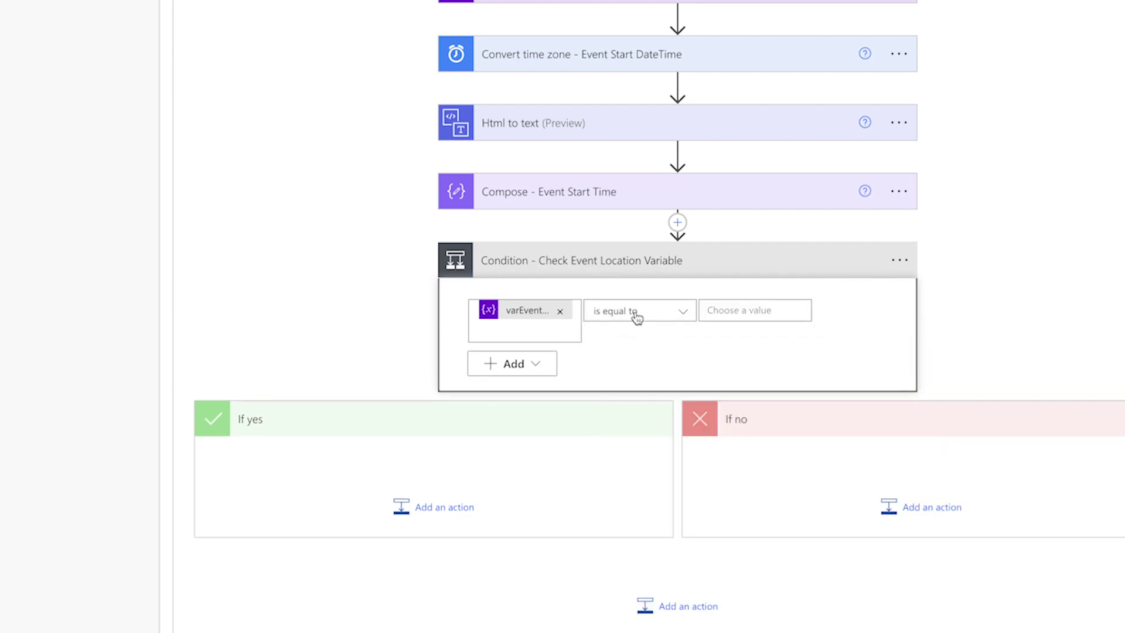
Step: Under If yes, set varEventLocation to 'Not specified'
click(431, 505)
scroll(432, 306, down, 4)
text(set var)
click(252, 605)
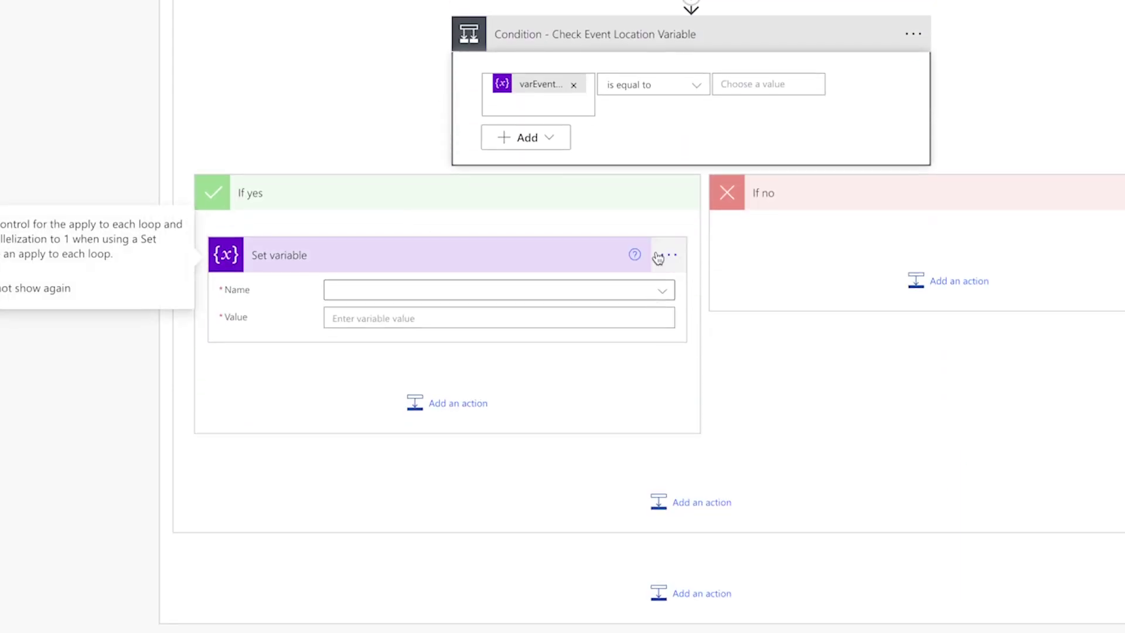
click(619, 305)
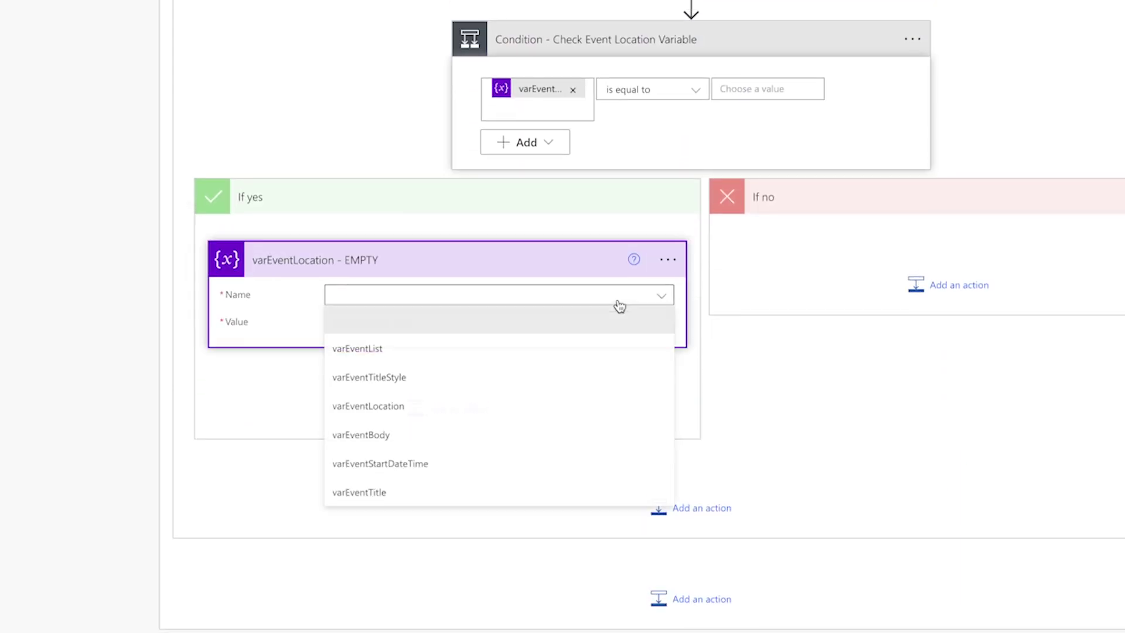
click(489, 405)
click(447, 323)
text(Not specifie)
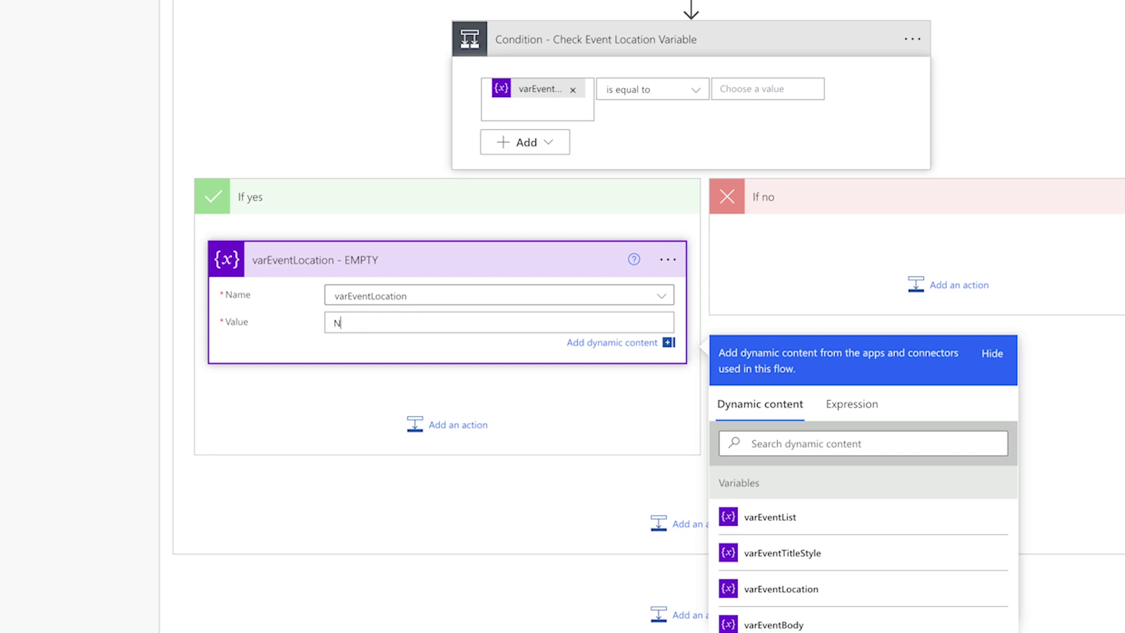
text(d)
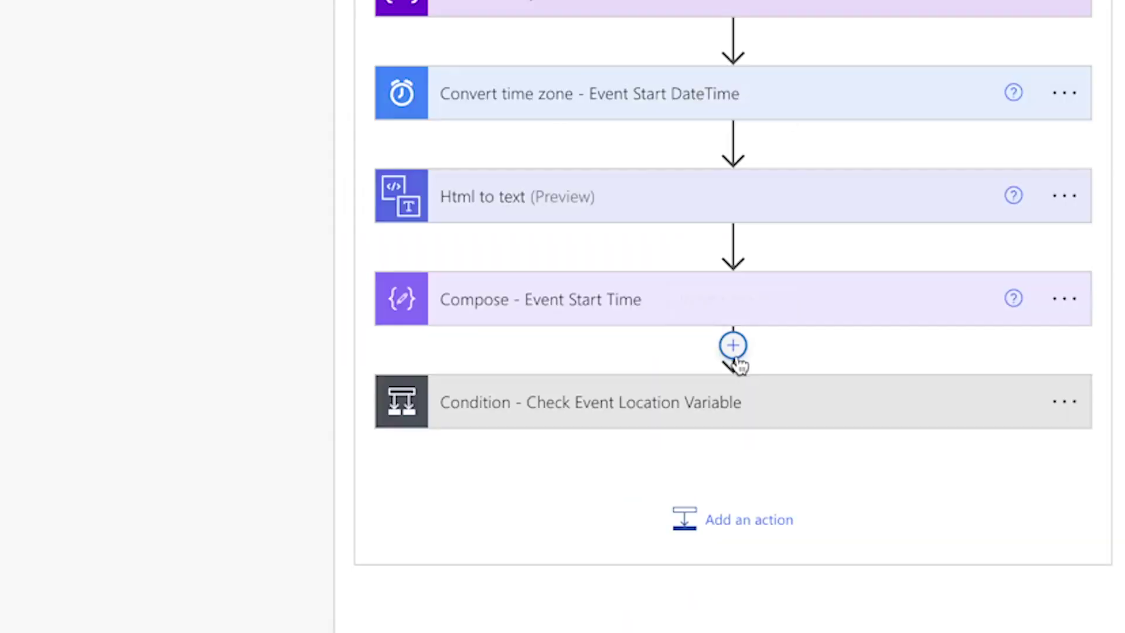
Step: Add a parallel branch with a new Condition beside the location check
click(734, 349)
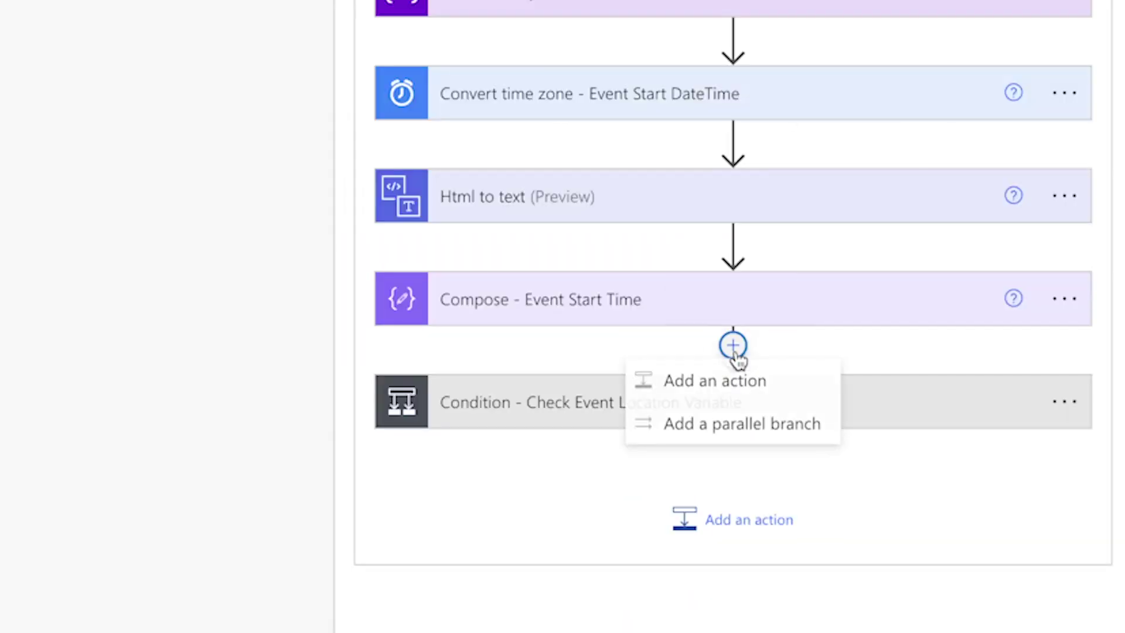
click(777, 441)
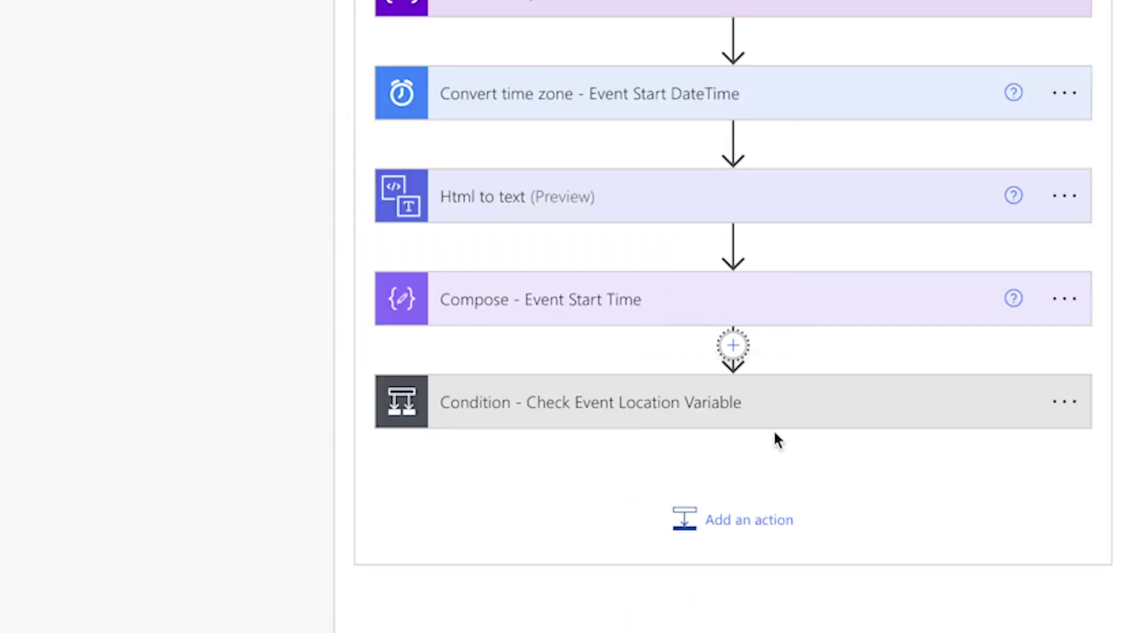
click(774, 533)
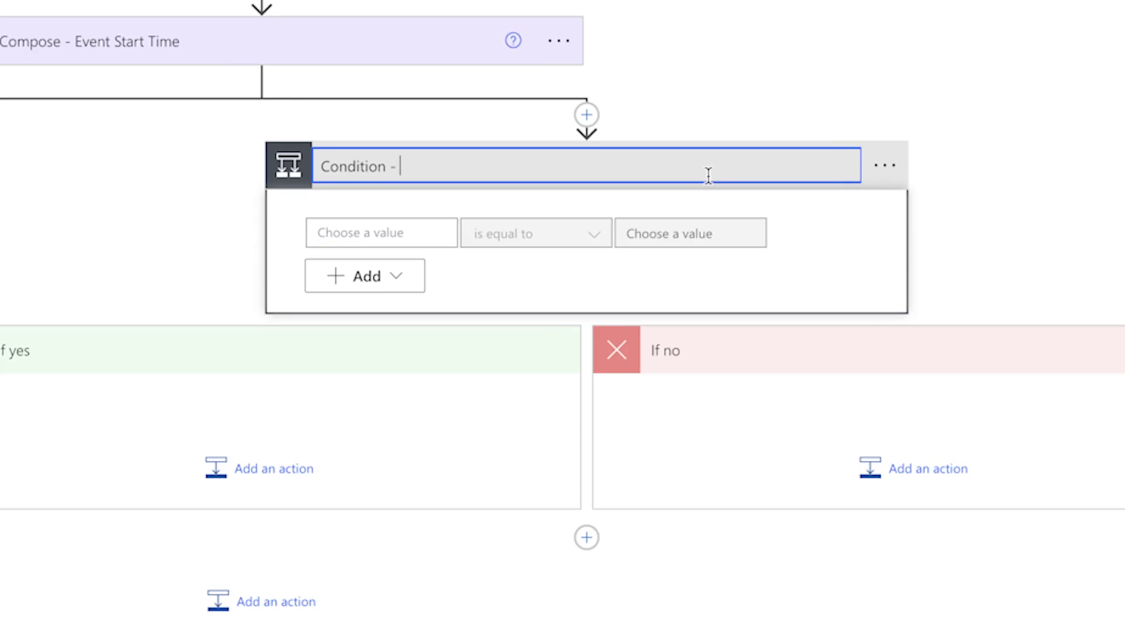
Step: Name the condition 'Check Event Body Variable', test varEventBody, and set it to 'No details specified.' when empty
text(- Check Event Body Variable)
click(381, 232)
scroll(761, 574, down, 2)
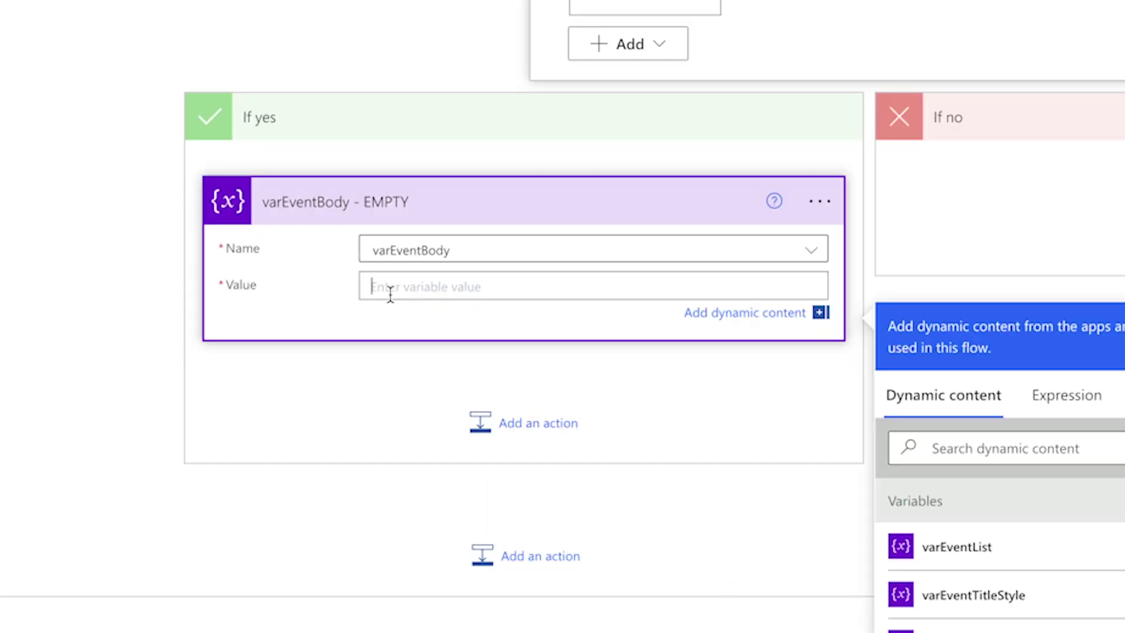
text(No details specified.)
key(Escape)
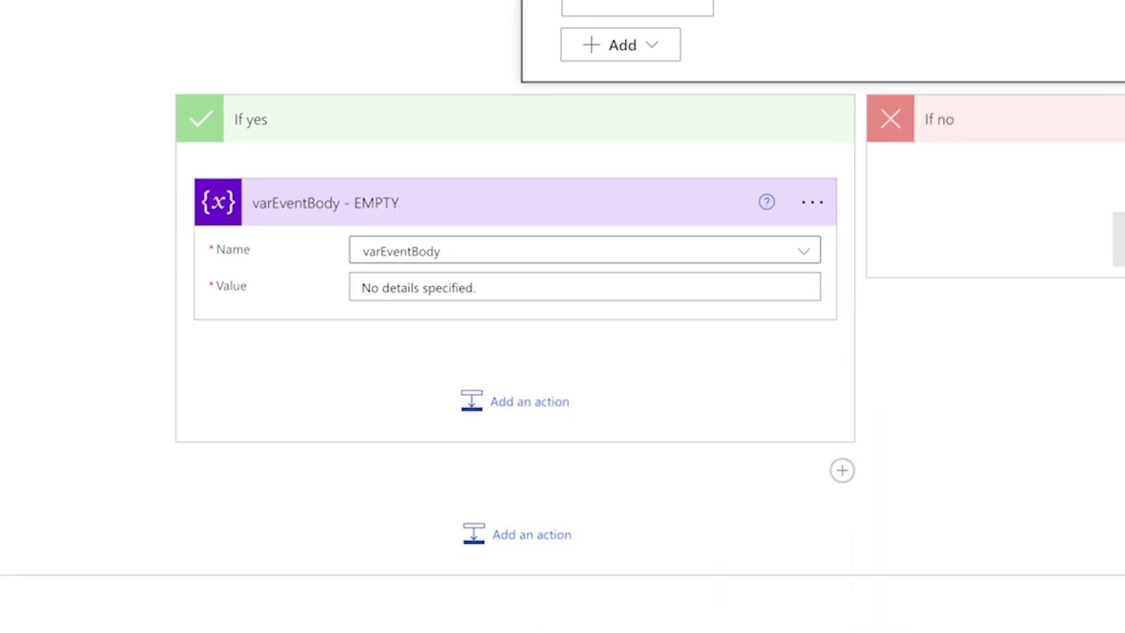
Step: Add a Compose step to the If no branch for splitting the Teams meeting info
click(847, 236)
text(compose)
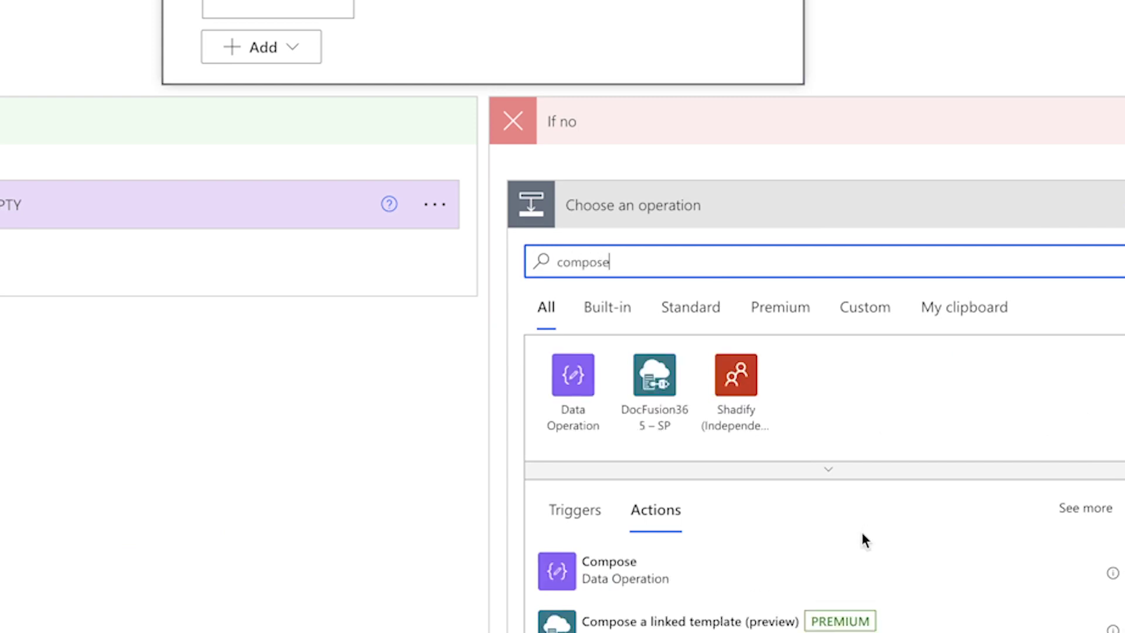
click(852, 571)
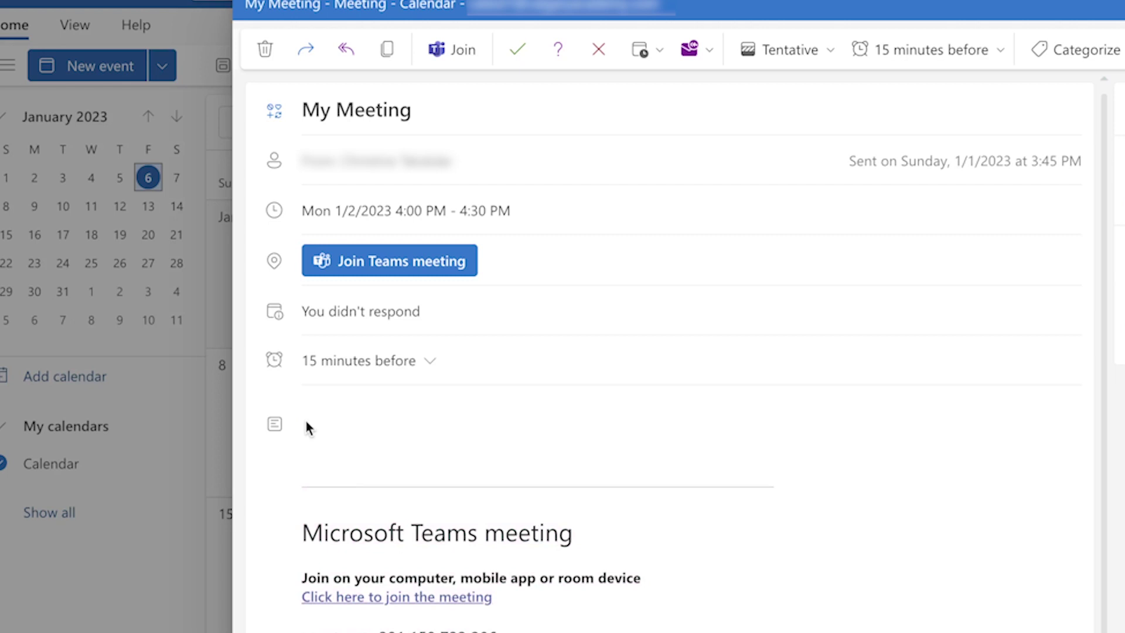
mouse_move(306, 427)
mouse_down()
mouse_move(311, 472)
mouse_move(332, 474)
mouse_up()
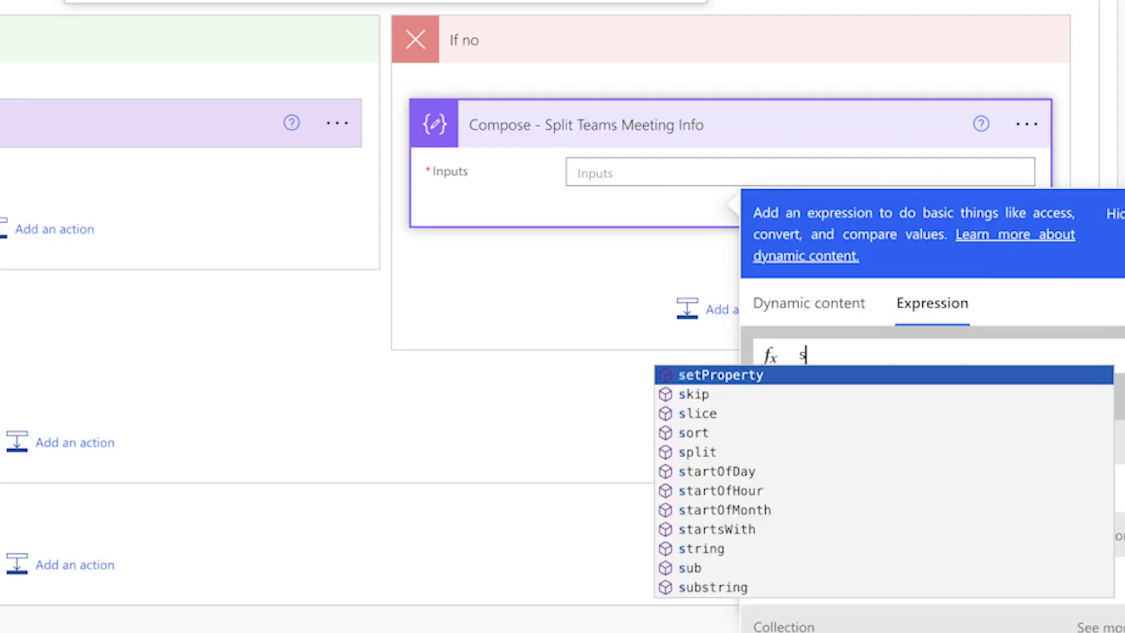
Step: Make the split compose take first() of the body text split on an underscore-line separator
text(plit()
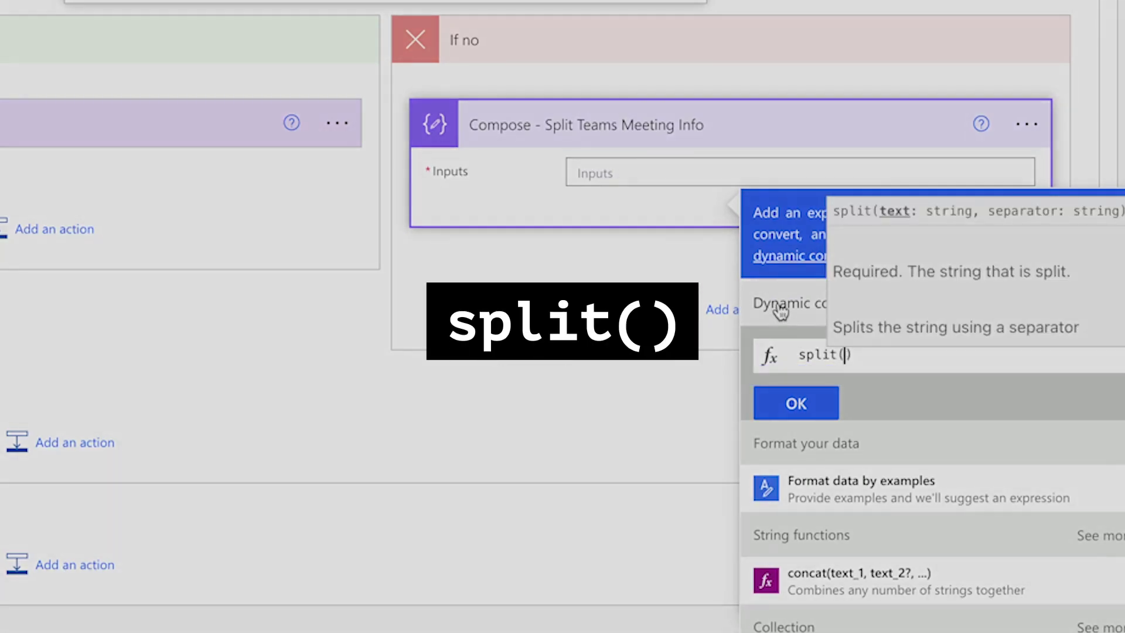
click(783, 315)
scroll(877, 533, down, 5)
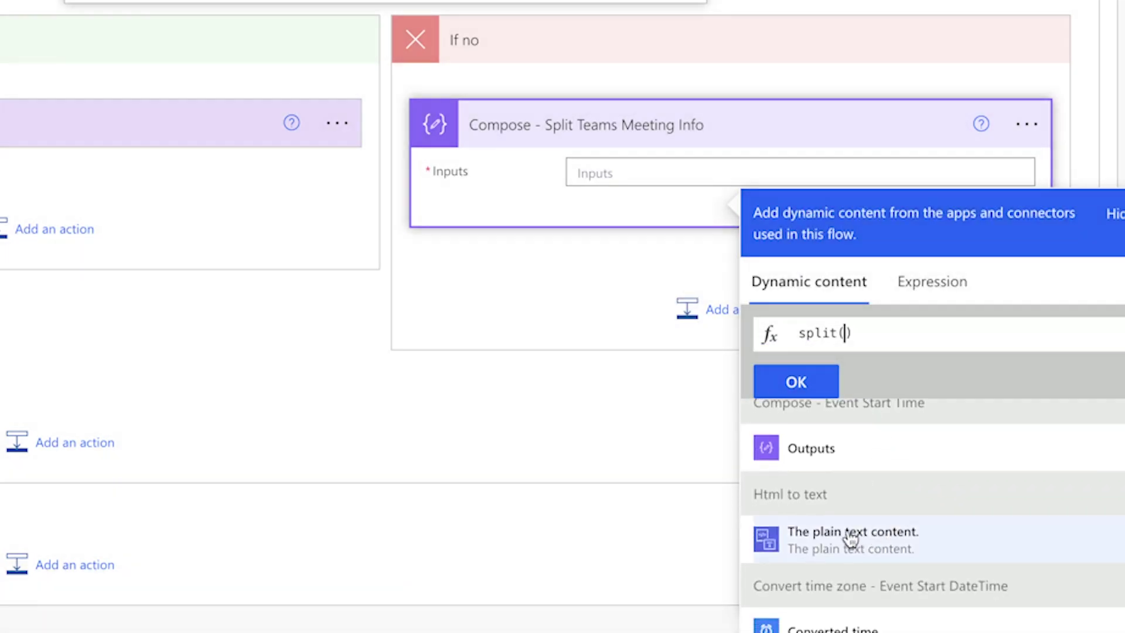
click(852, 538)
text(,')
click(954, 335)
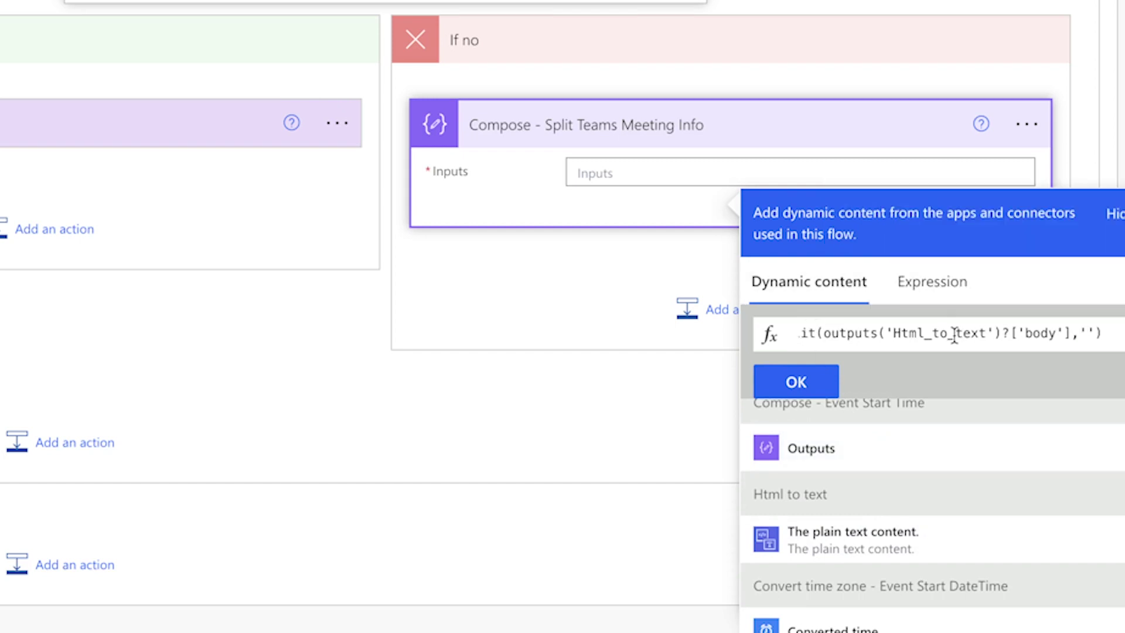
key(ctrl+v)
key(Home)
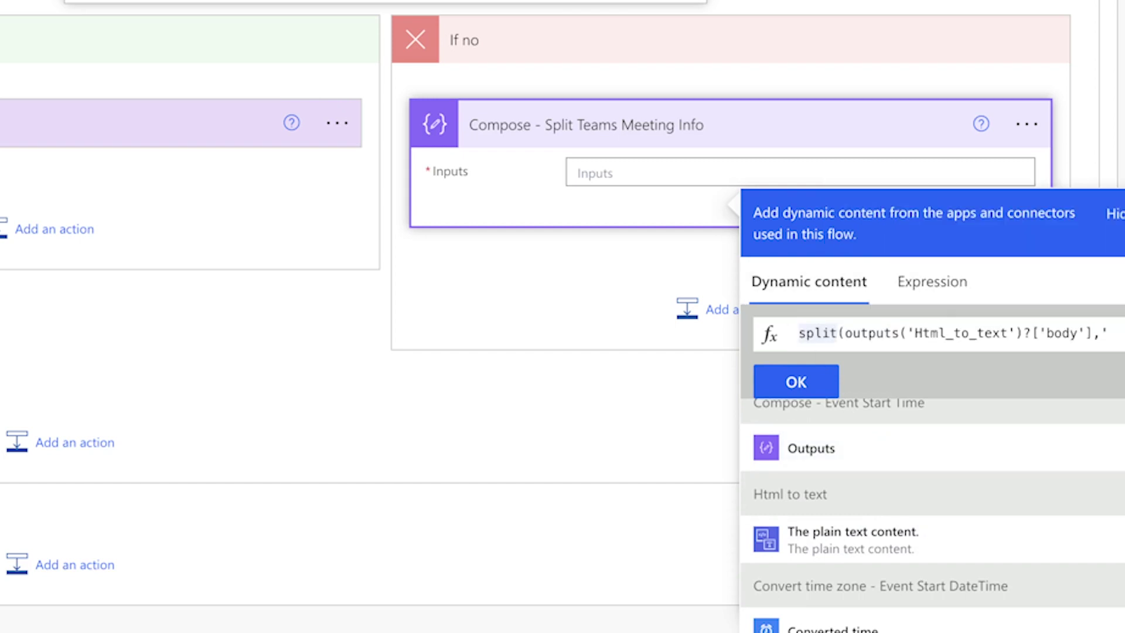
text(first()
key(End)
text())
click(817, 381)
Step: Add a Set variable step that sets varEventBody to the split compose's Outputs
click(697, 309)
text(set var)
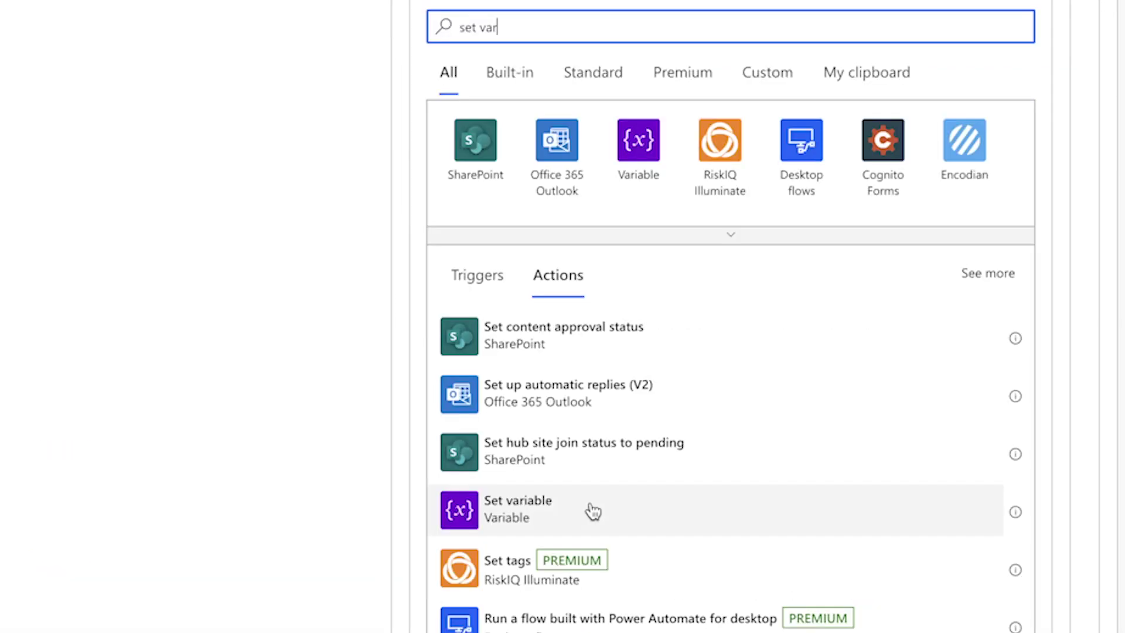
click(593, 512)
click(711, 229)
click(652, 413)
click(645, 255)
click(850, 417)
text(out)
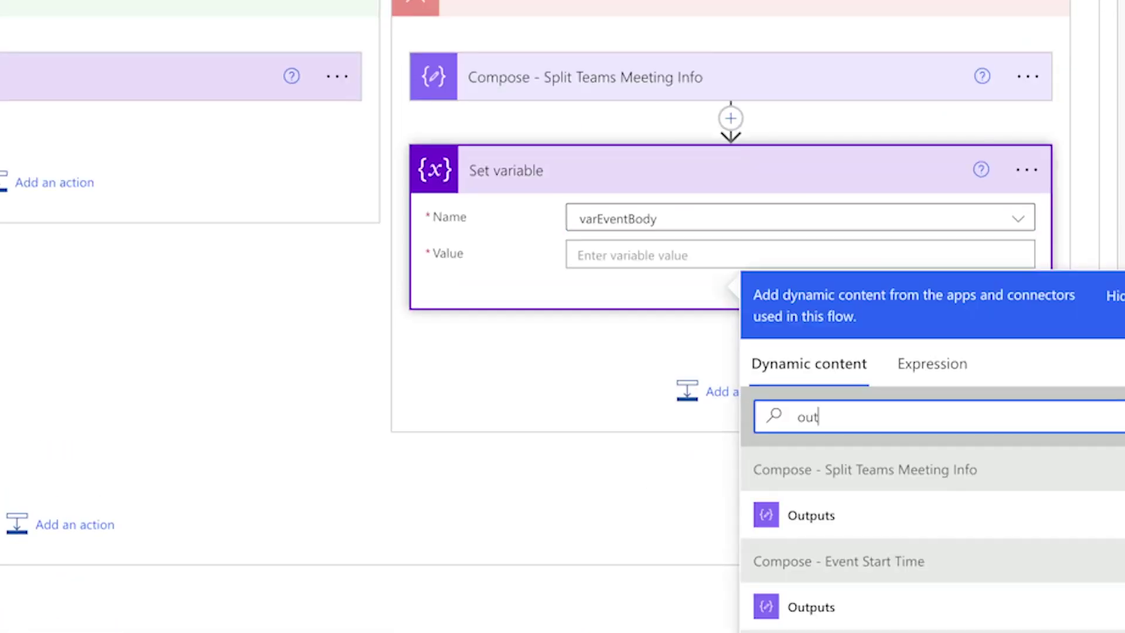
click(903, 504)
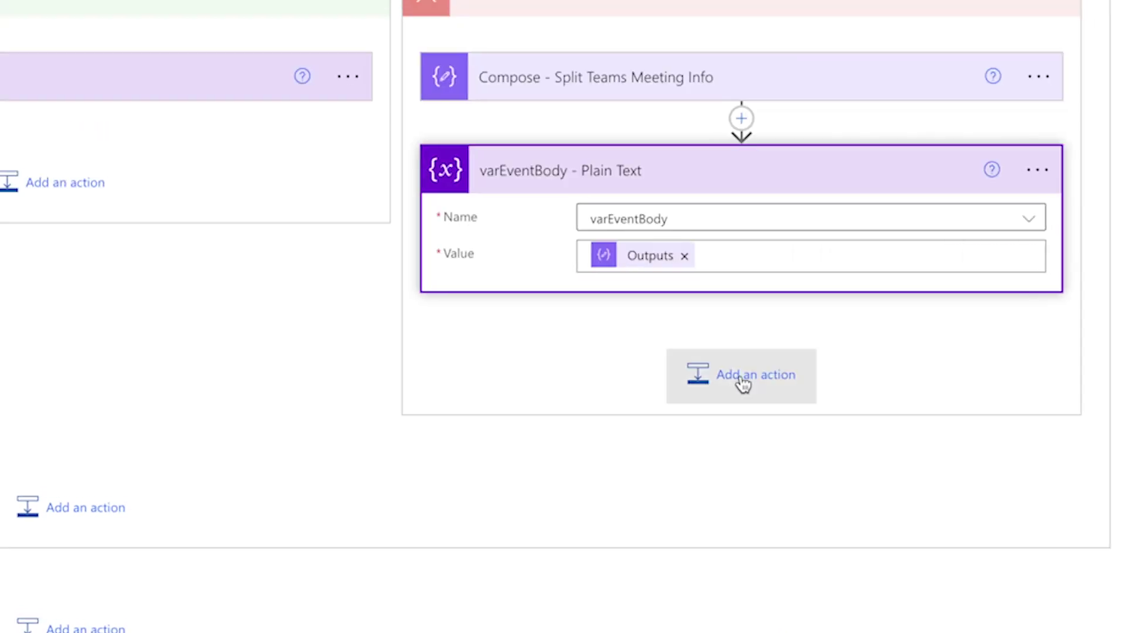
Step: Add 'Compose - Event Body Length' with input length(variables('varEventBody'))
click(742, 380)
text(compo)
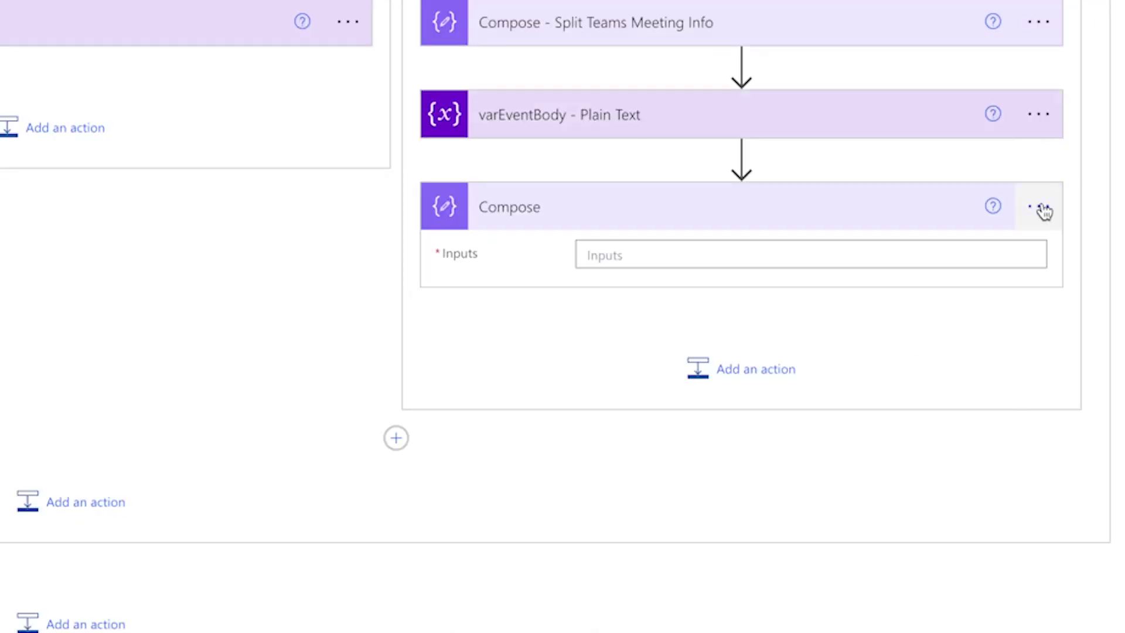
click(1040, 208)
click(902, 289)
text(- Event Body Length)
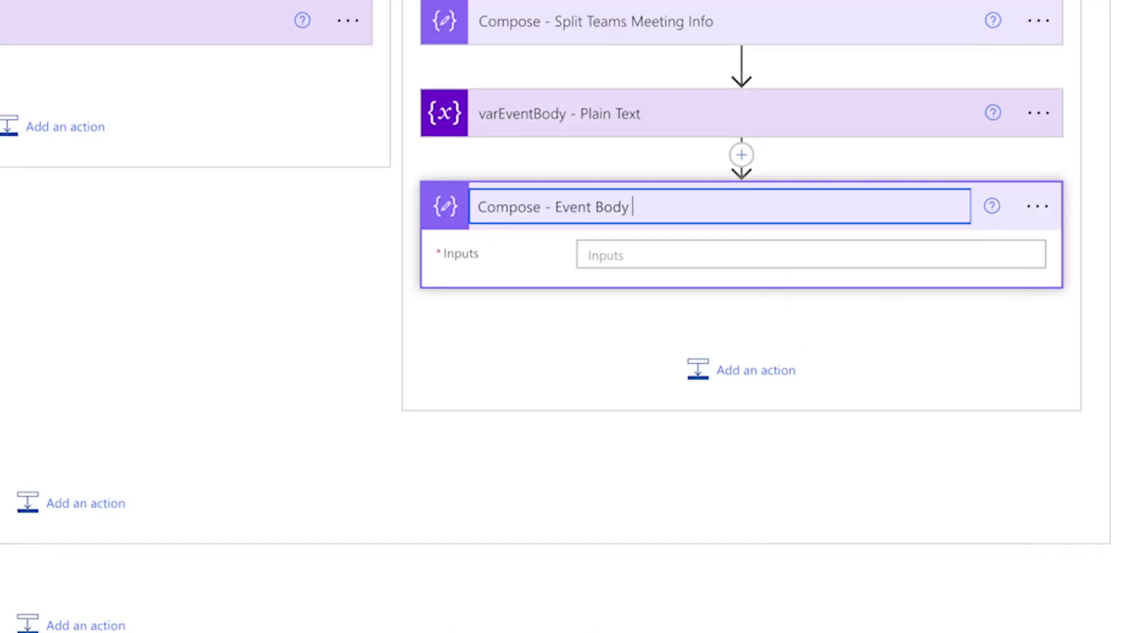
key(Tab)
click(932, 364)
text(length())
click(763, 388)
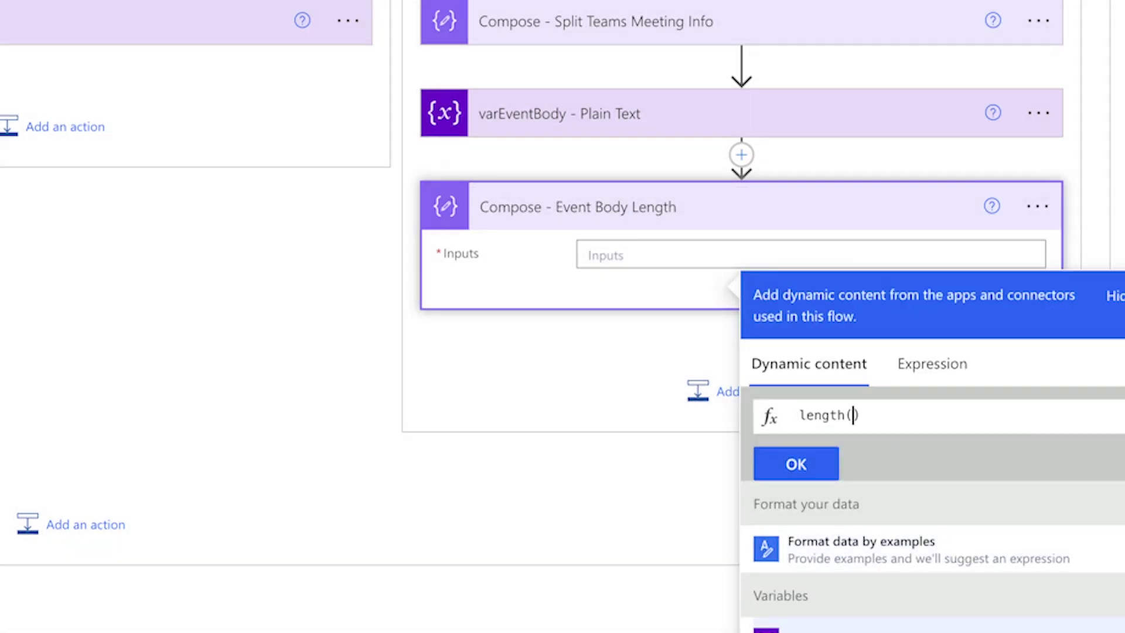
text(variables('varEventBody'))
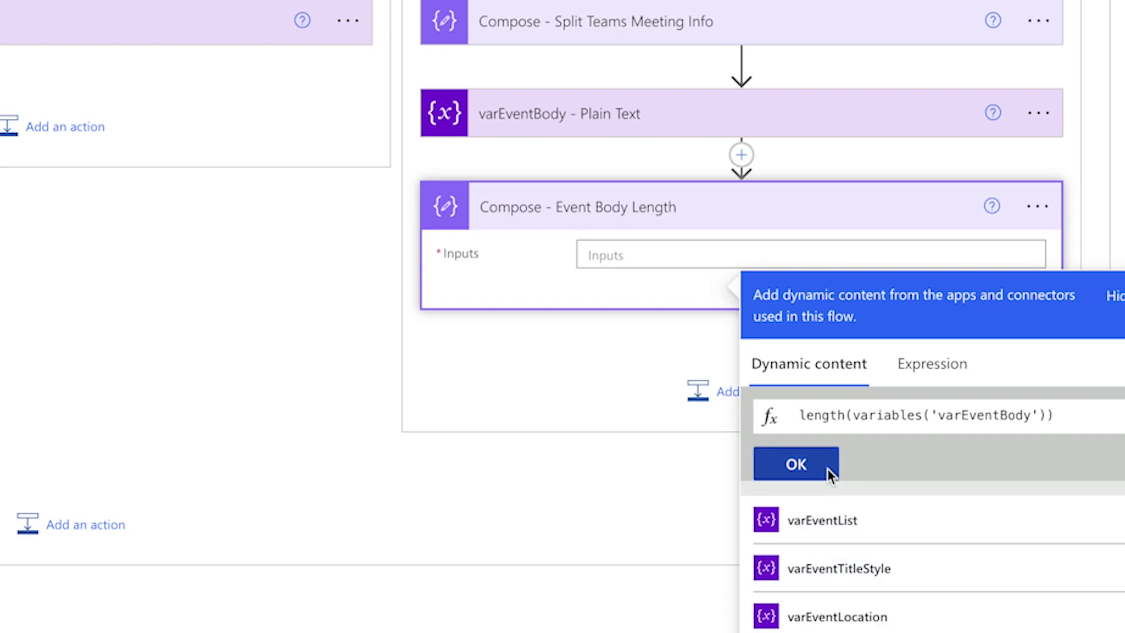
click(829, 472)
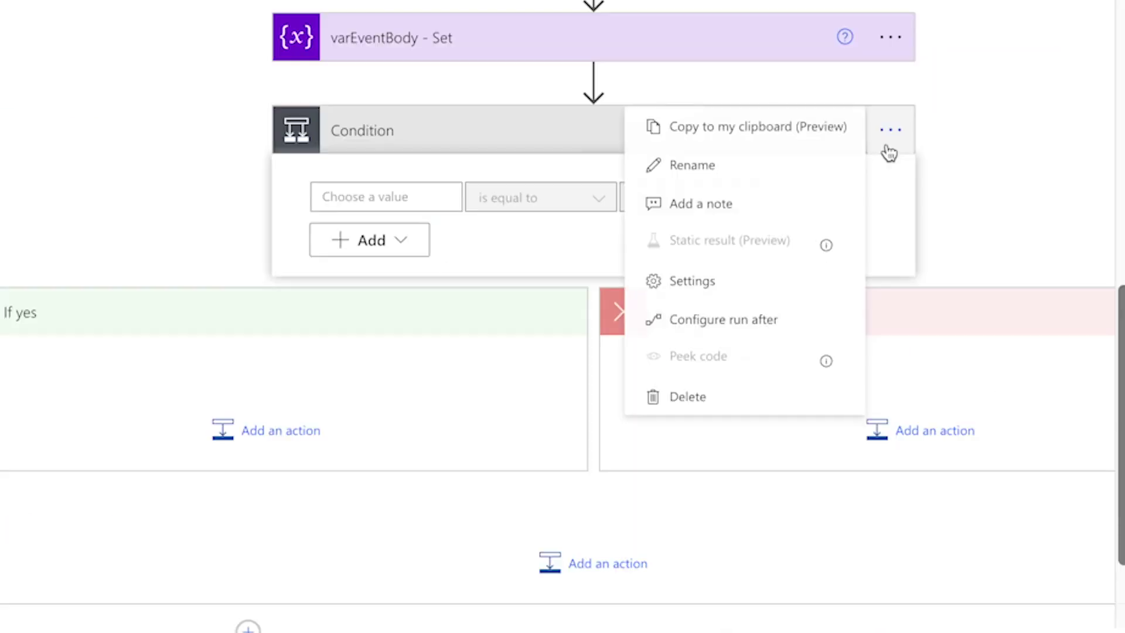
Step: Rename the condition to 'Check if Event Body is Empty' and test varEventBody
click(739, 162)
key(End)
text(- Check if Event Descr)
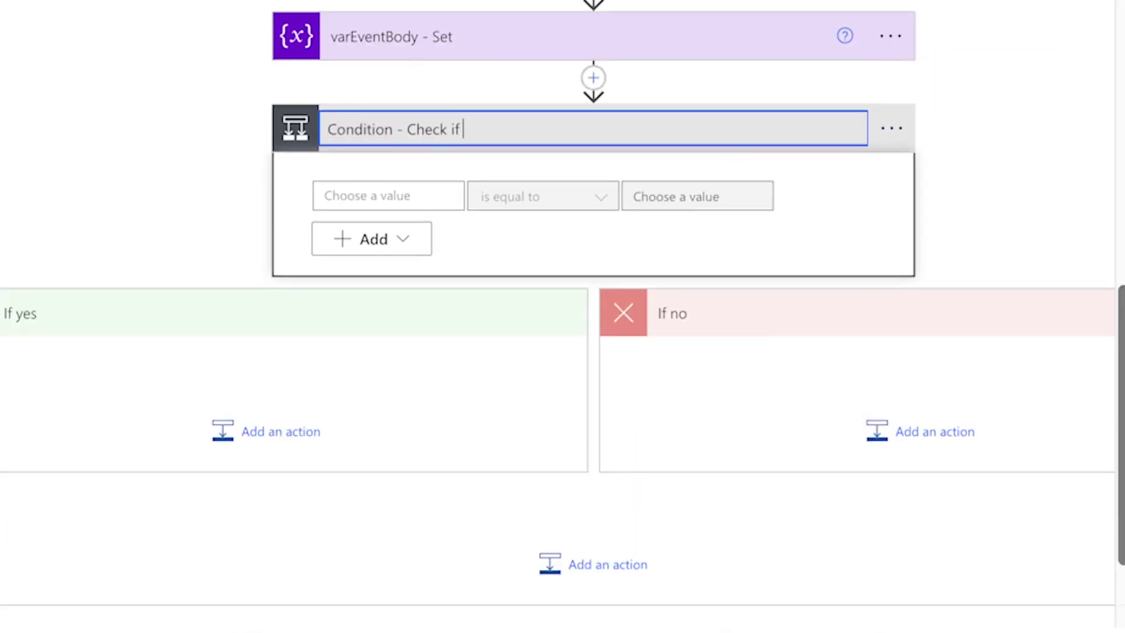
key(BackSpace)
key(BackSpace)
key(BackSpace)
key(BackSpace)
key(BackSpace)
text(Body is Empty)
click(388, 196)
click(597, 550)
Step: In If yes, set varEventBody to 'No details specified.'
scroll(394, 427, down, 1)
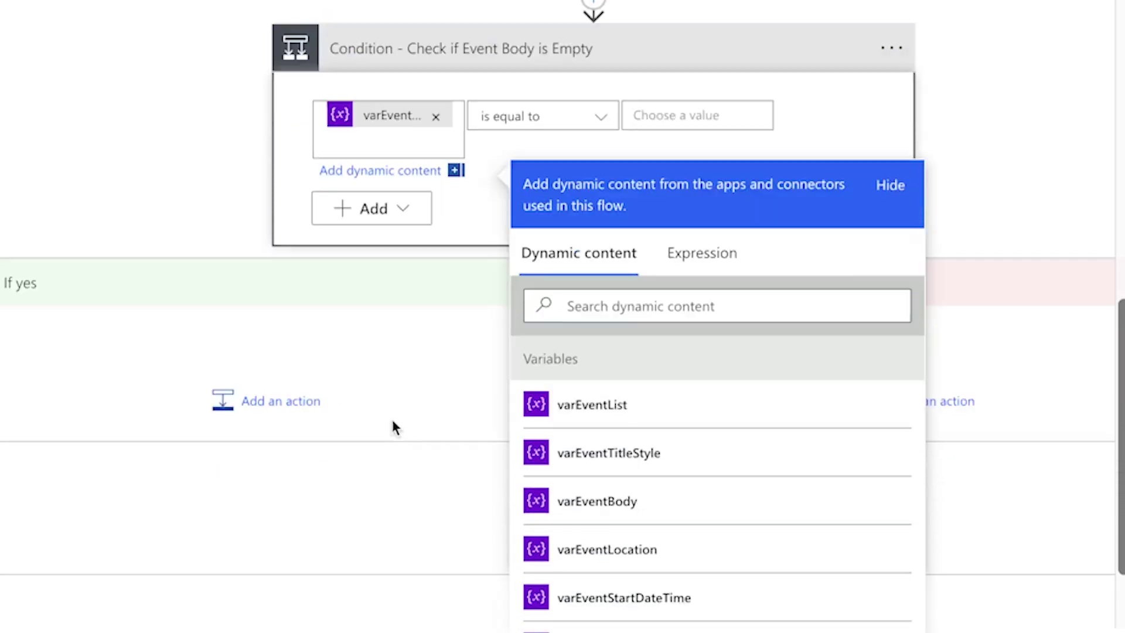
click(836, 312)
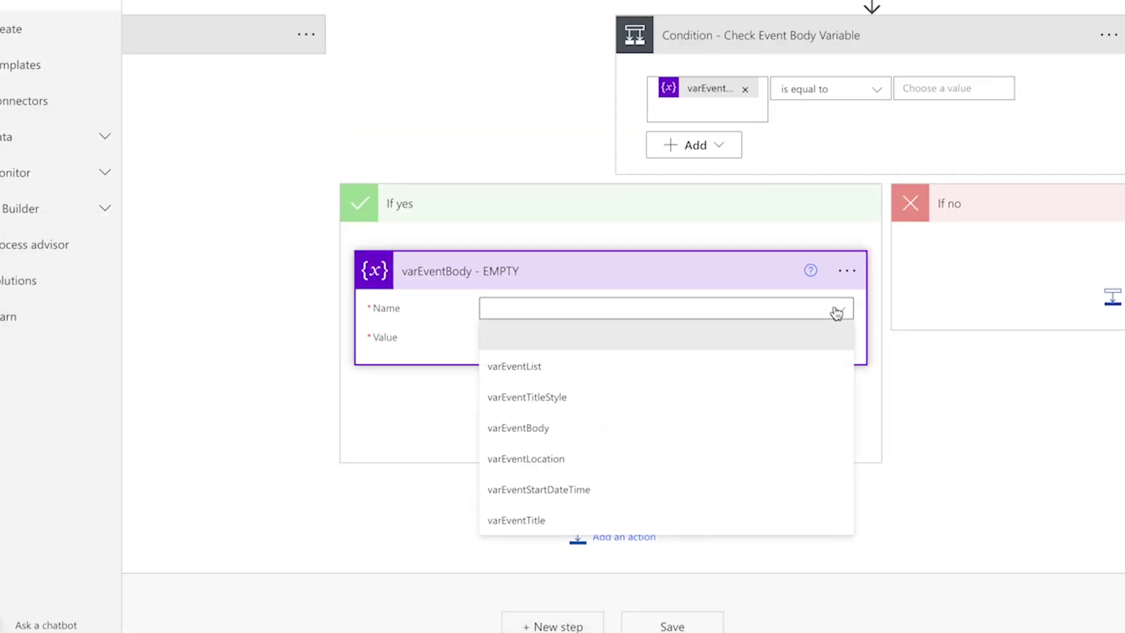
click(758, 447)
click(645, 340)
text(No details specified.)
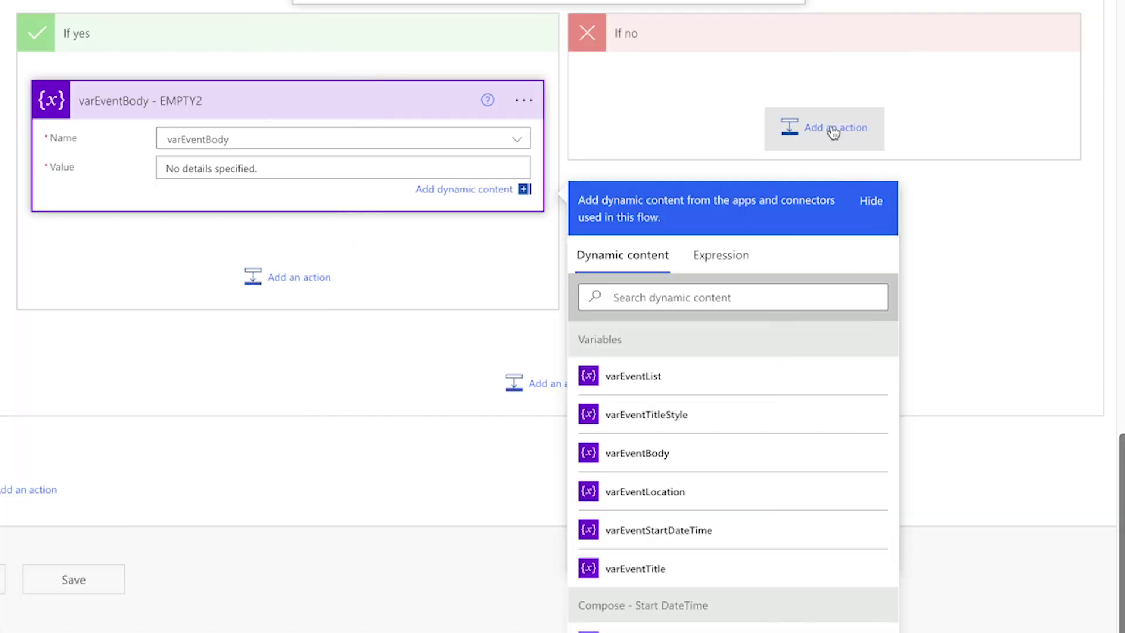
click(1104, 127)
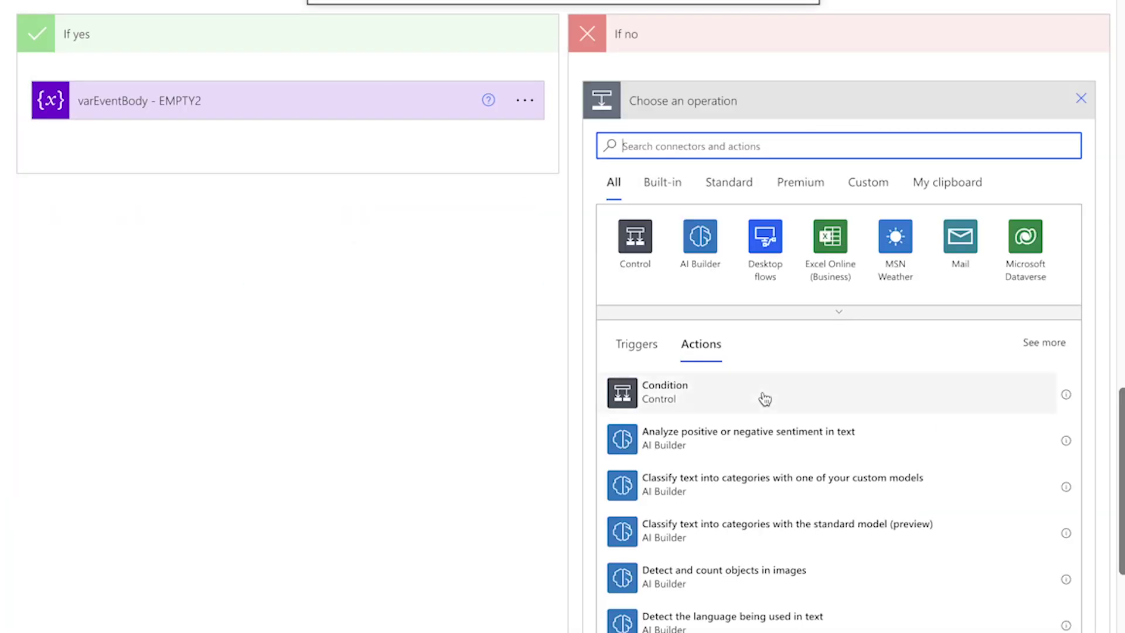
Step: Add a nested condition in If no whose first value is toLower(variables('varEventBody'))
click(764, 399)
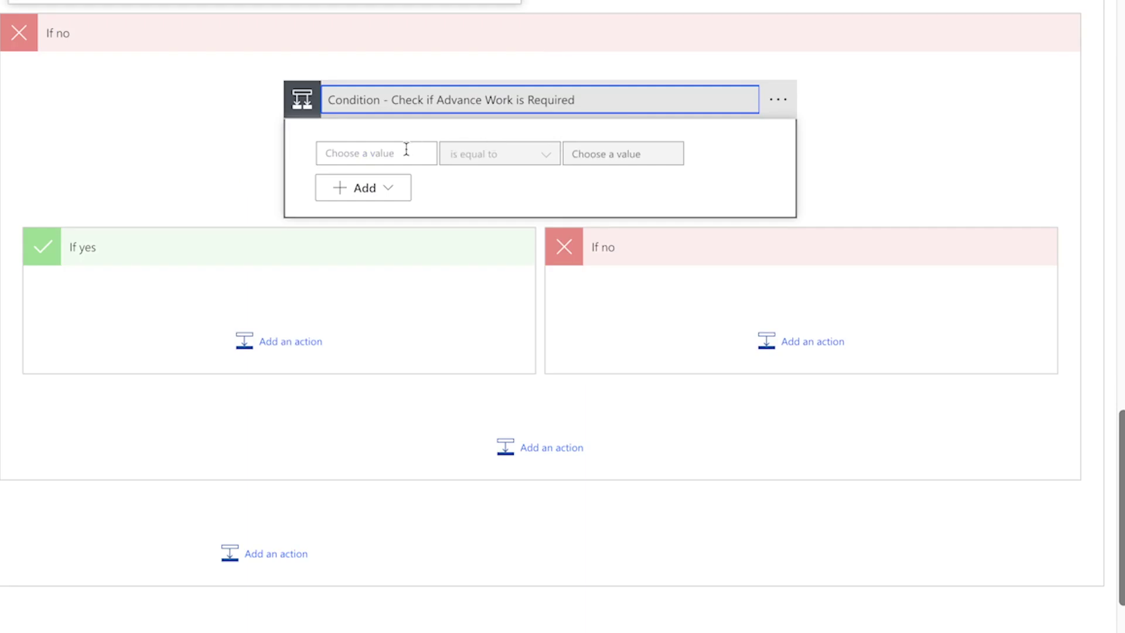
click(406, 151)
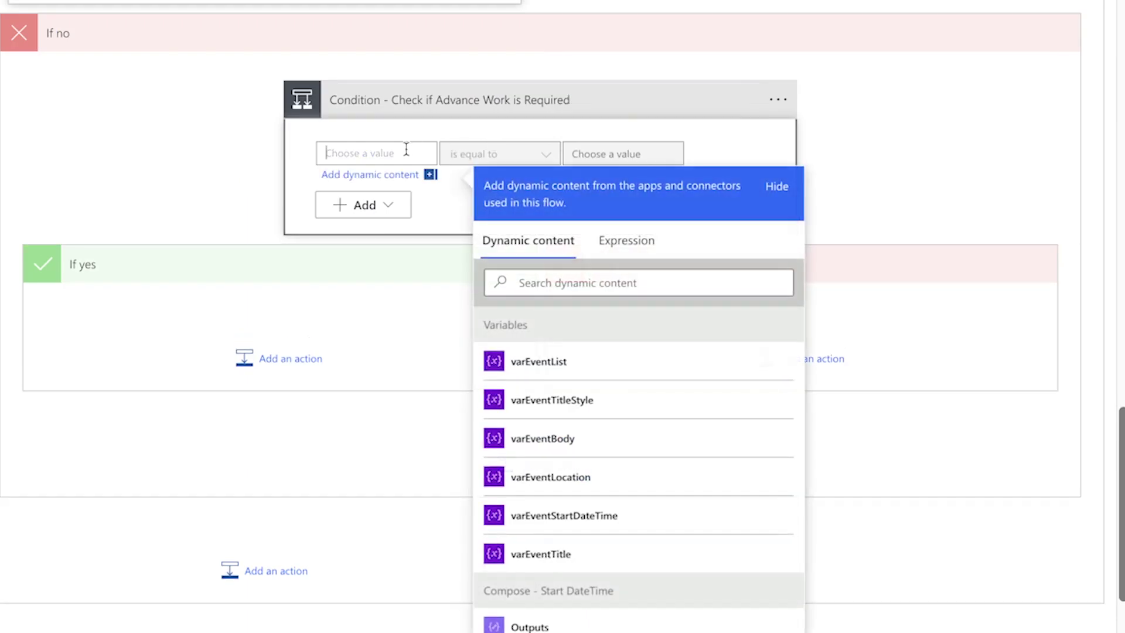
click(626, 241)
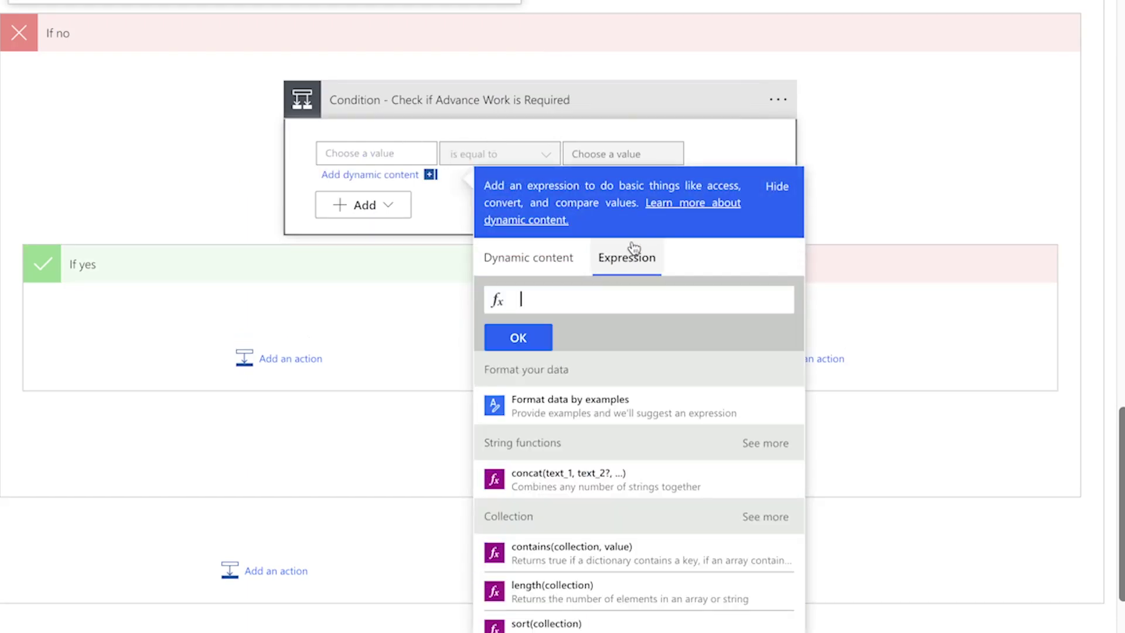
text(tolower()
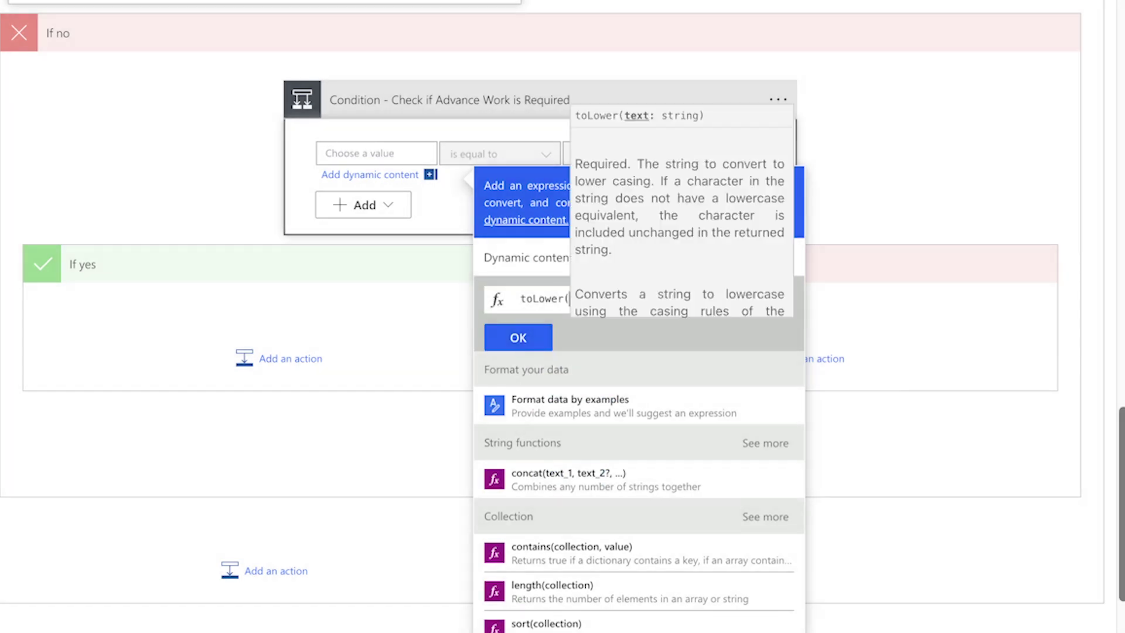
click(526, 258)
click(640, 547)
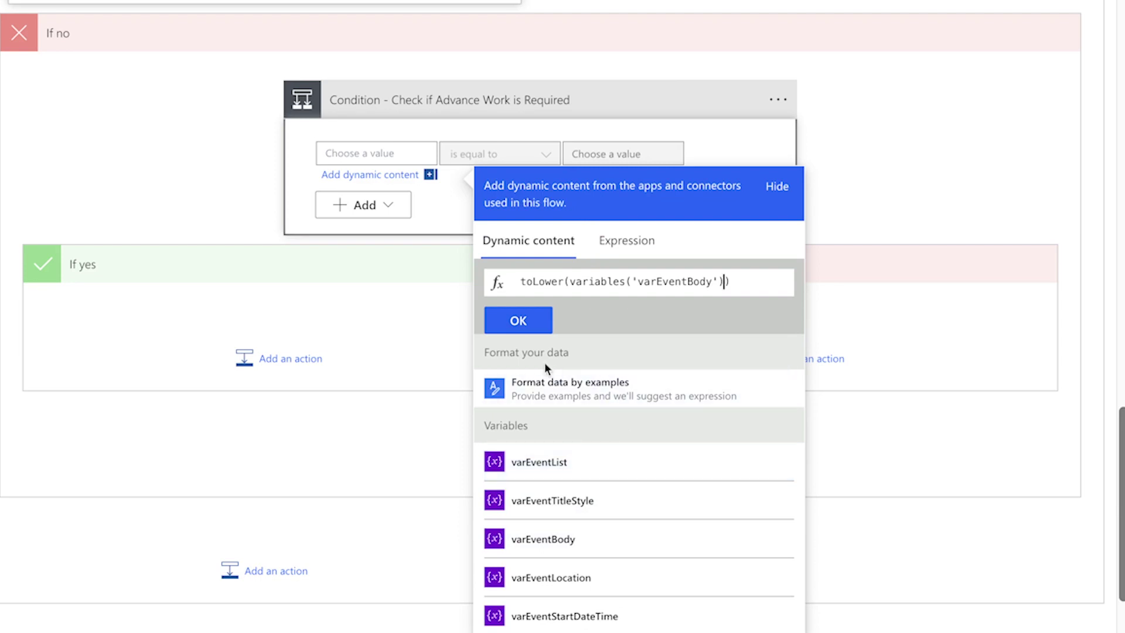
click(518, 321)
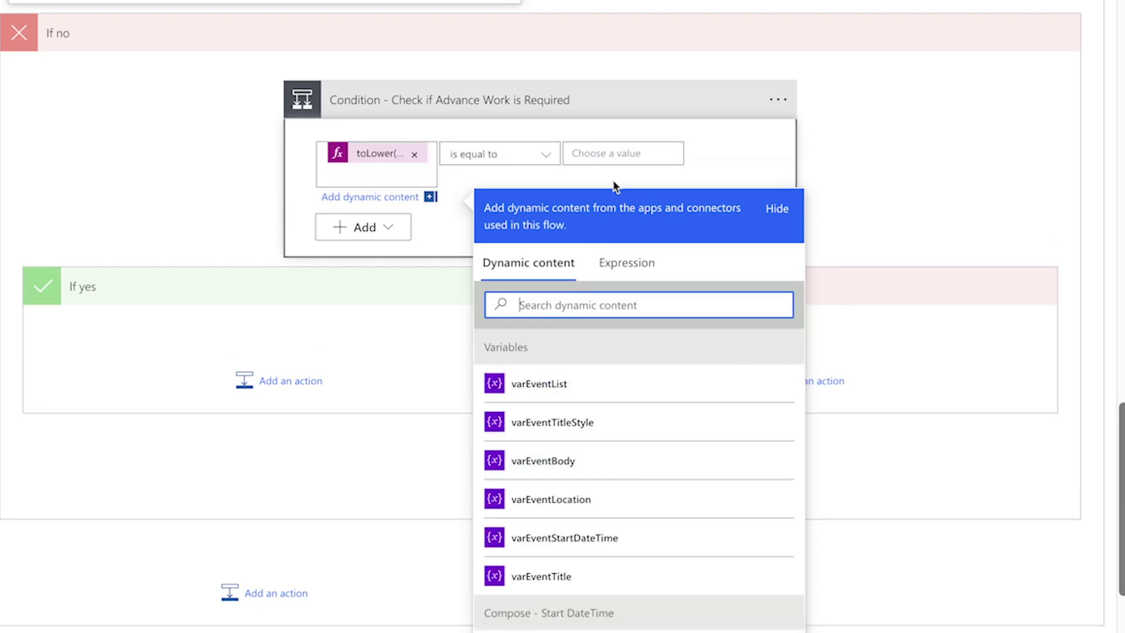
Step: Make the condition check 'contains' 'advance work required', removing an extra empty row
click(535, 154)
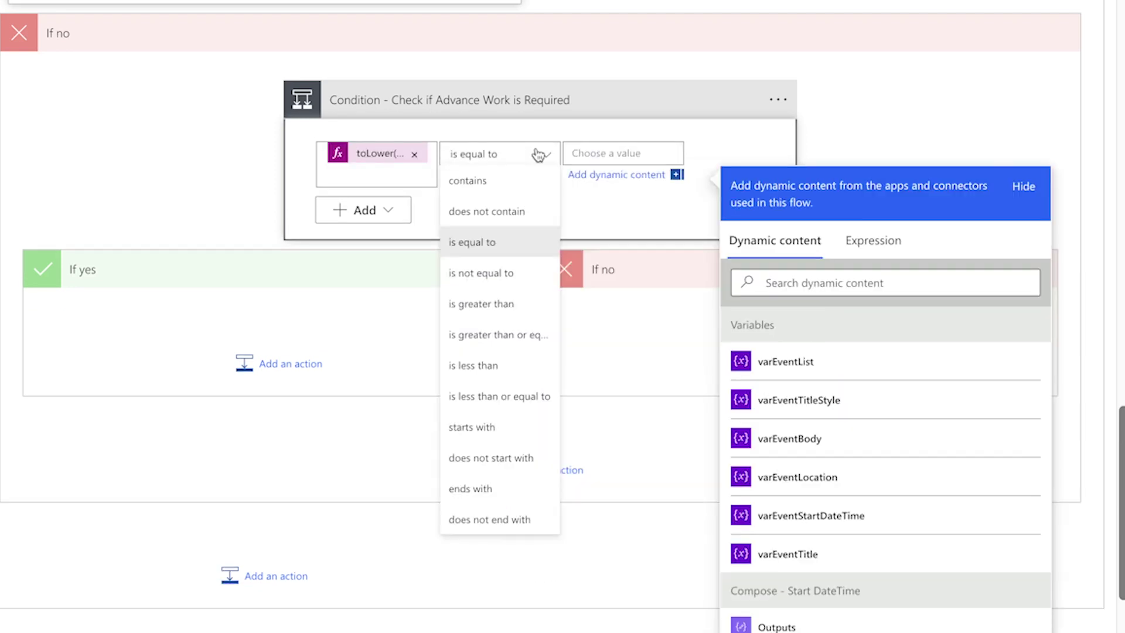
click(527, 181)
click(608, 152)
text(advance work required)
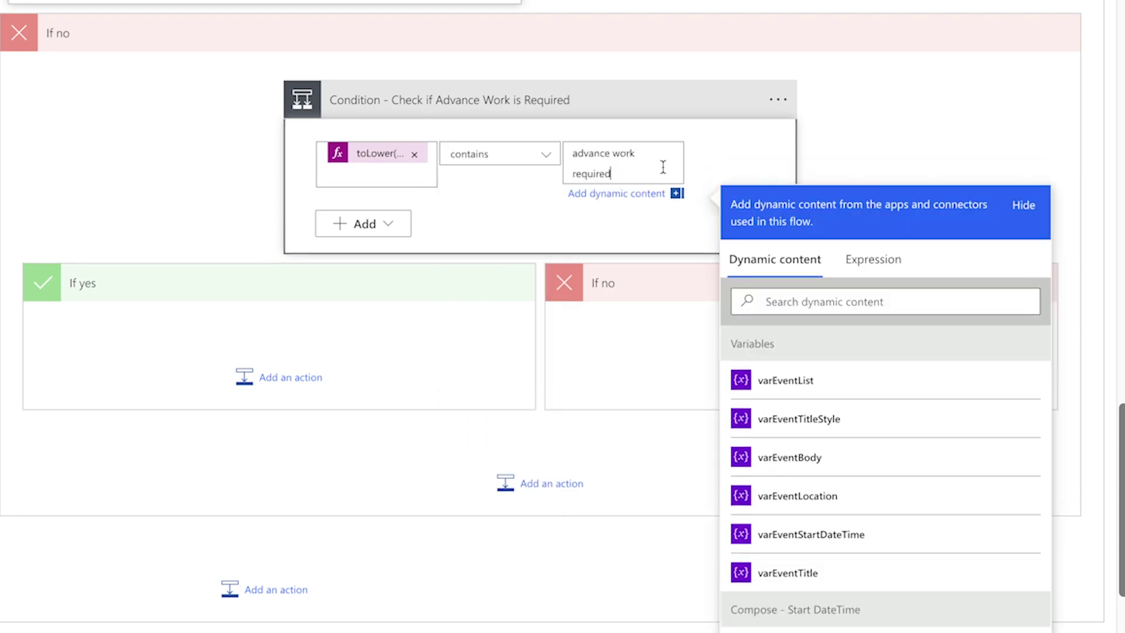
click(391, 222)
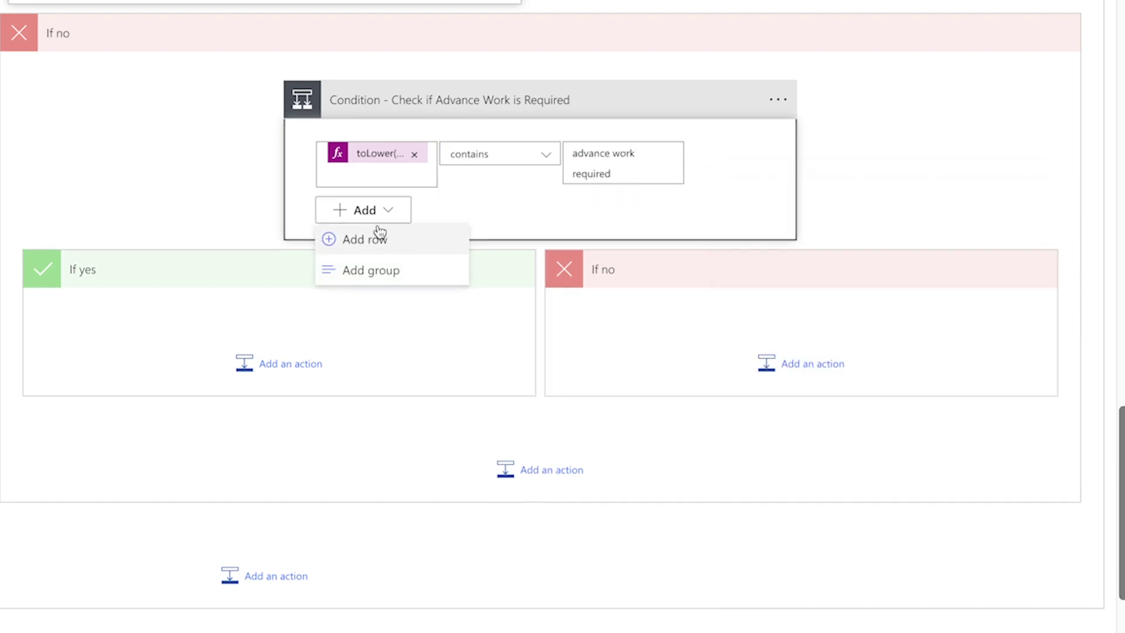
click(380, 235)
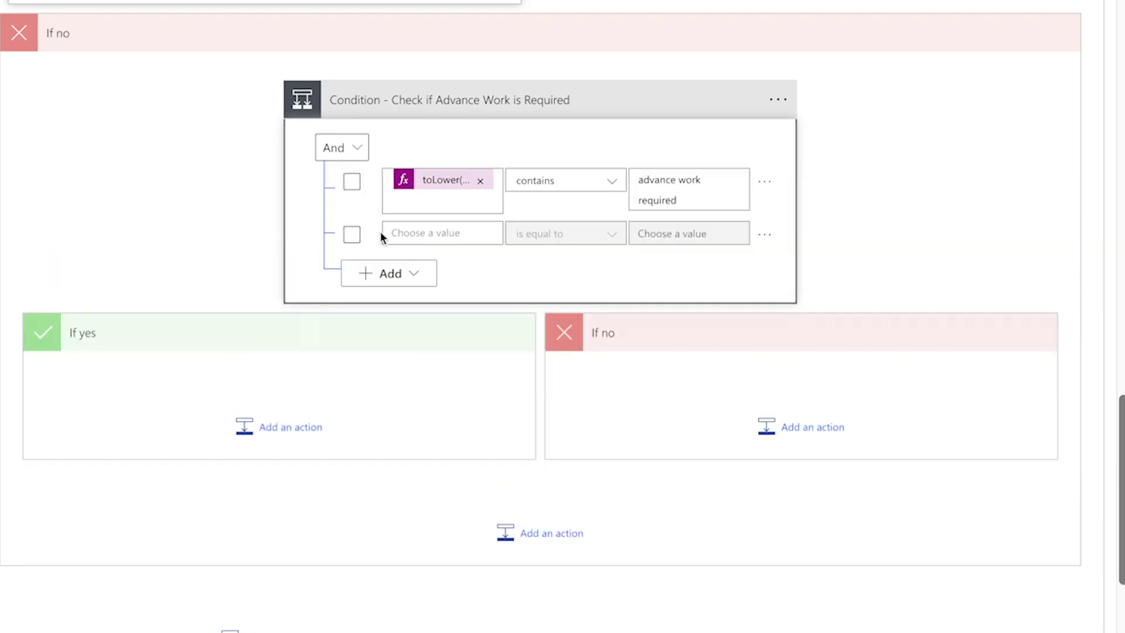
click(349, 150)
click(349, 212)
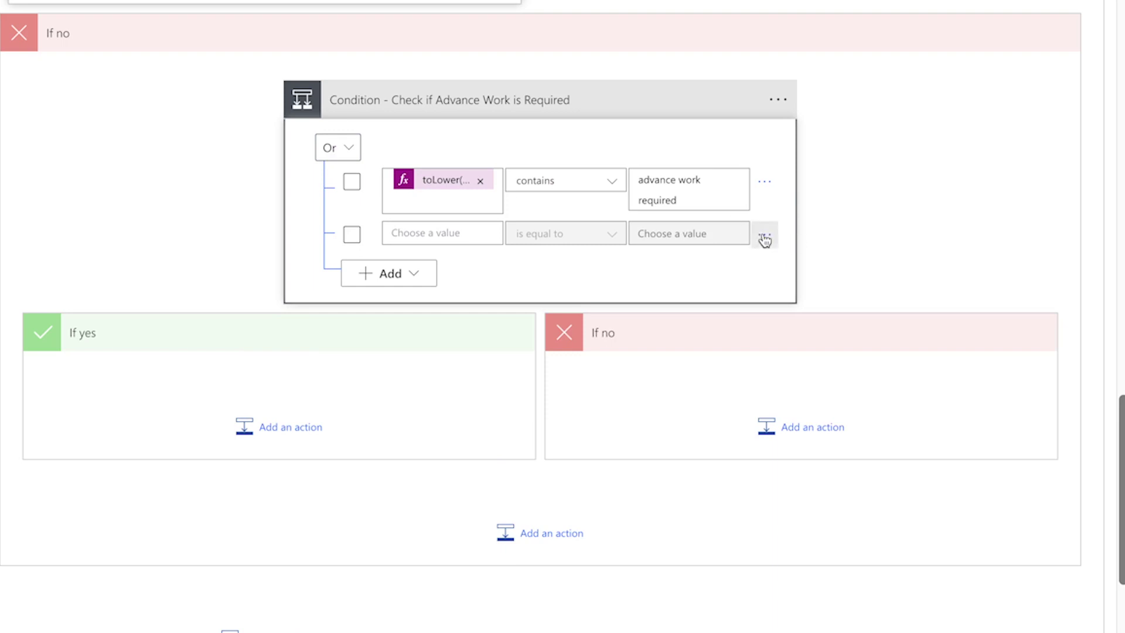
click(763, 240)
click(793, 236)
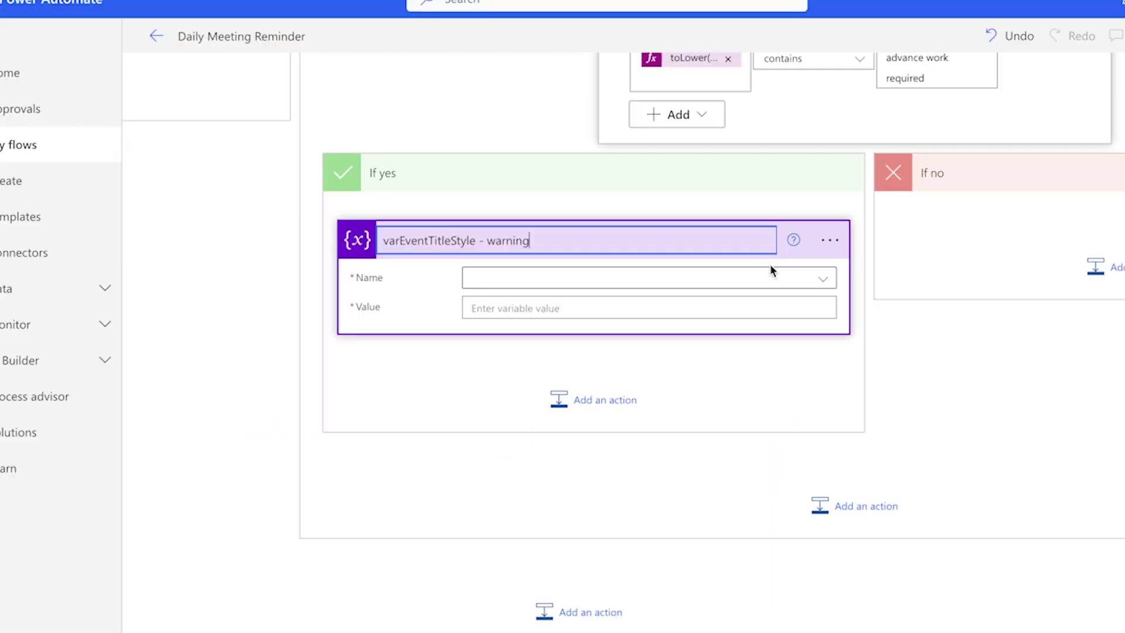
click(771, 272)
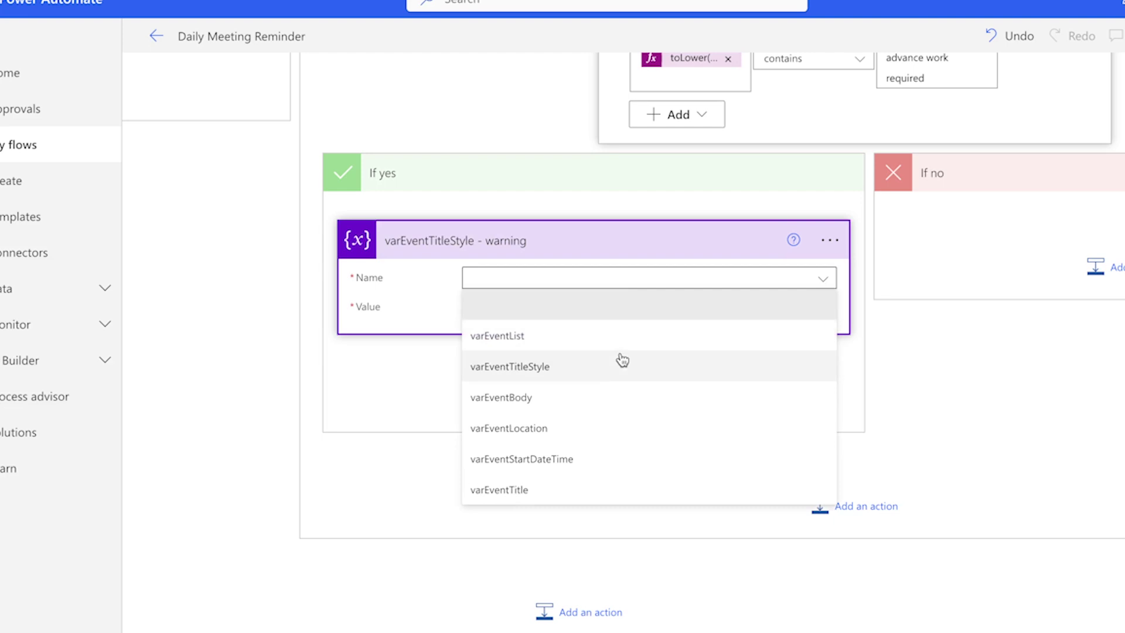
Step: Choose varEventTitleStyle and set its value to 'warning', with 'accent' also entered
click(621, 364)
click(537, 302)
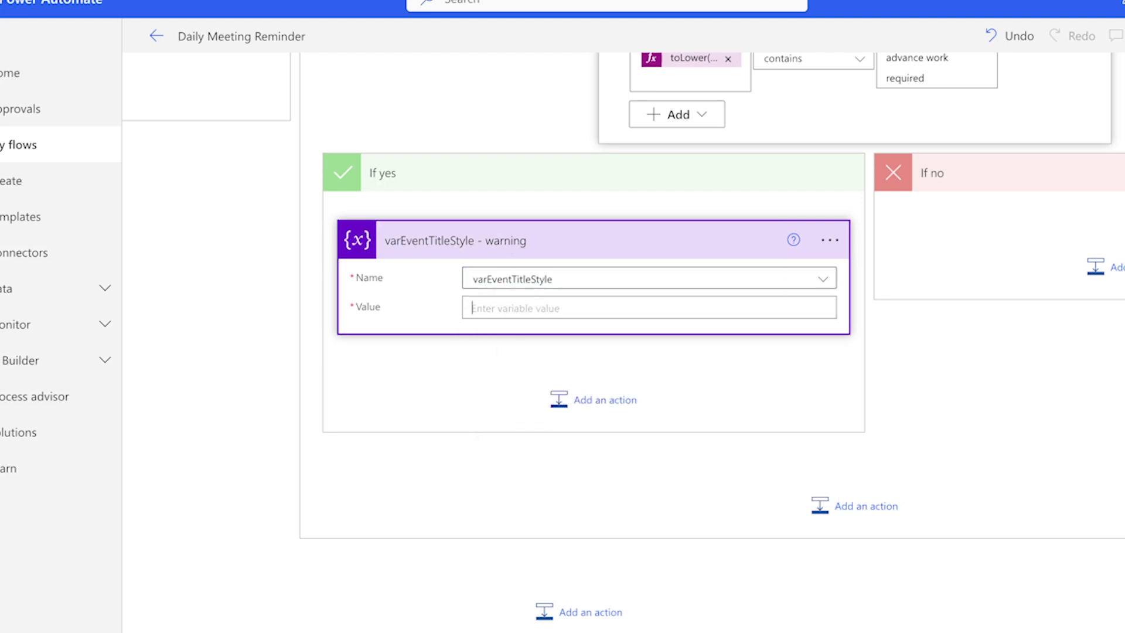
text(warning)
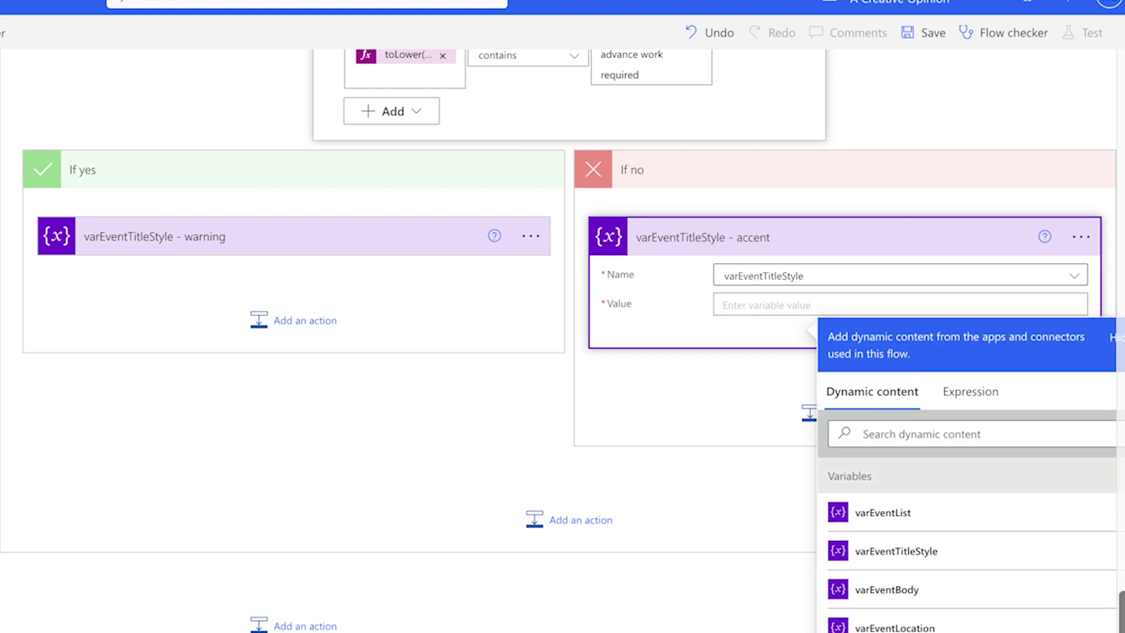
text(accent)
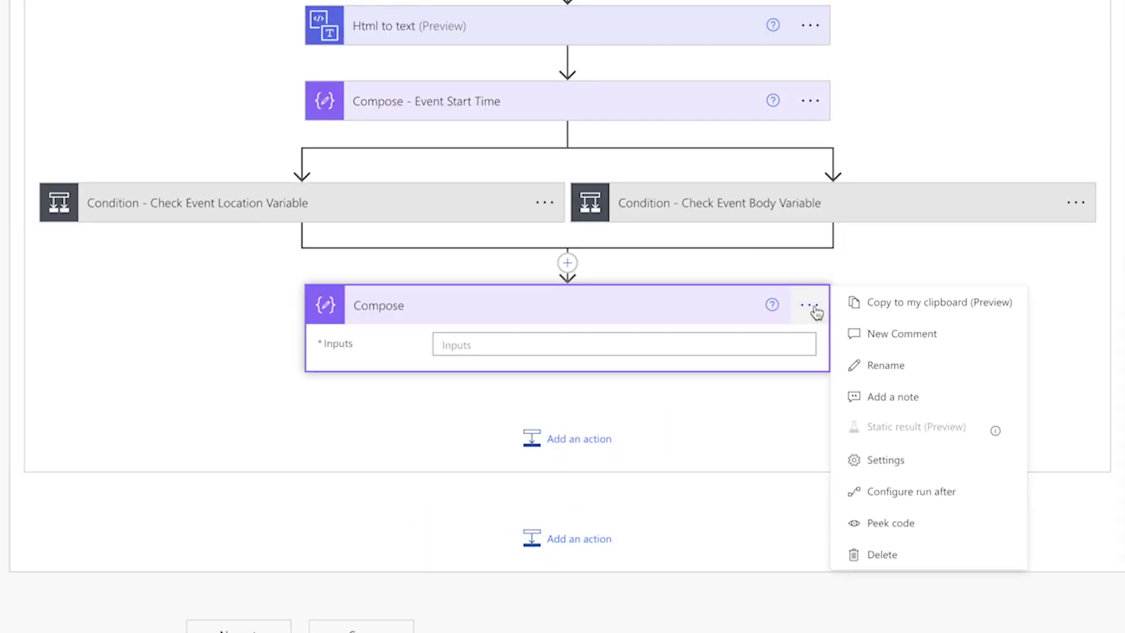
Step: Add 'Compose - Event Title', replacing its JSON placeholders with varEventTitle and varEventTitleStyle
click(879, 364)
text(- Event Title)
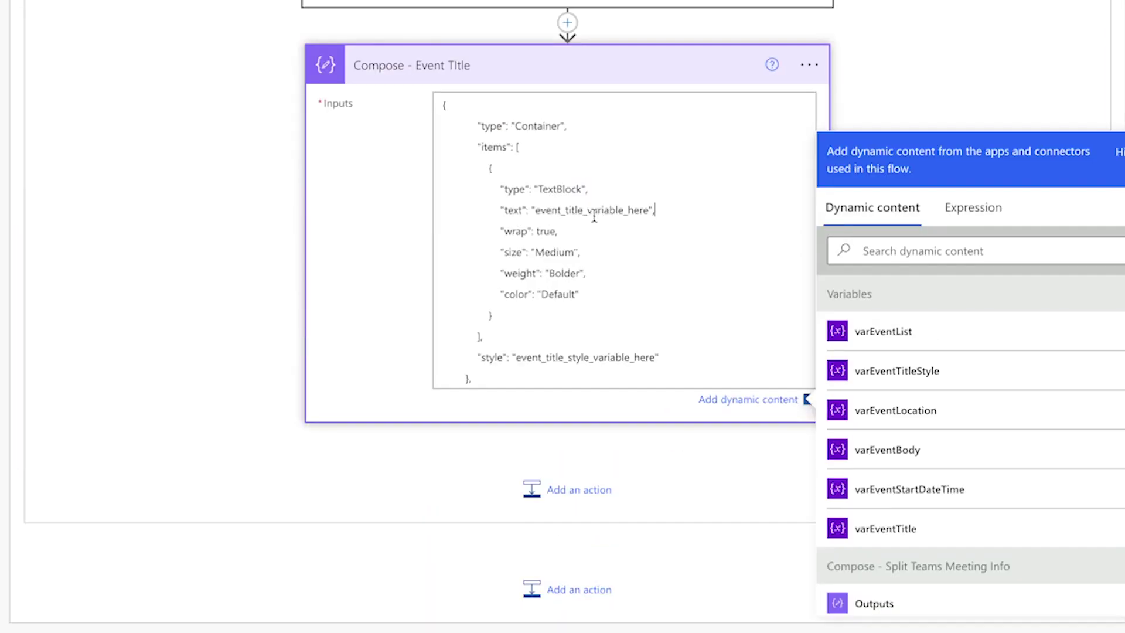
double_click(592, 211)
click(915, 530)
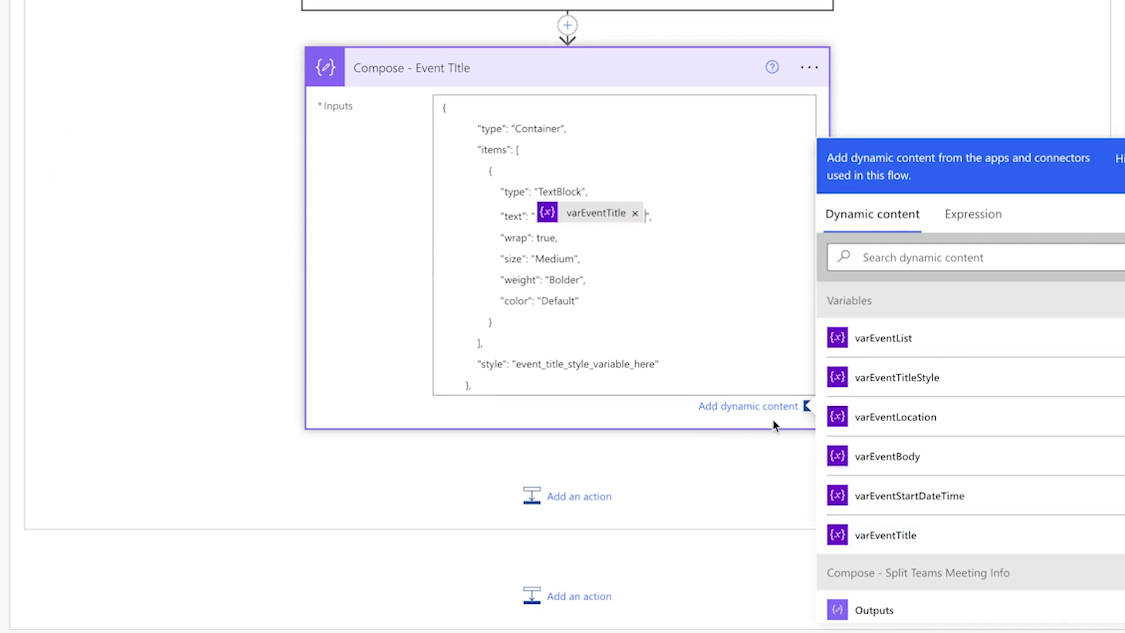
double_click(586, 364)
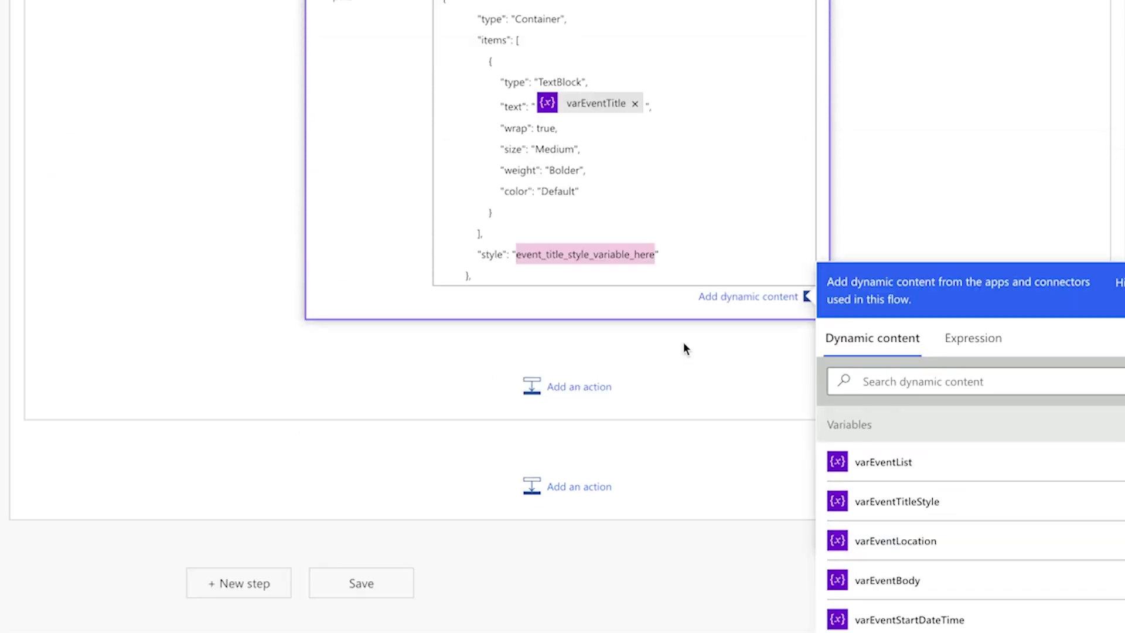
click(896, 502)
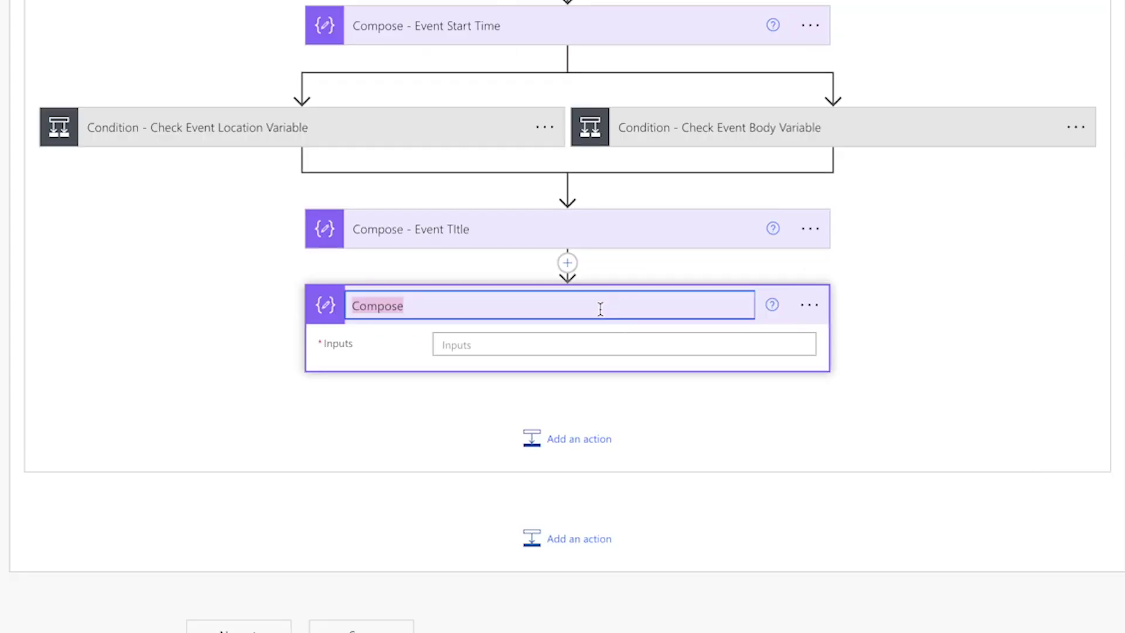
Step: Name the step 'Compose - Event Details' and fill its JSON with Event Start Time Outputs and varEventBody
click(600, 304)
text(- Event Details)
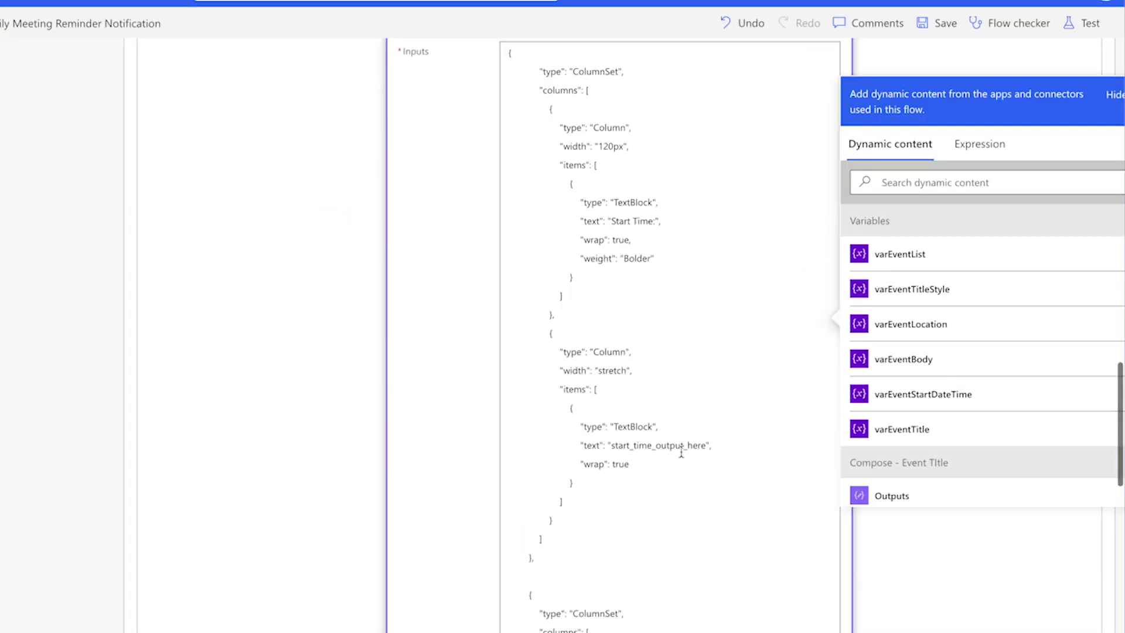
double_click(683, 452)
text(out)
click(939, 616)
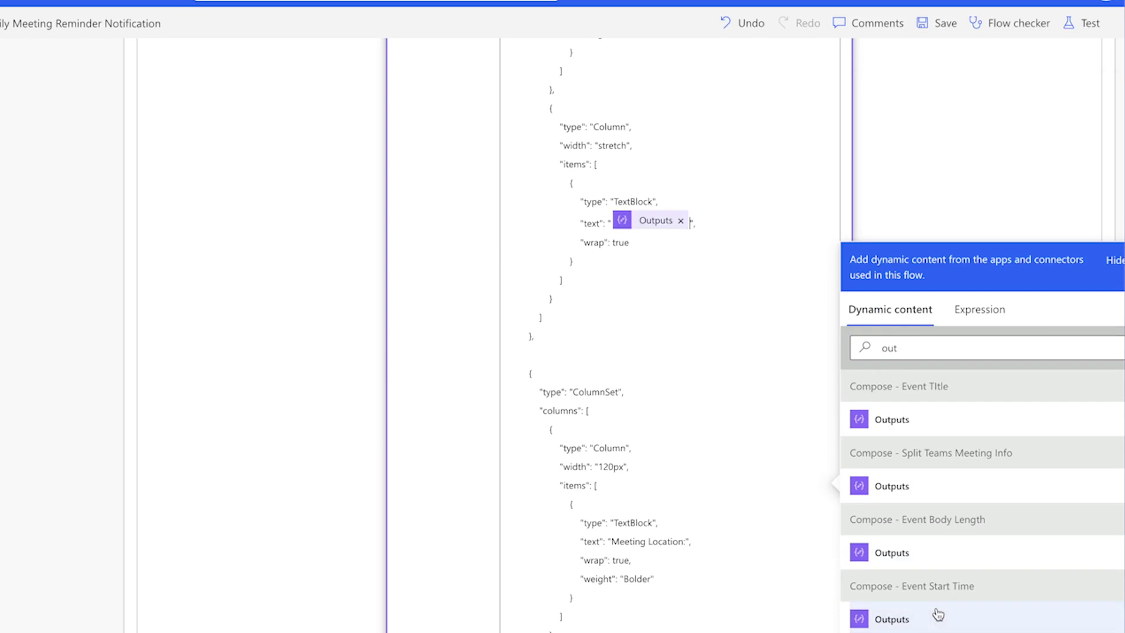
scroll(746, 511, down, 5)
double_click(668, 454)
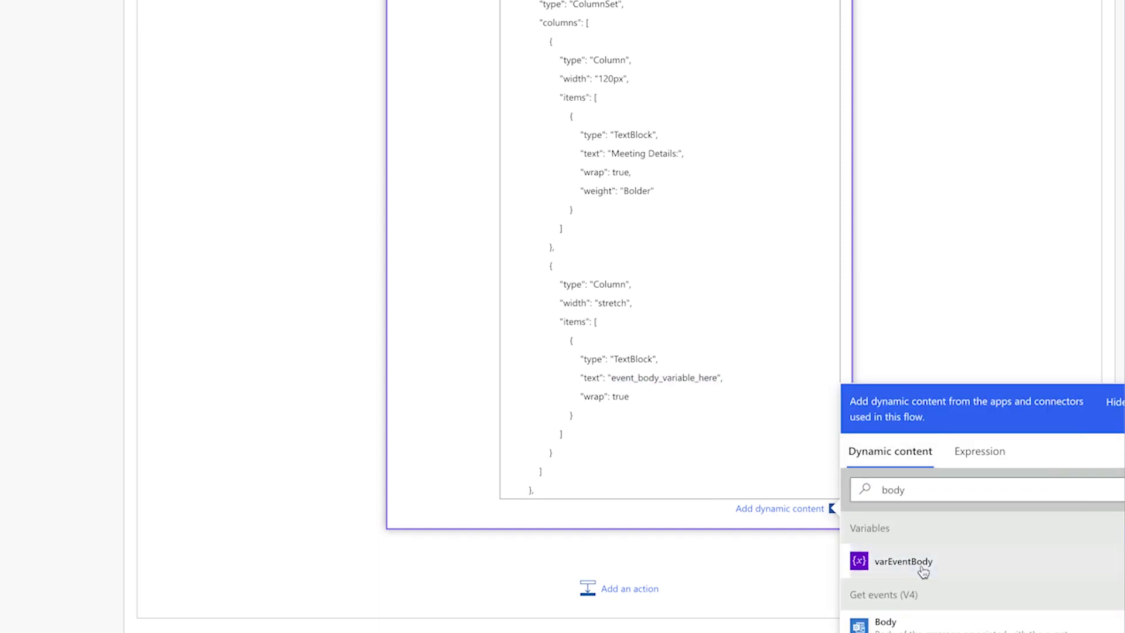
click(917, 564)
click(630, 585)
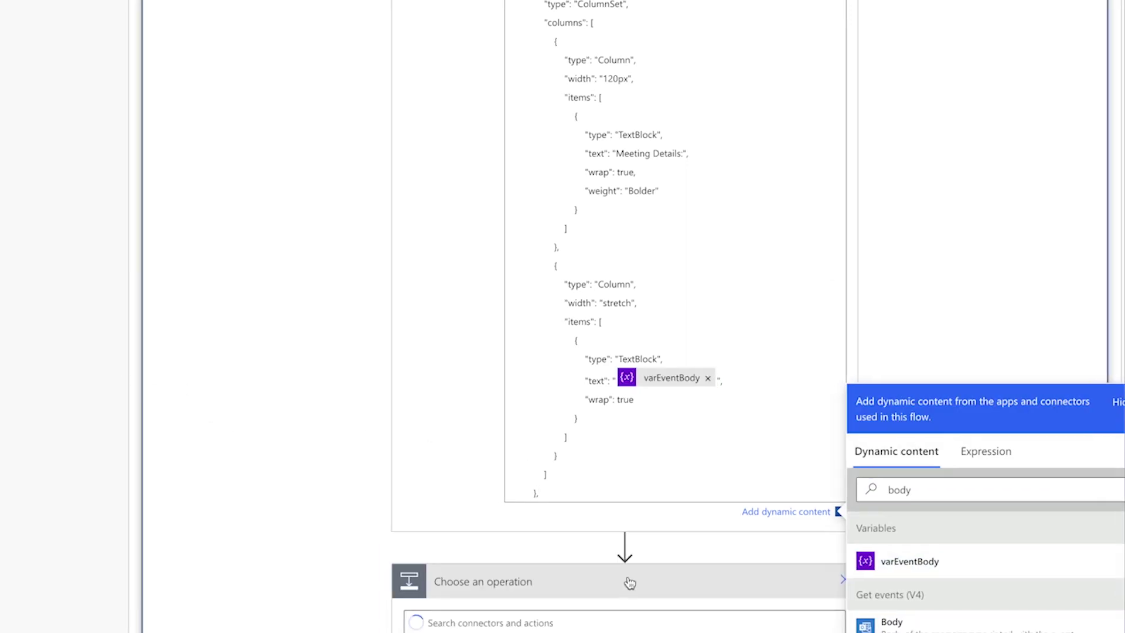
Step: Add 'Compose - Event Item' holding the Event Title and Event Details outputs on separate lines
text(compose)
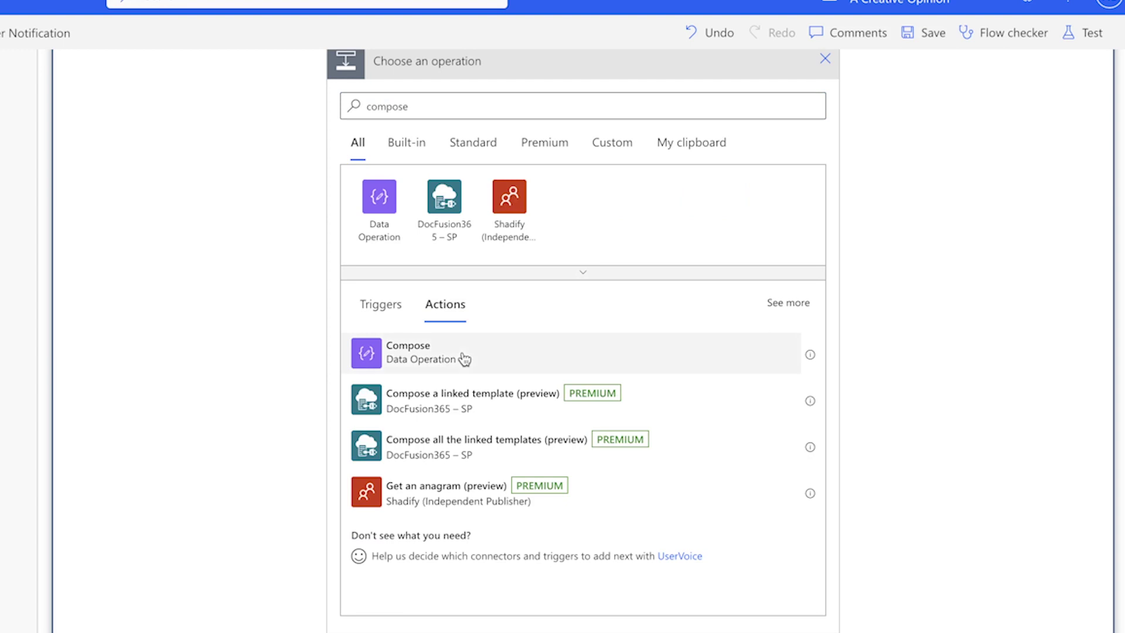
click(462, 359)
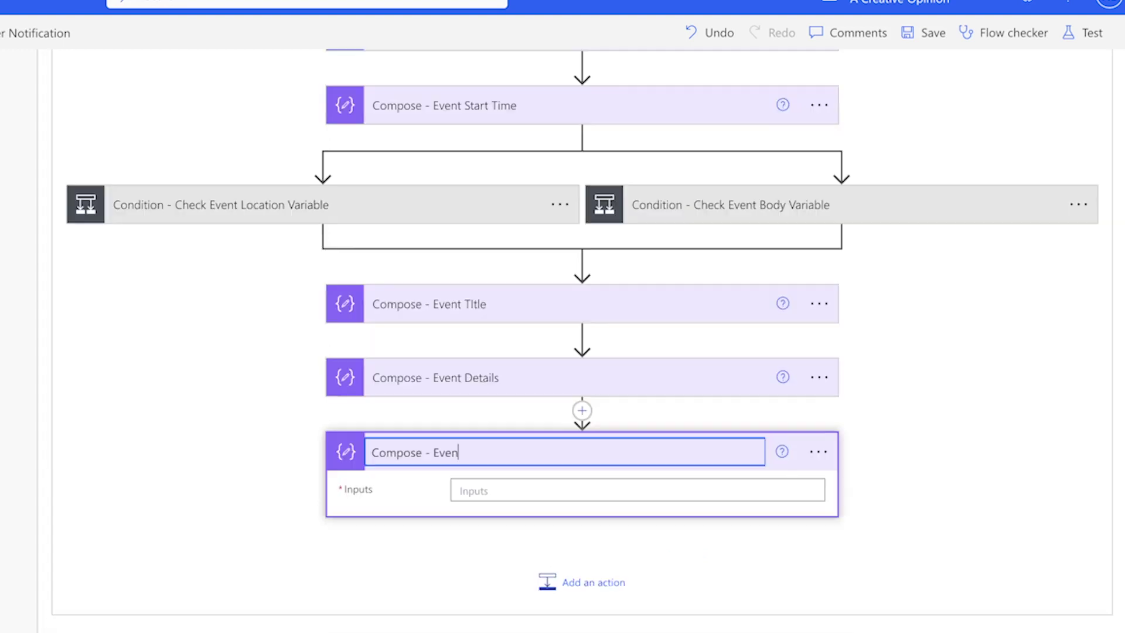
text(Item)
click(589, 491)
text(output)
click(959, 602)
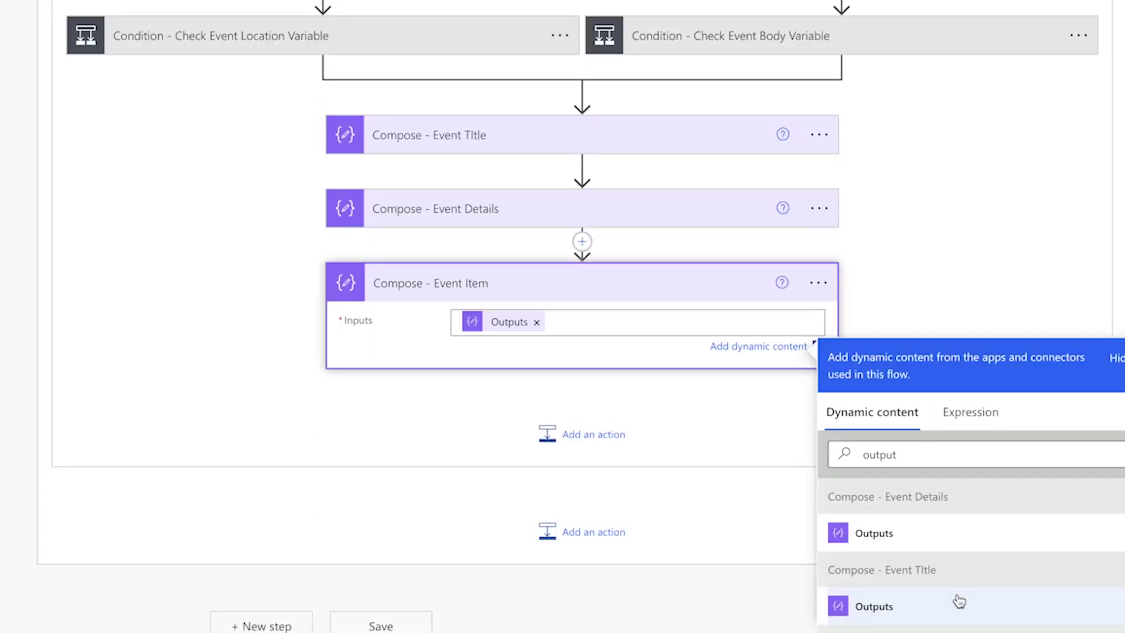
key(Return)
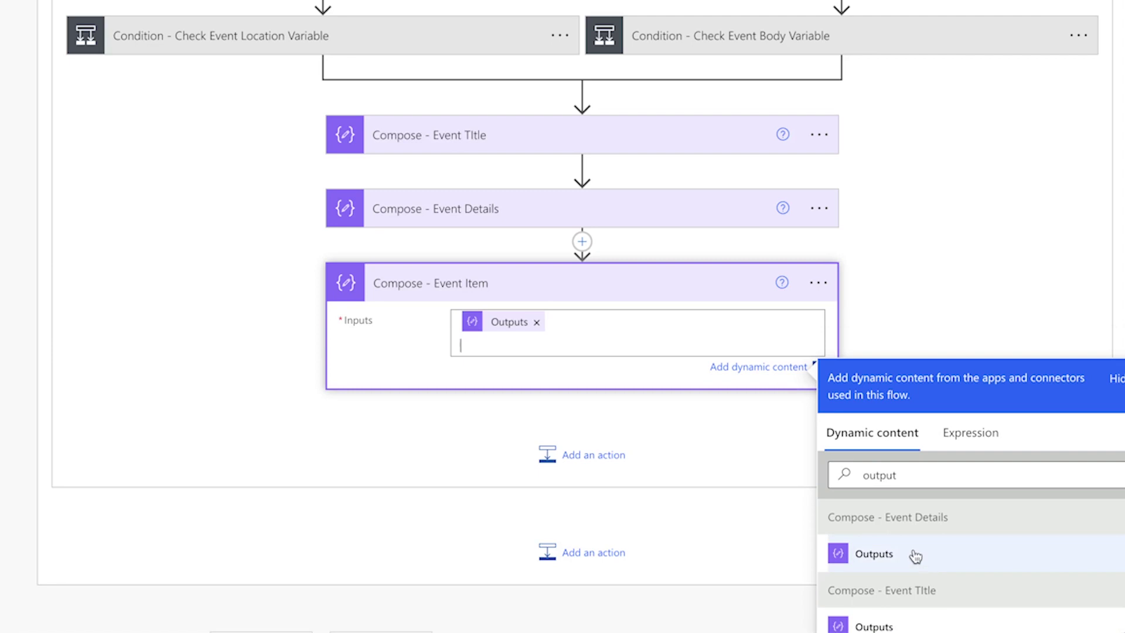
click(916, 557)
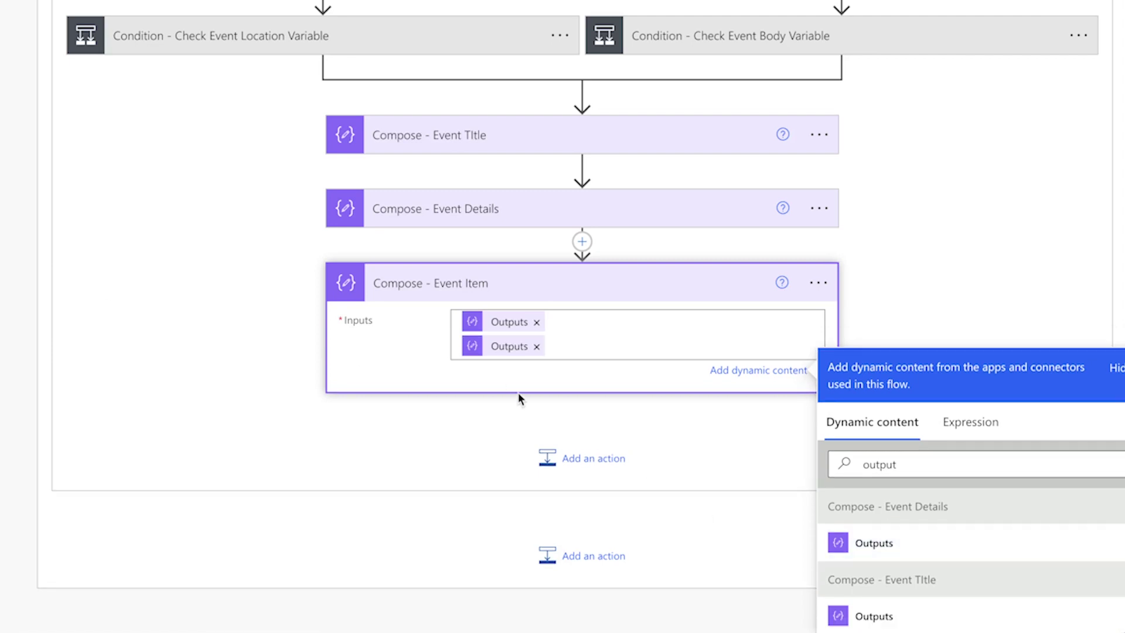
Step: Search for an 'append' action to add after the Event Item step
click(592, 454)
text(append)
scroll(485, 567, down, 1)
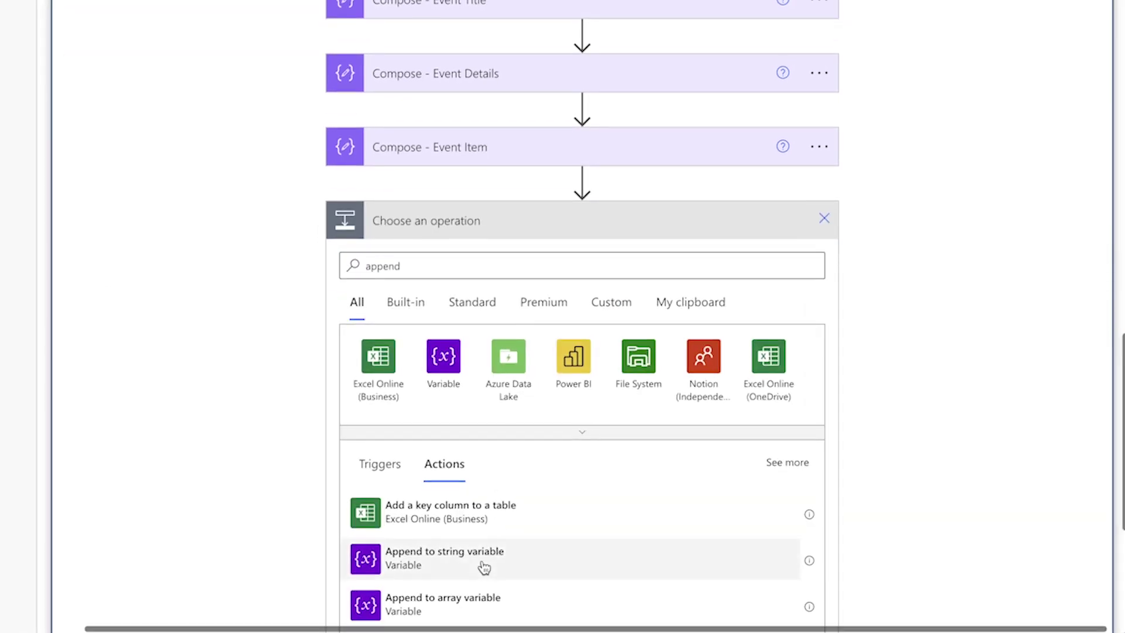
Step: Append the Compose - Event Item Outputs to the varEventList string variable
click(485, 568)
click(575, 296)
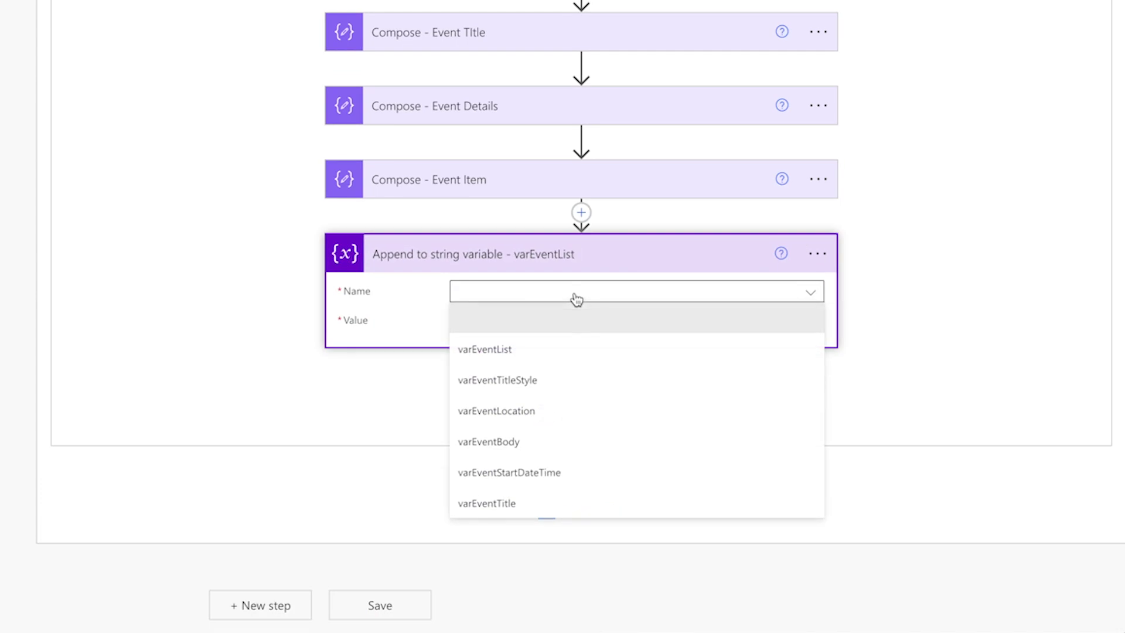
click(573, 352)
click(512, 321)
click(893, 535)
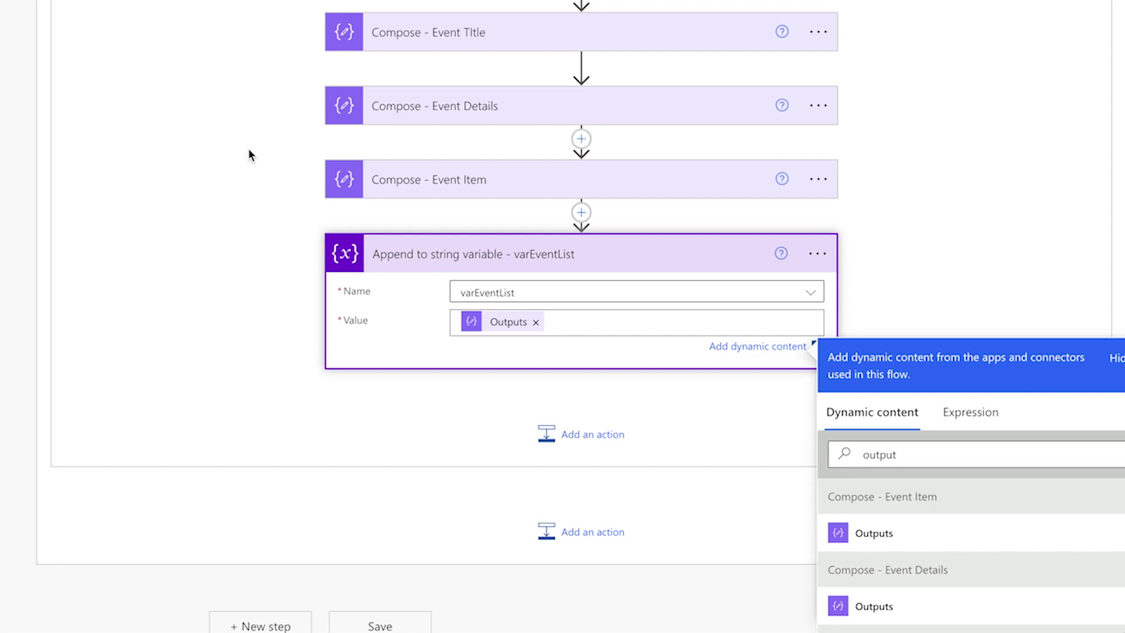
scroll(249, 155, up, 10)
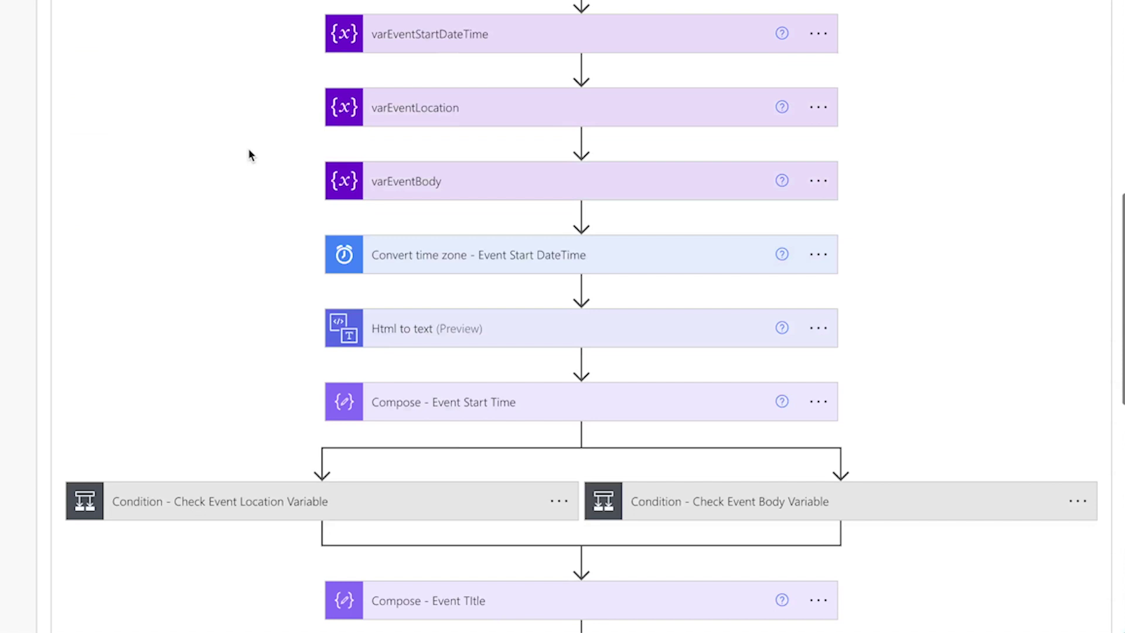
scroll(248, 155, down, 10)
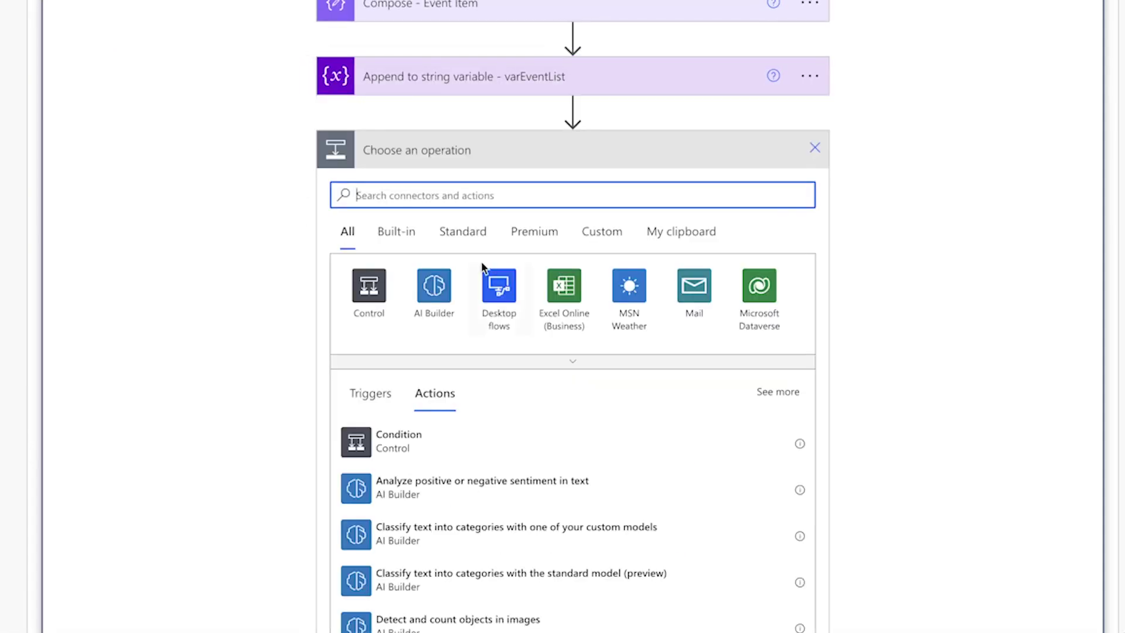
text(set var)
click(582, 580)
Step: Set varEventBody to the expression null
click(803, 292)
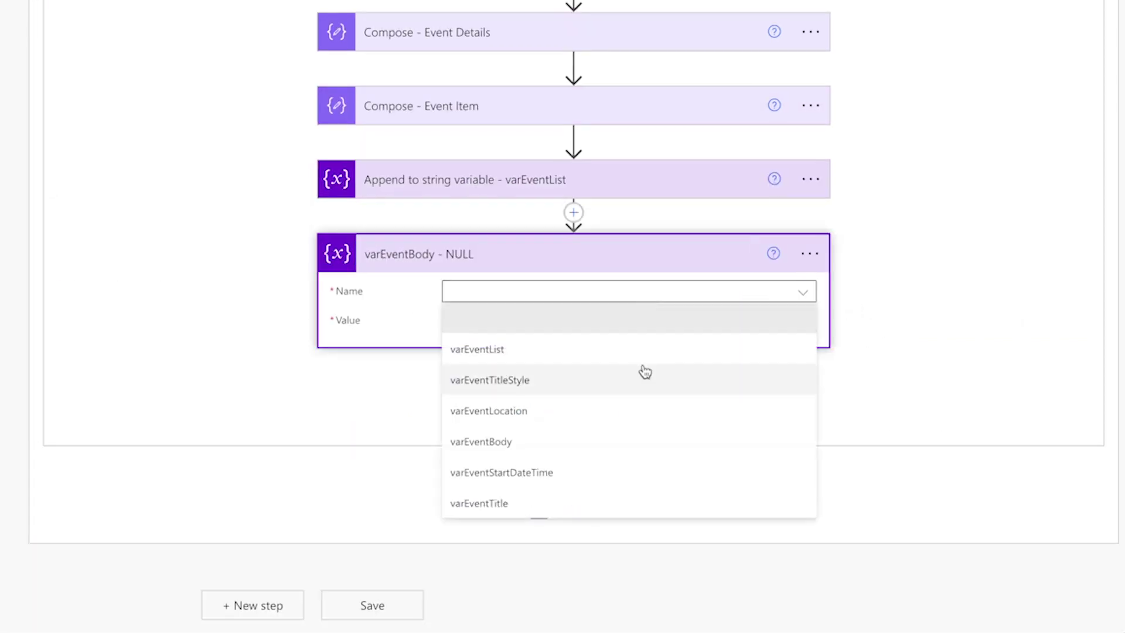
click(480, 440)
click(627, 322)
click(971, 425)
click(896, 466)
text(null)
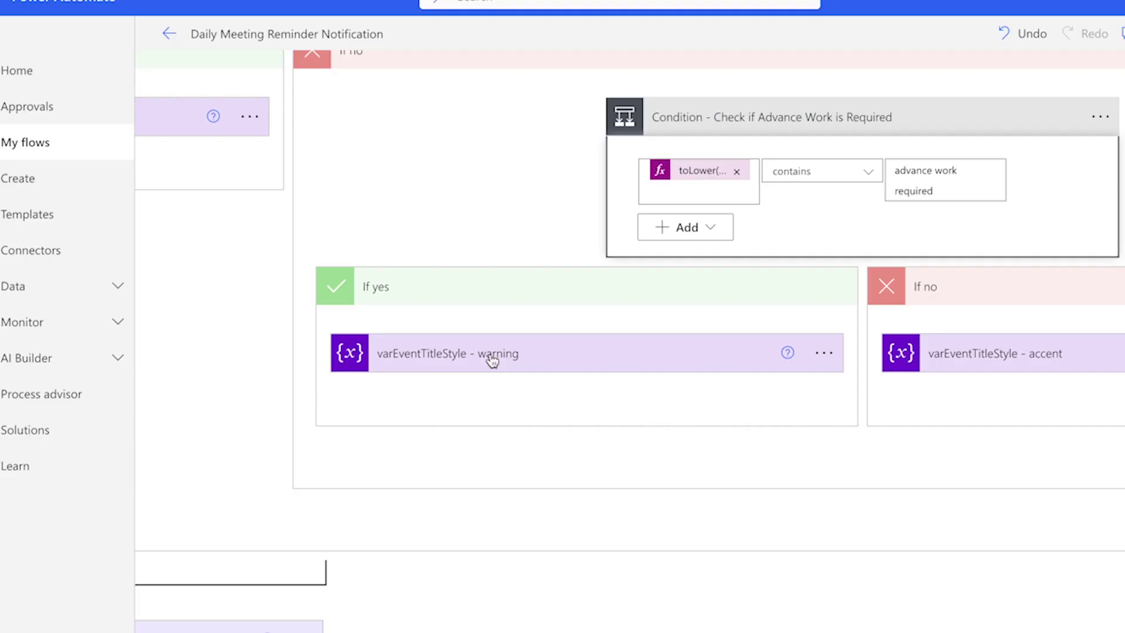
click(492, 361)
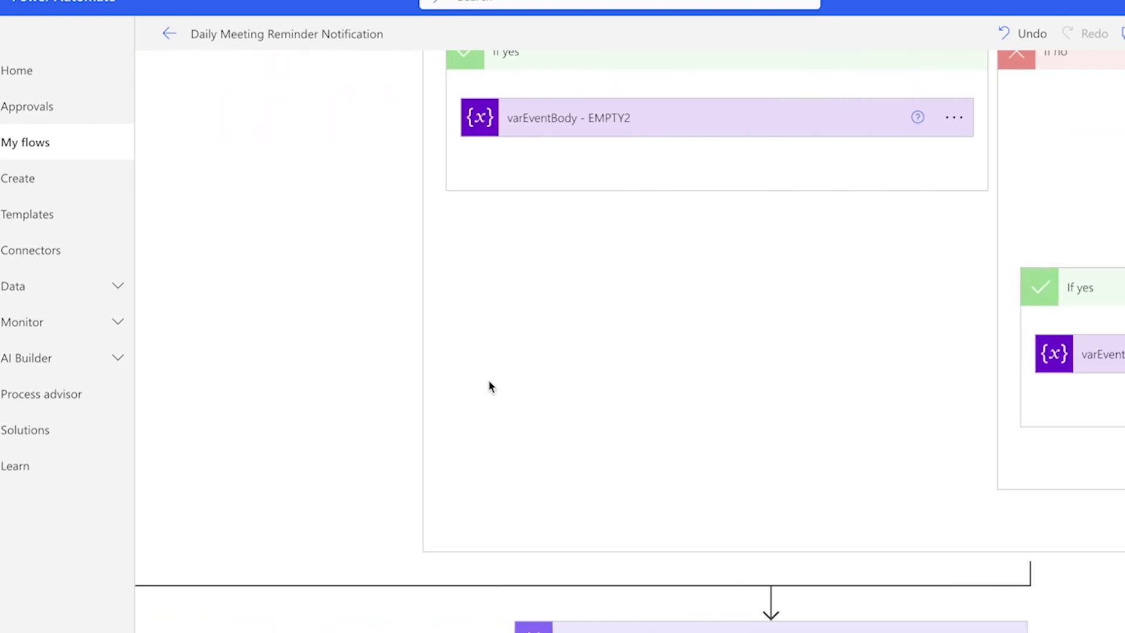
Step: Reset varEventTitleStyle to 'accent'
scroll(662, 424, down, 6)
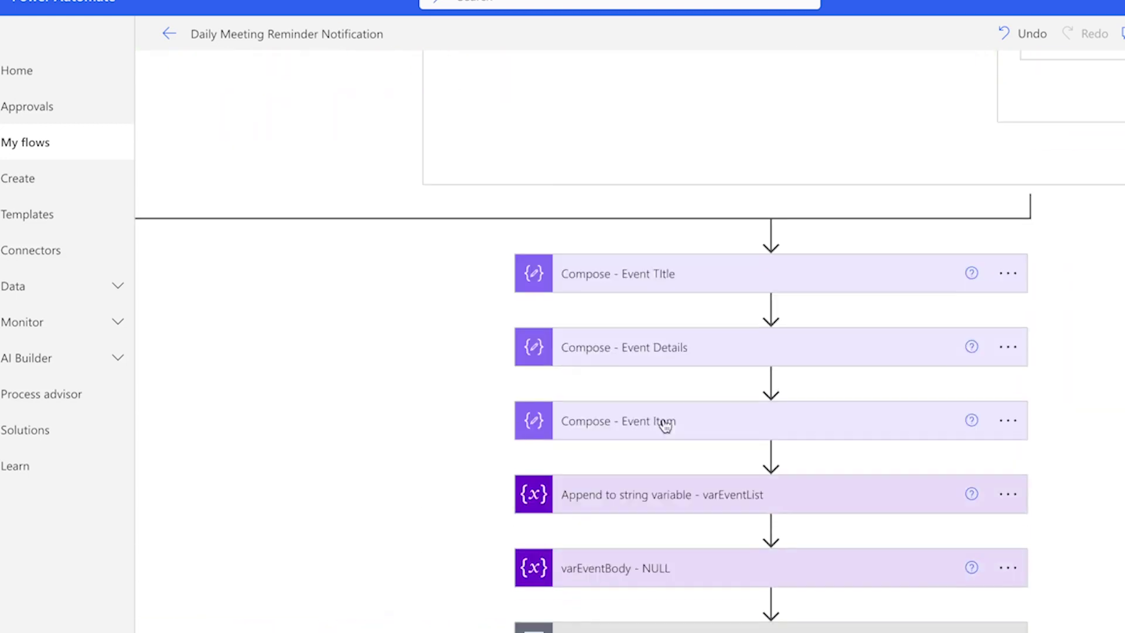
click(648, 321)
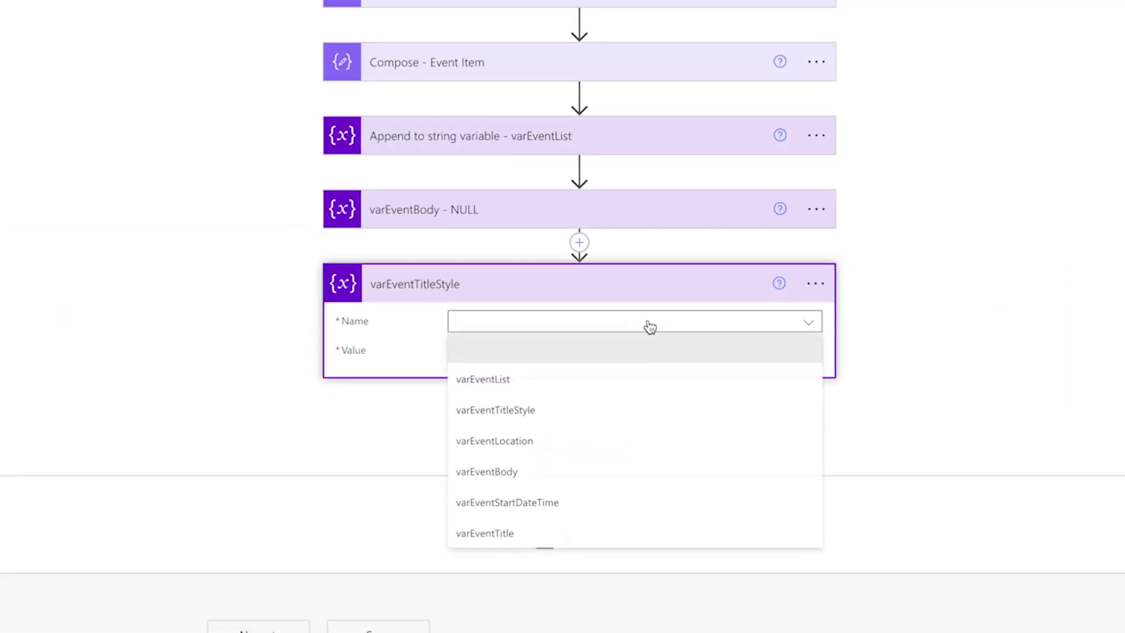
click(495, 407)
click(568, 351)
text(accent)
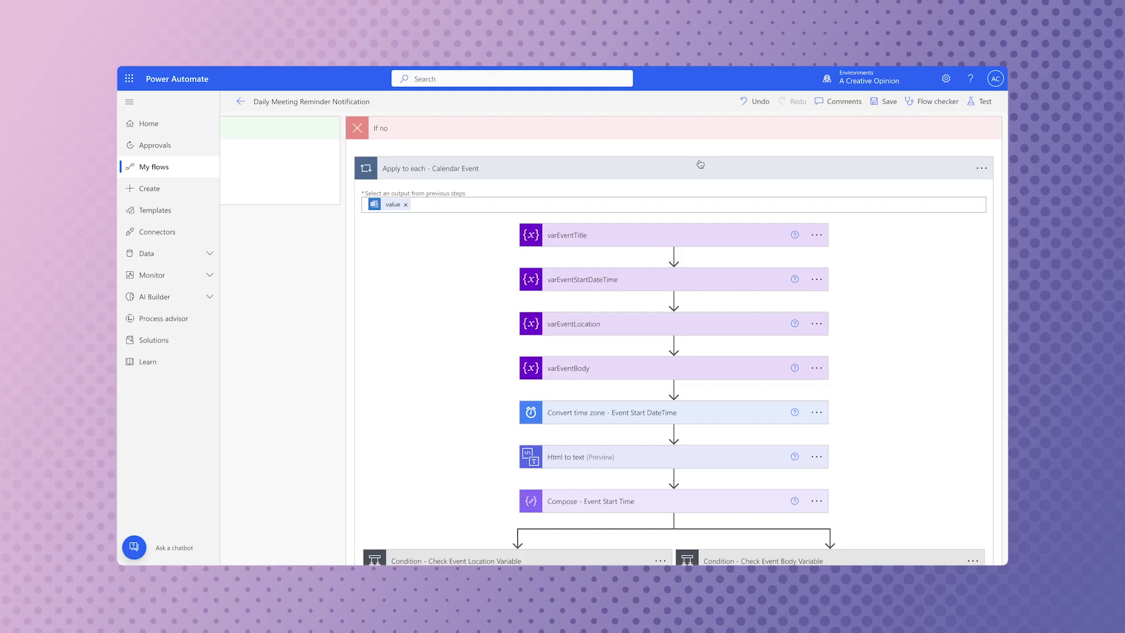
scroll(550, 169, down, 5)
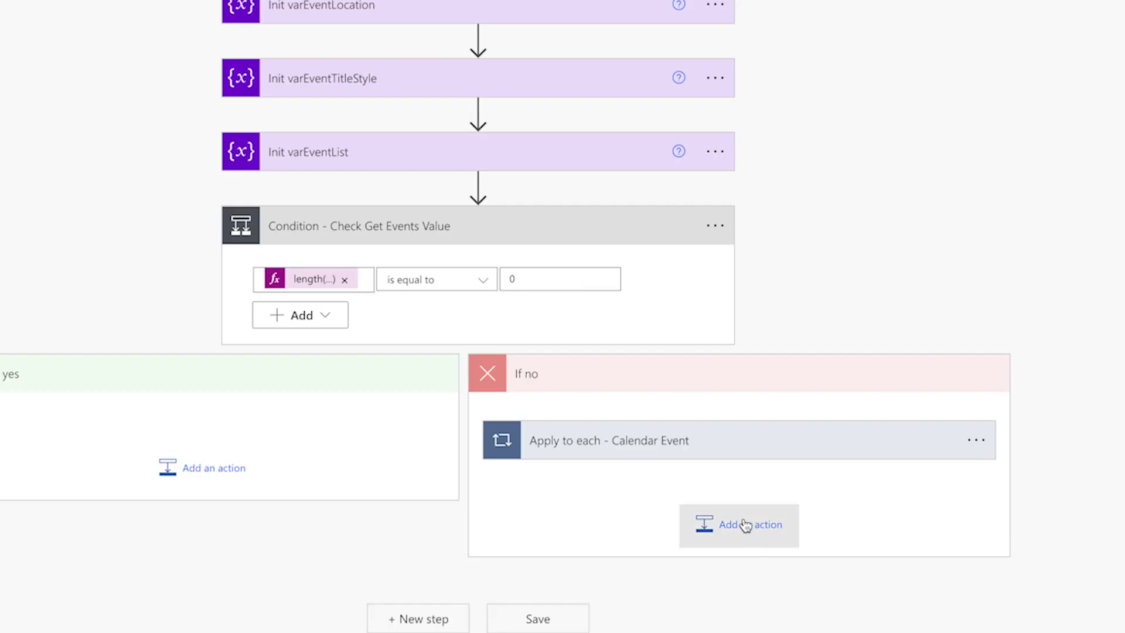
Step: Add a compose step after the calendar loop and build the expression sub(length(varEventBody),1)
click(775, 491)
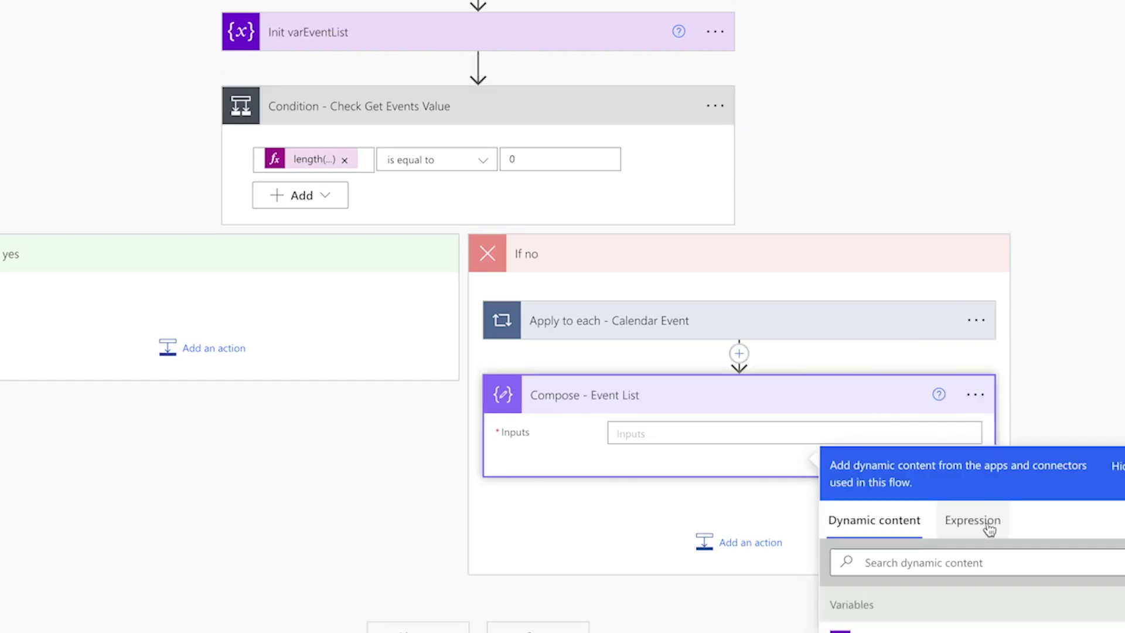
click(989, 527)
text(length)
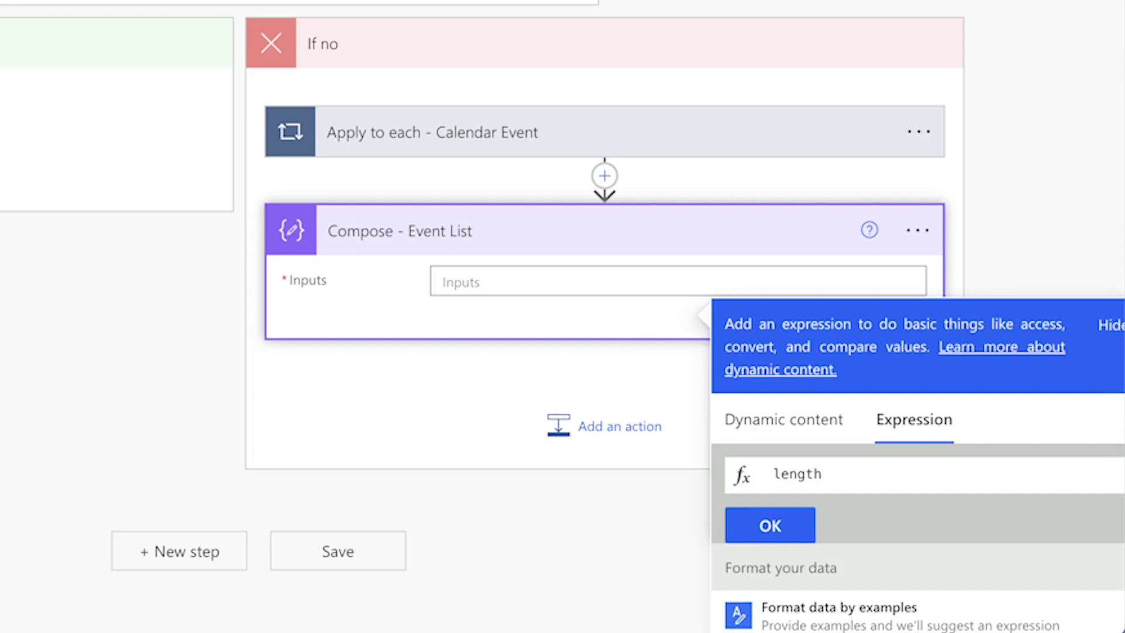
text(()
click(785, 420)
click(923, 568)
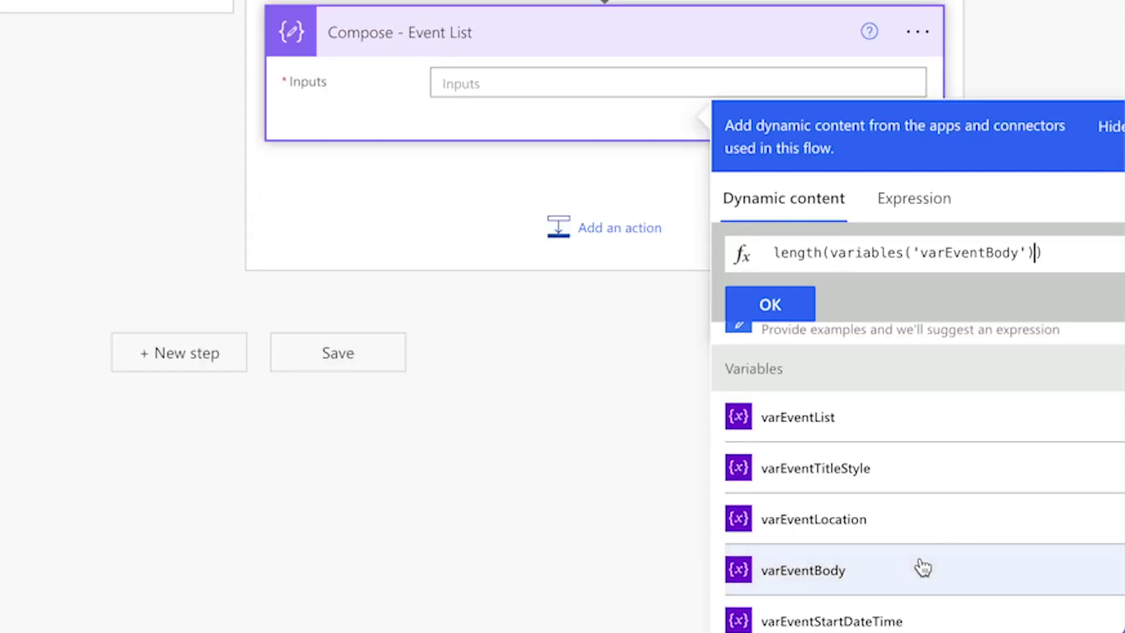
key(Home)
text(sub)
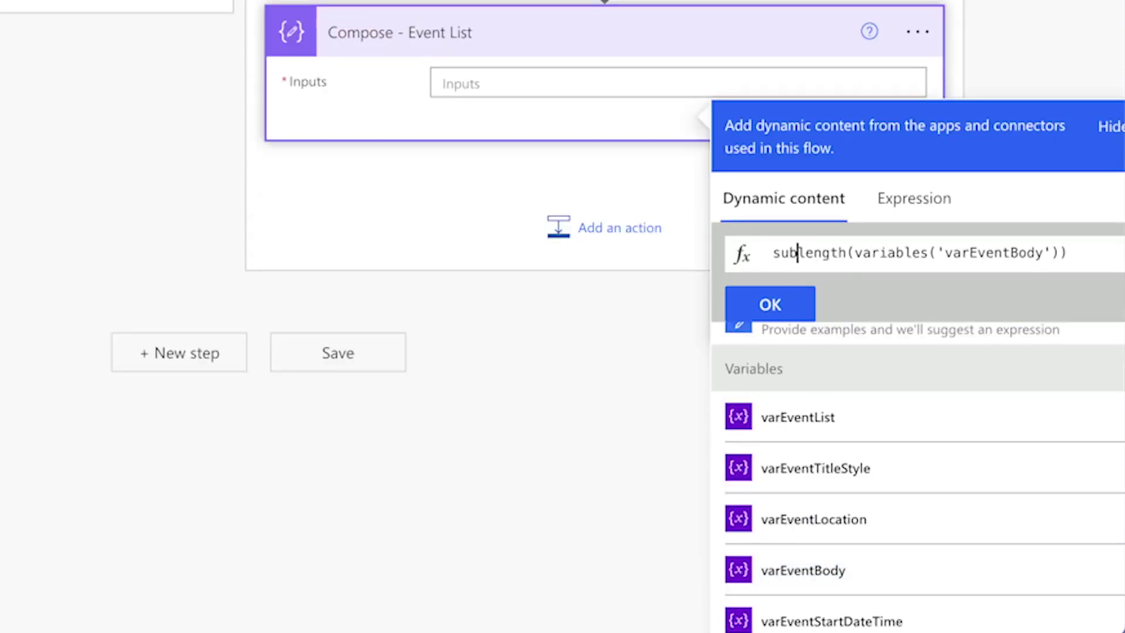
text(()
key(End)
text(,1))
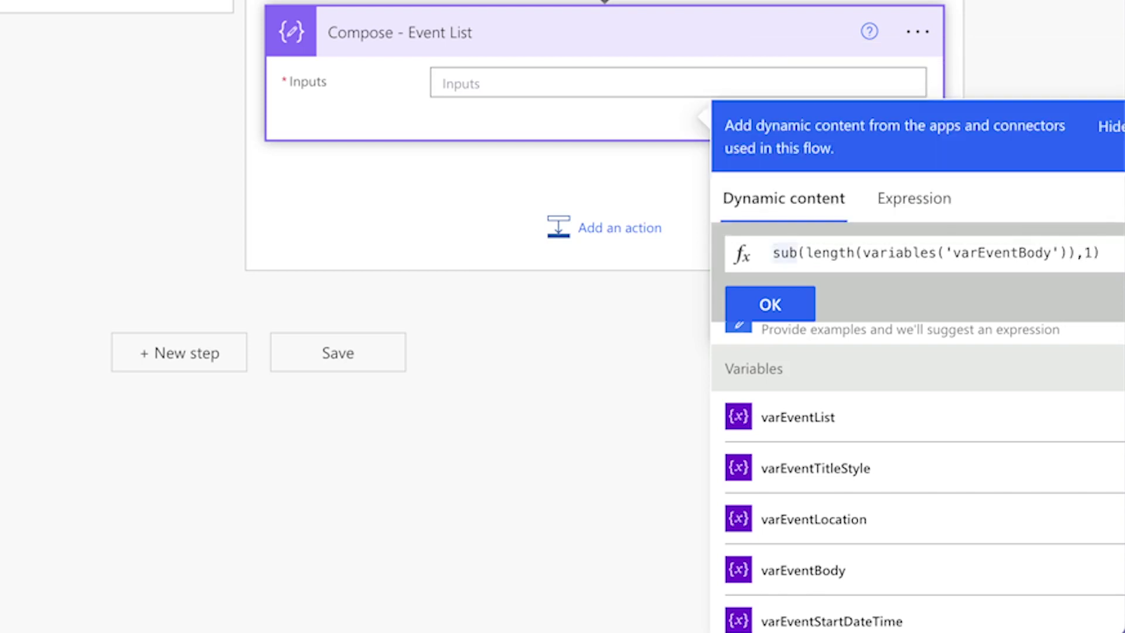
Step: Wrap that expression in substring(variables('varEventList'),0,...) to trim the last character
key(Home)
text(substring()
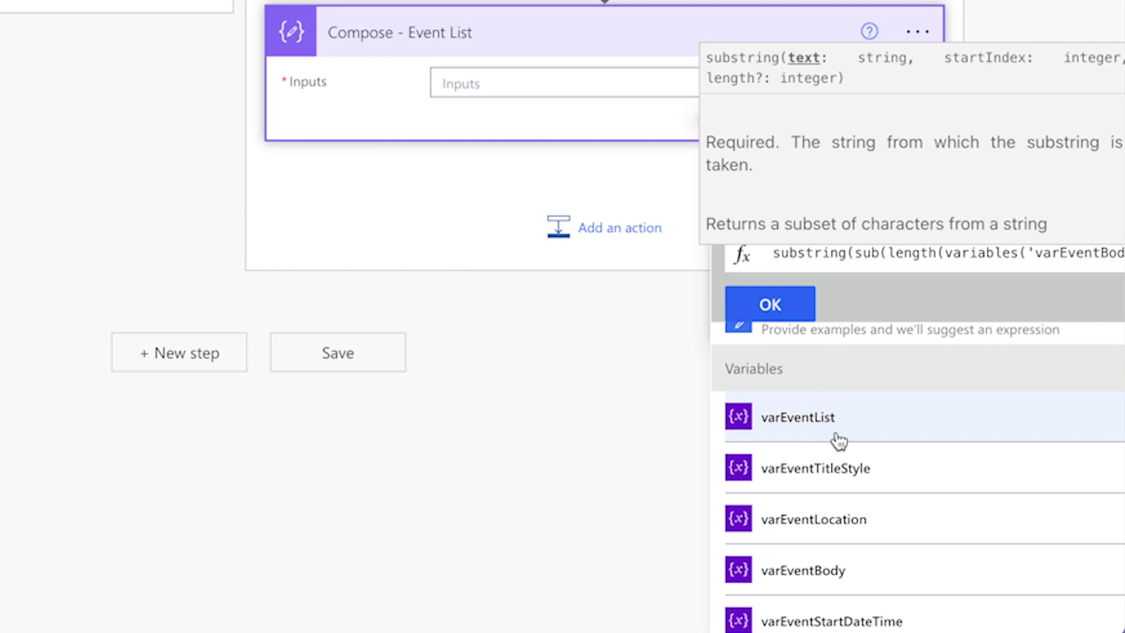
click(834, 417)
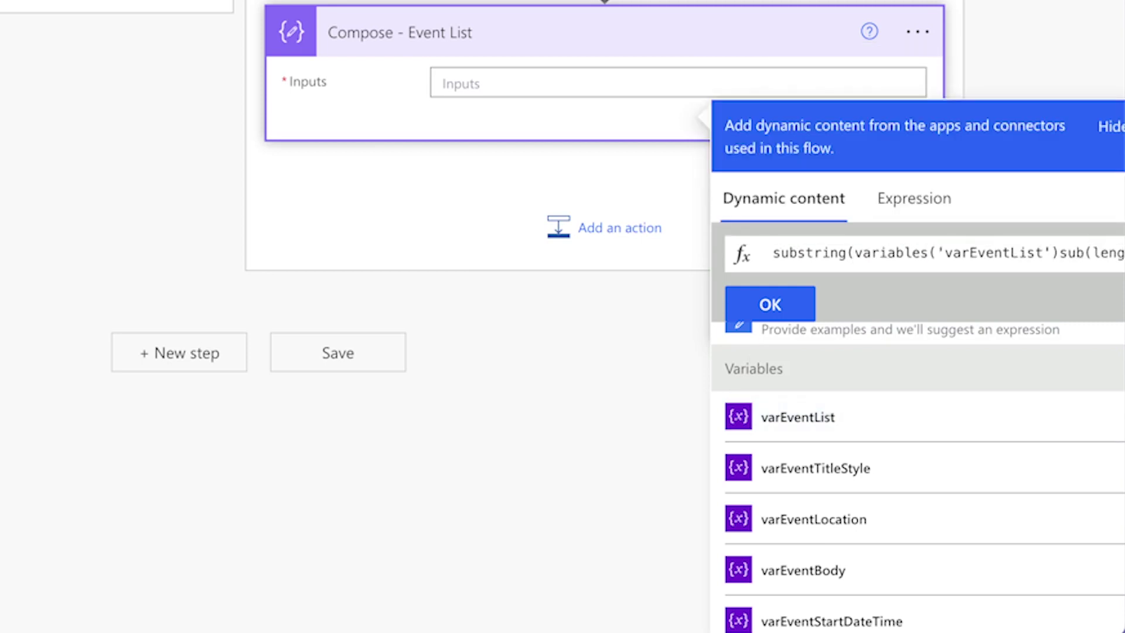
text(,0,)
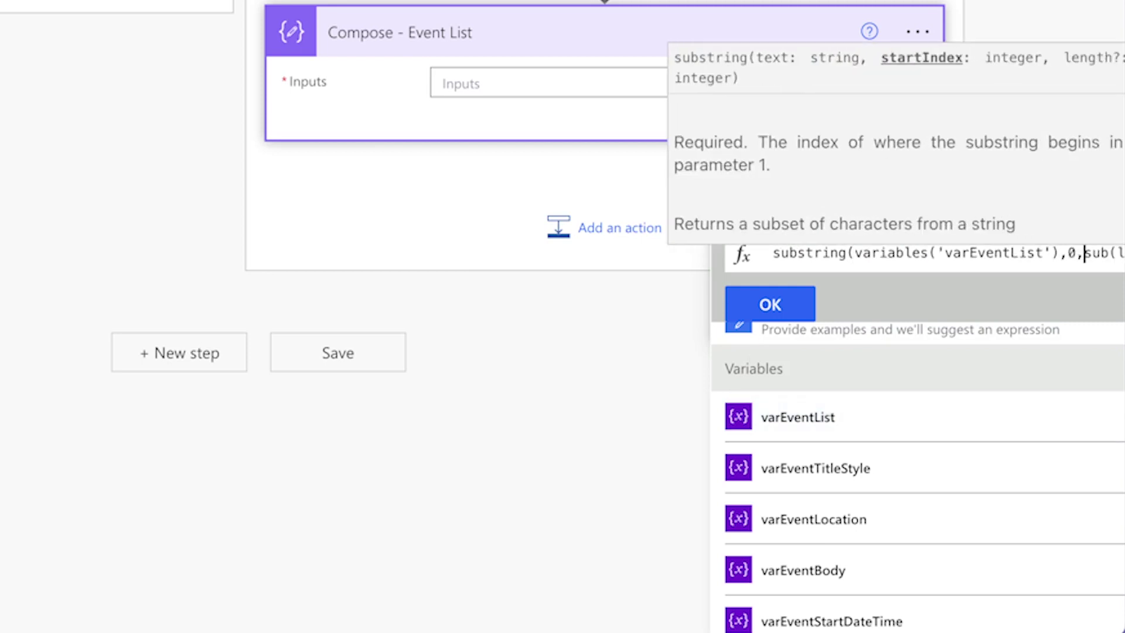
key(End)
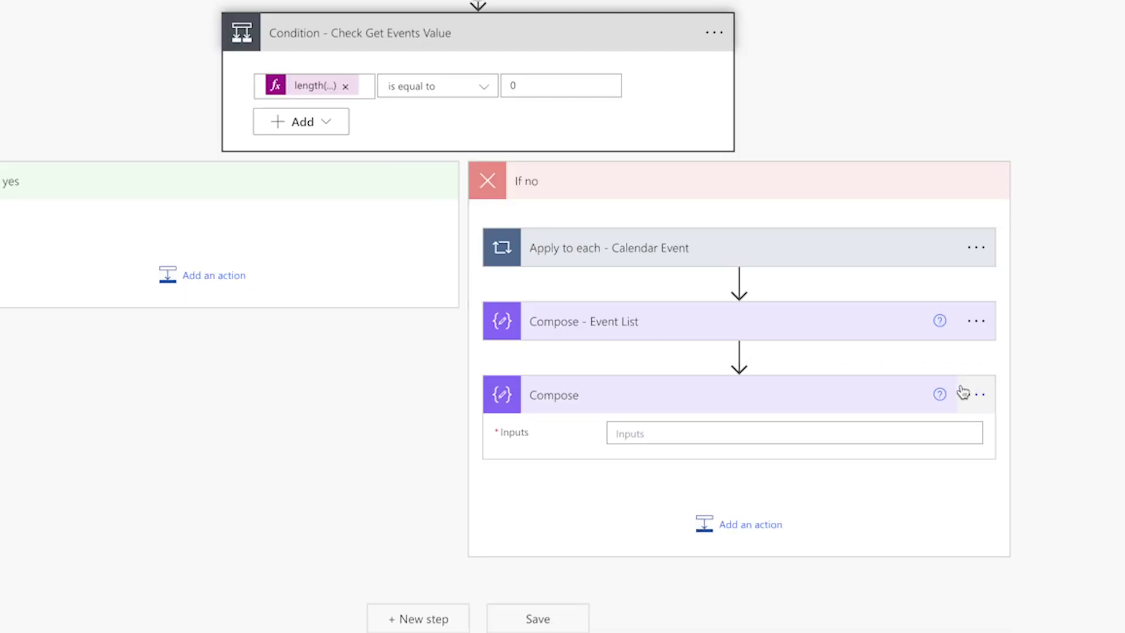
Step: Rename the compose step 'Compose - Card Title' with input 'Today's Meeting Line up', then add a Teams post action
click(975, 394)
click(890, 443)
text(Compose - Card Title)
click(823, 436)
text(Today's Meeting Line )
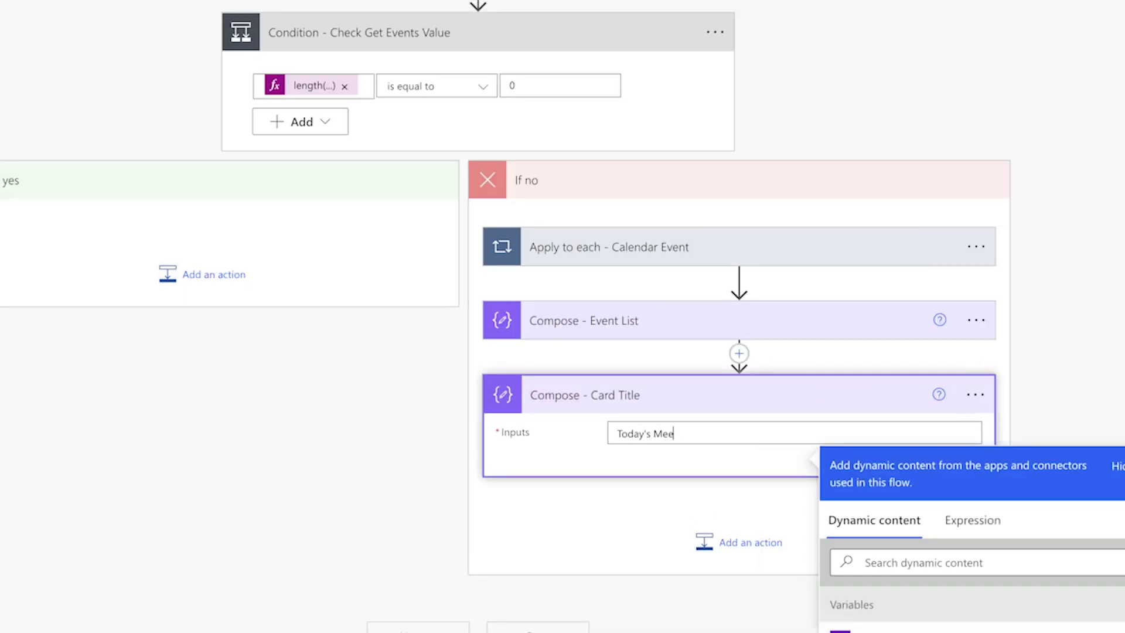
text(up)
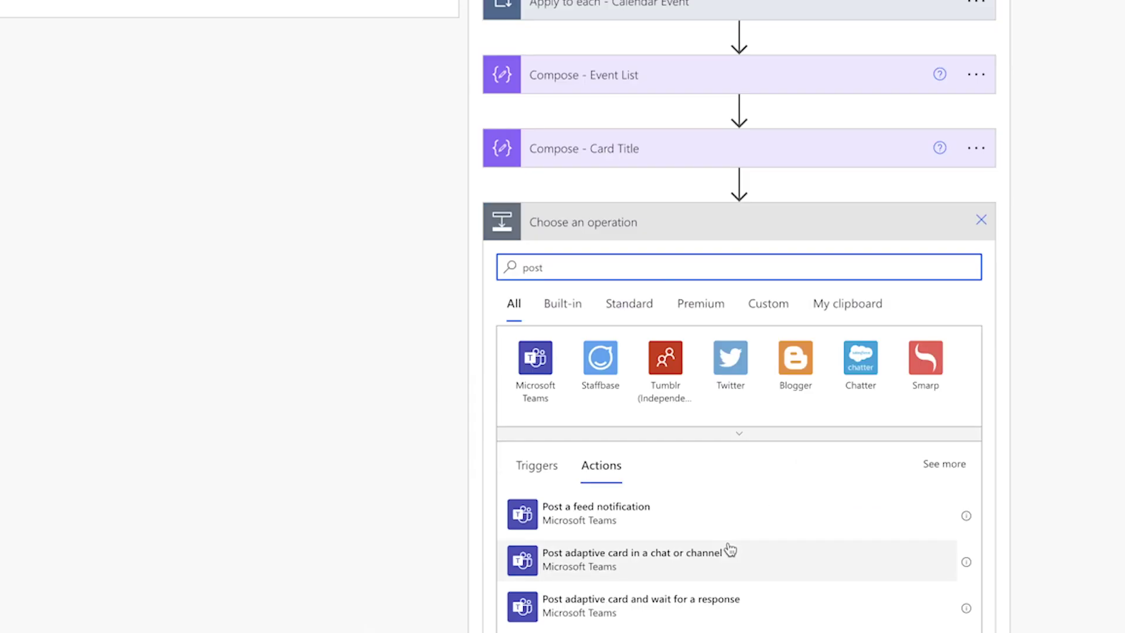
click(730, 550)
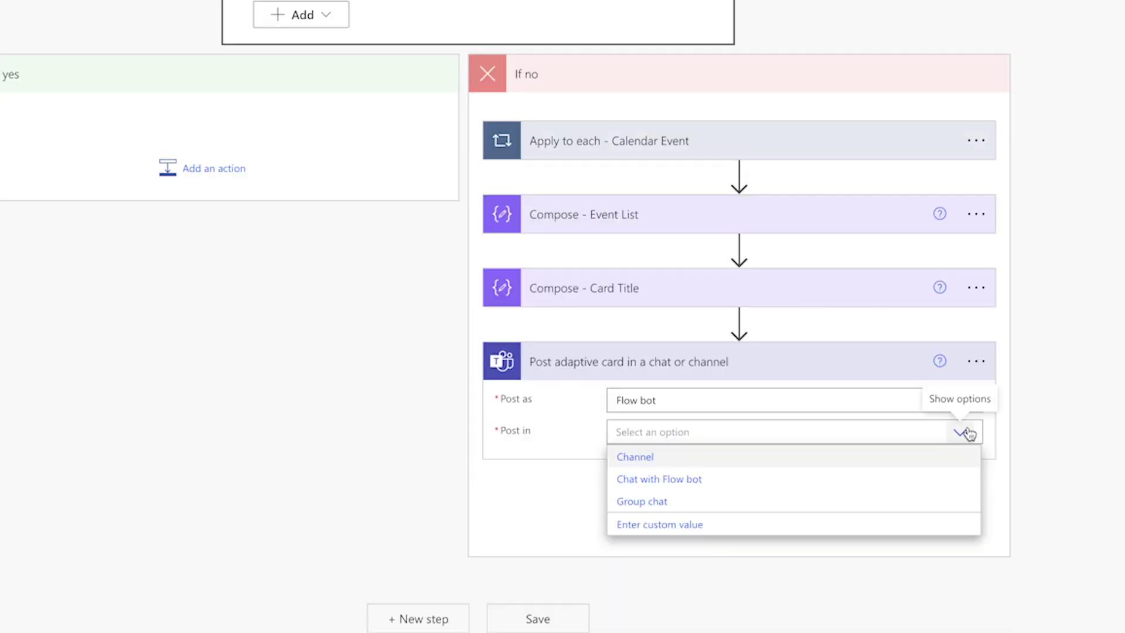
Step: Post the pasted adaptive card JSON to the recipient's Flow bot chat, inserting the Card Title and Event List outputs
click(794, 478)
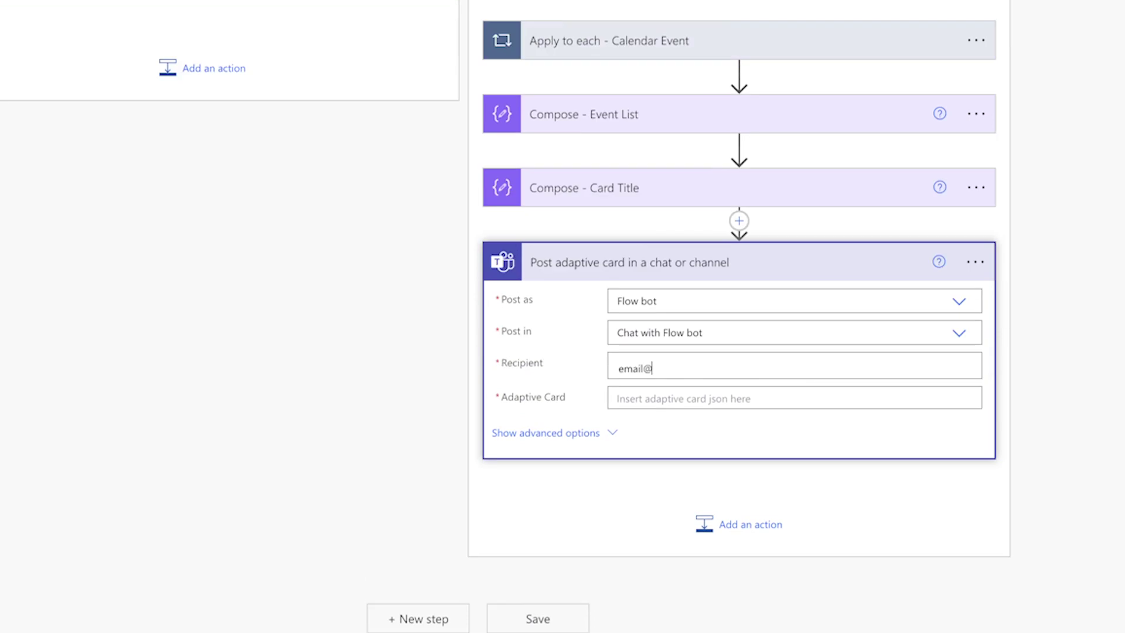
text(mail.com)
click(666, 399)
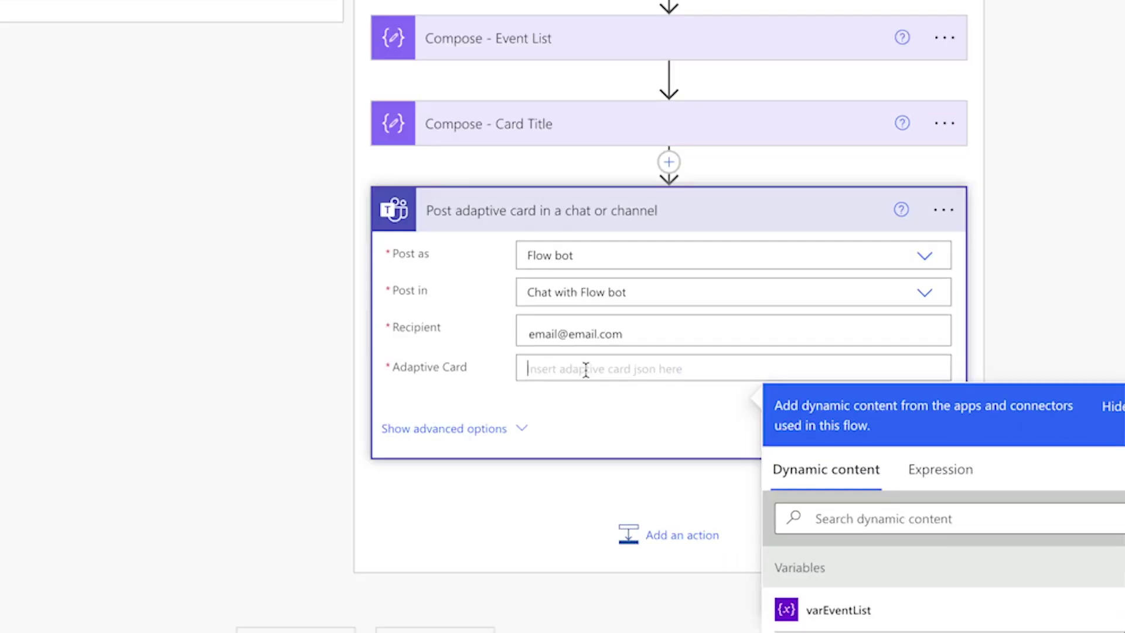
key(ctrl+v)
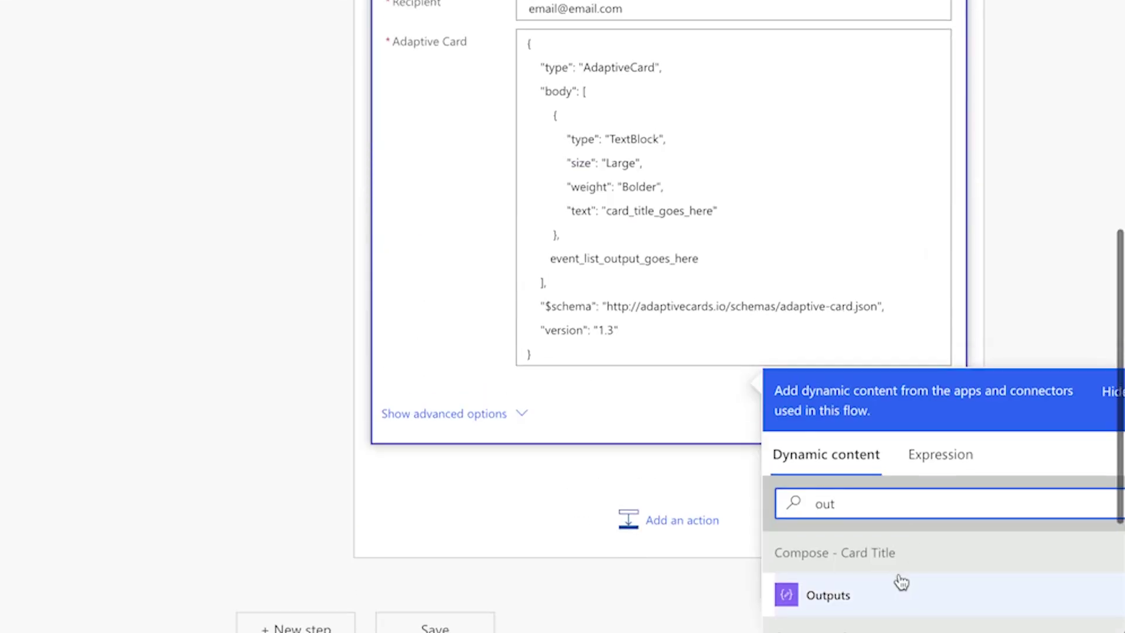
scroll(808, 156, down, 3)
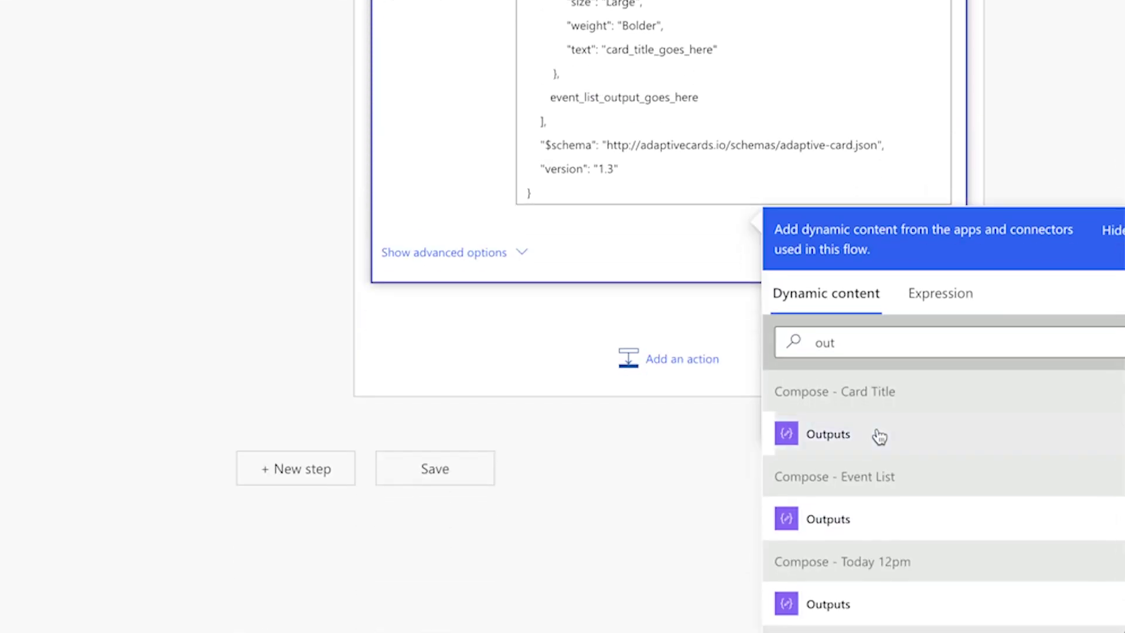
click(879, 436)
double_click(613, 100)
click(924, 537)
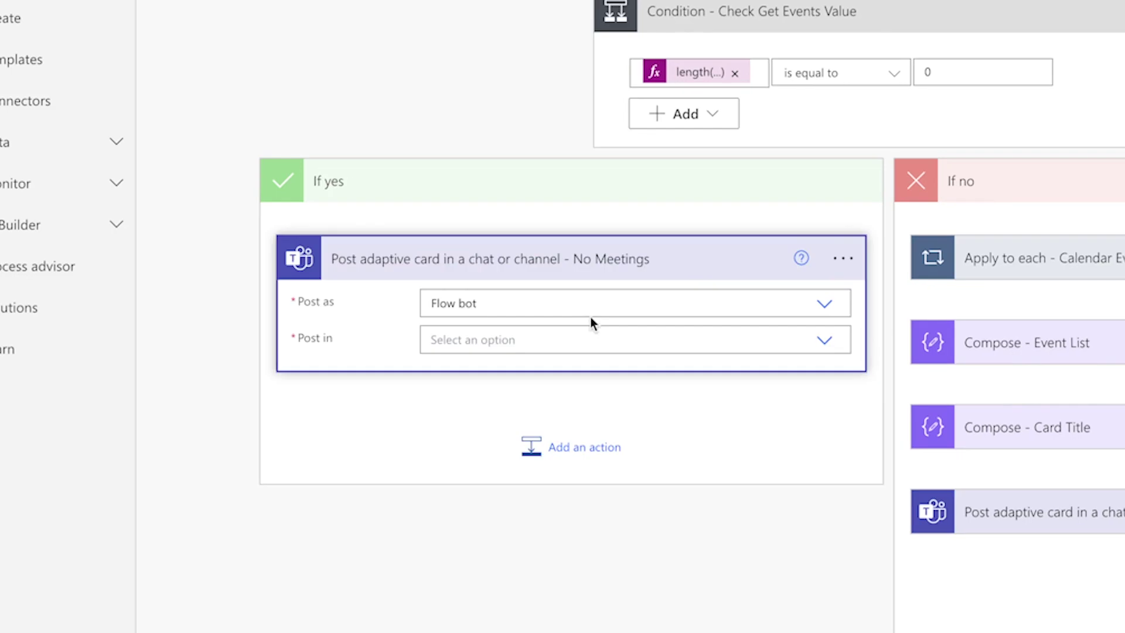
Step: Set the No Meetings post to Chat with Flow bot and move it below the Image/GIF URL step
click(832, 342)
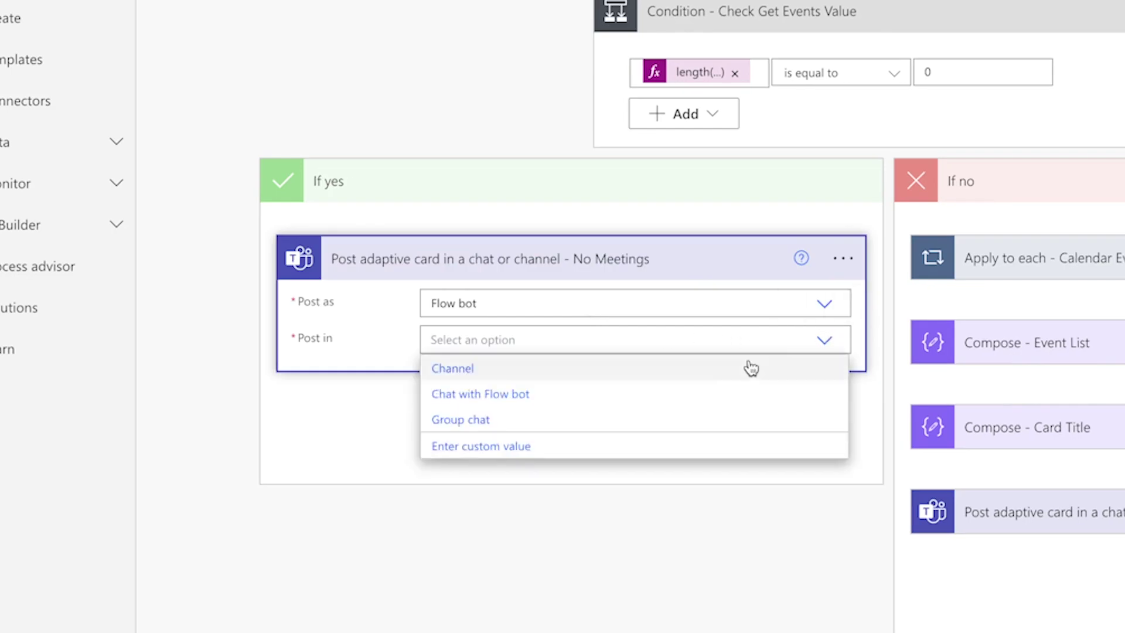
click(715, 391)
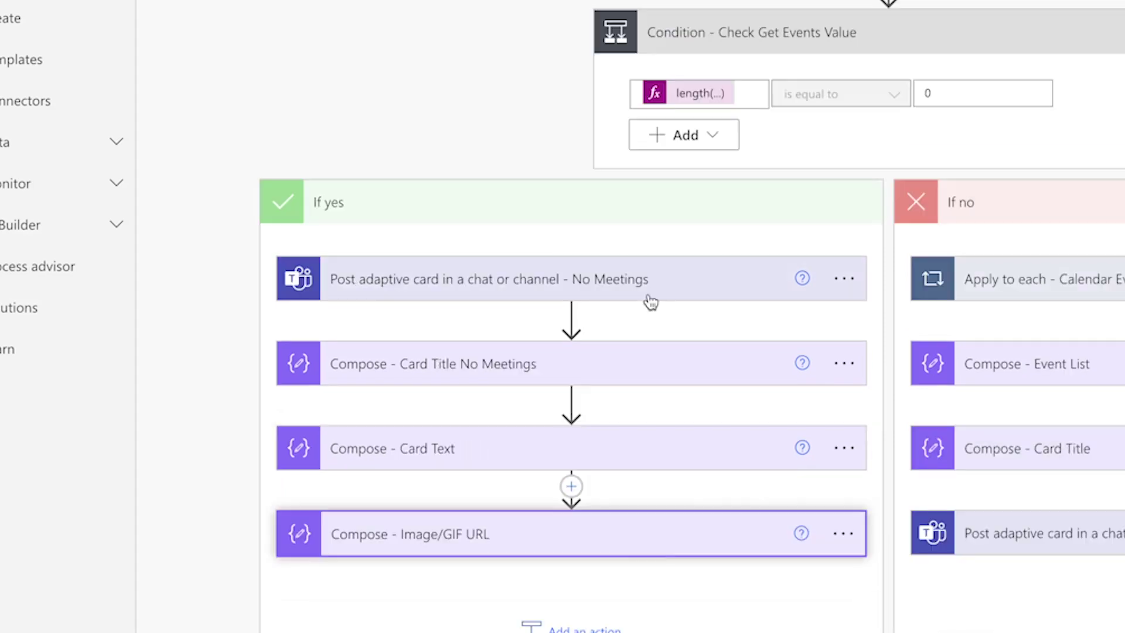
drag(648, 298, 632, 593)
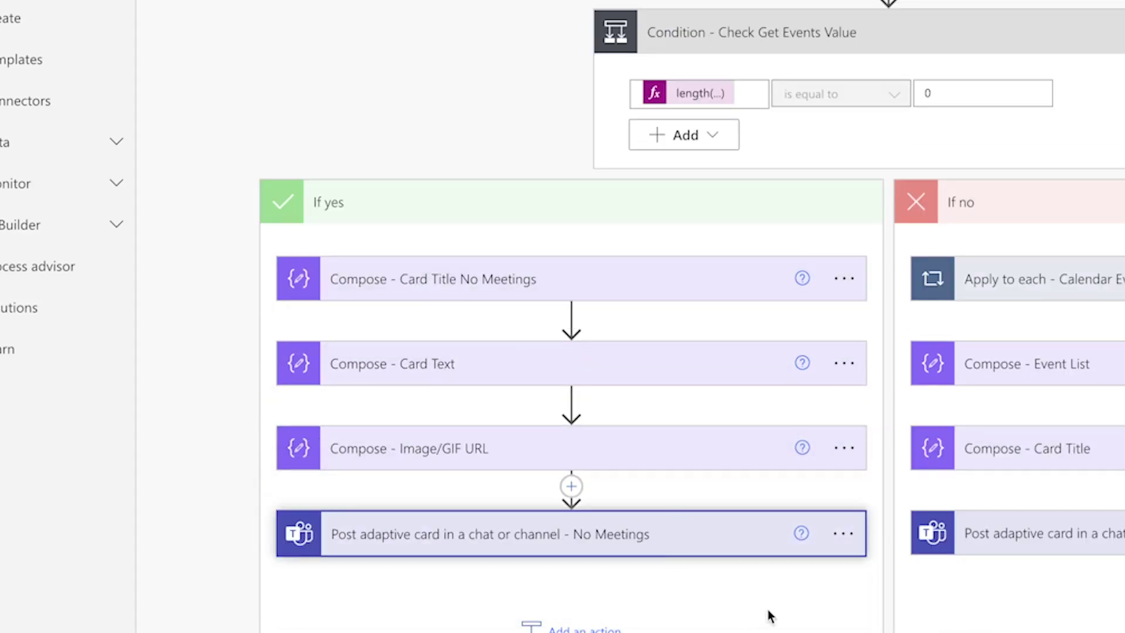
scroll(427, 208, down, 1)
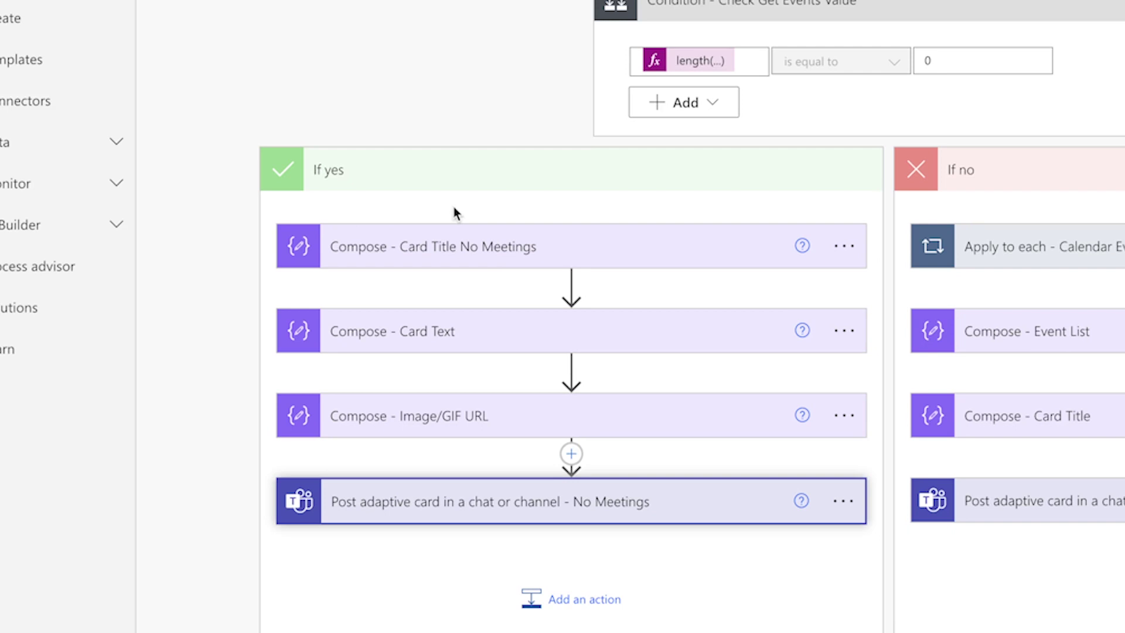